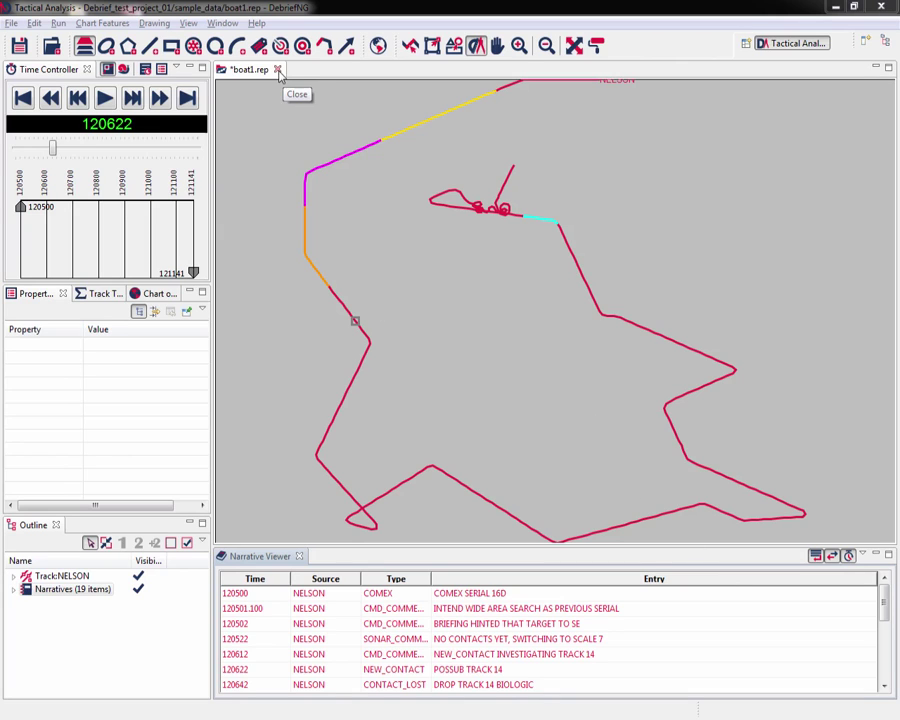
- Close boat1.rep without saving and close the Narrative Viewer
left_click(278, 70)
left_click(530, 376)
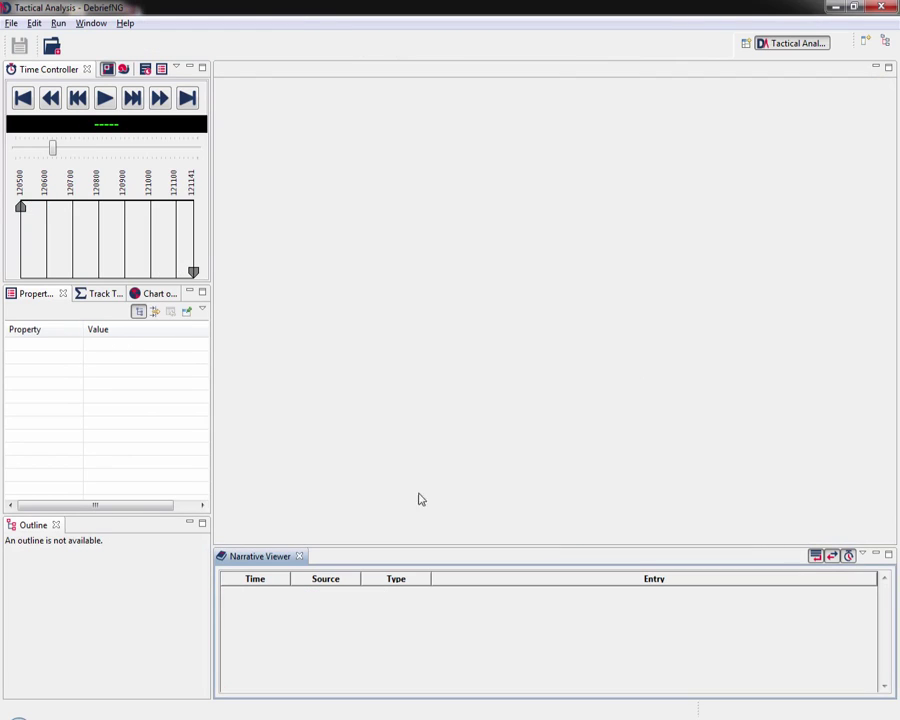
left_click(298, 556)
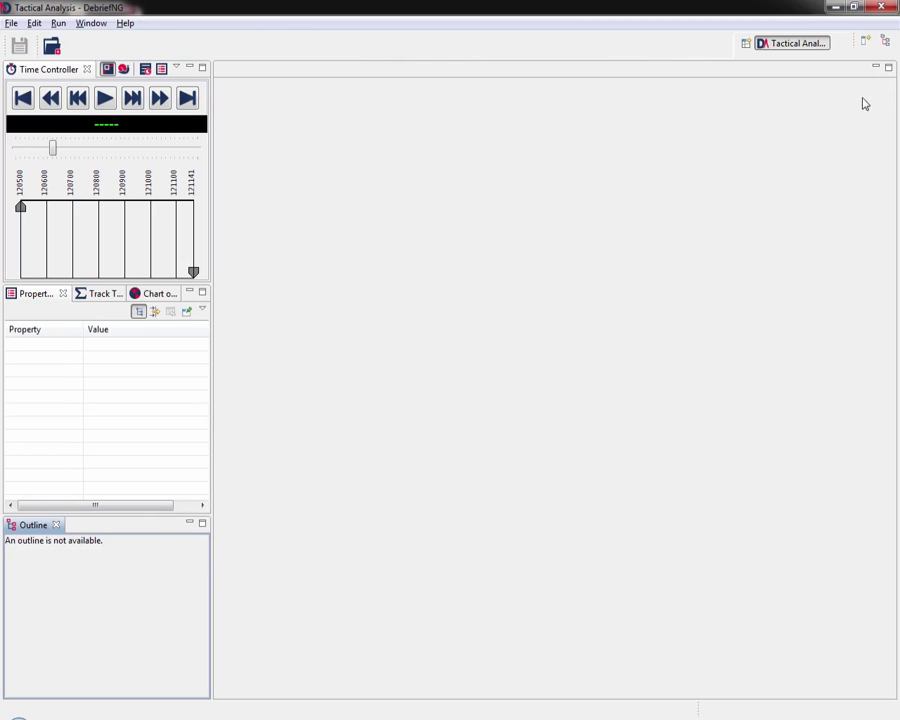
- Show the project files in the Navigator, expand the S2R folder and select dodgy_track.rep
left_click(885, 42)
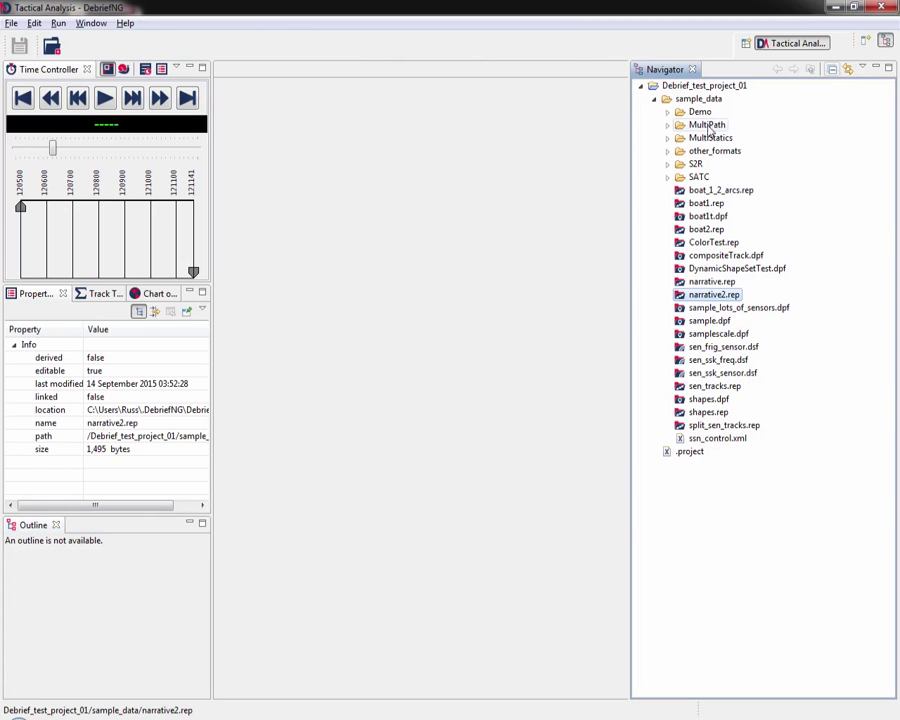
left_click(667, 164)
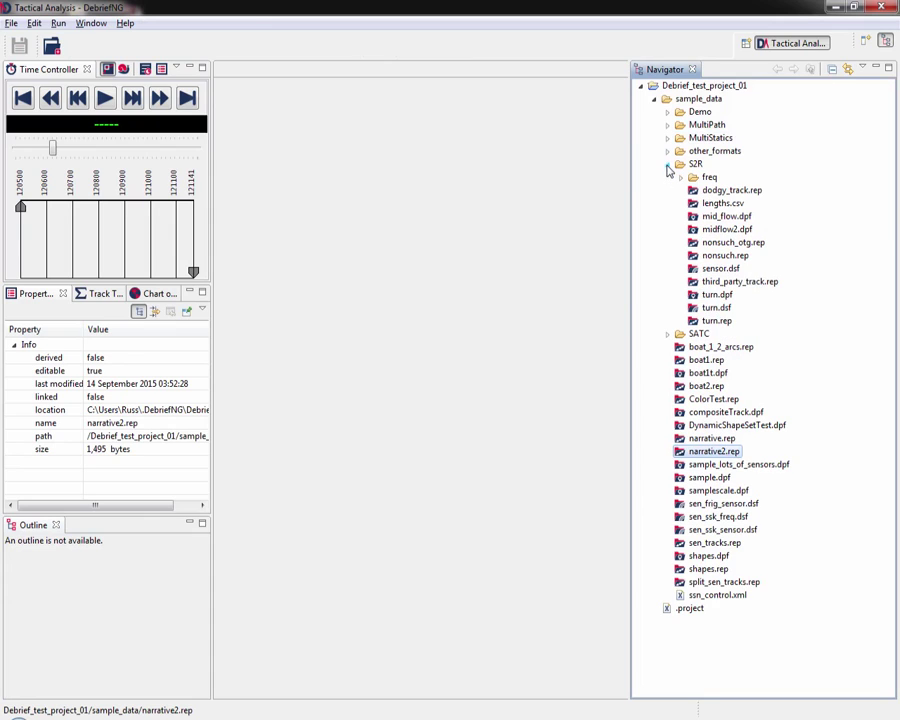
left_click(733, 190)
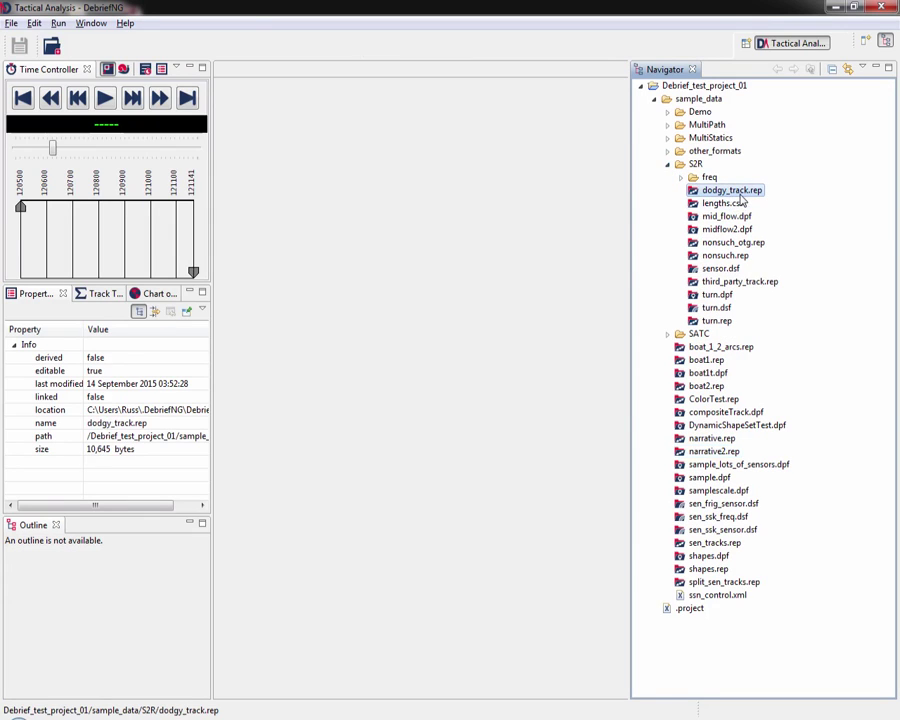
- Open dodgy_track.rep as a chart plot and read values along the Frigate's blue track
double_click(742, 199)
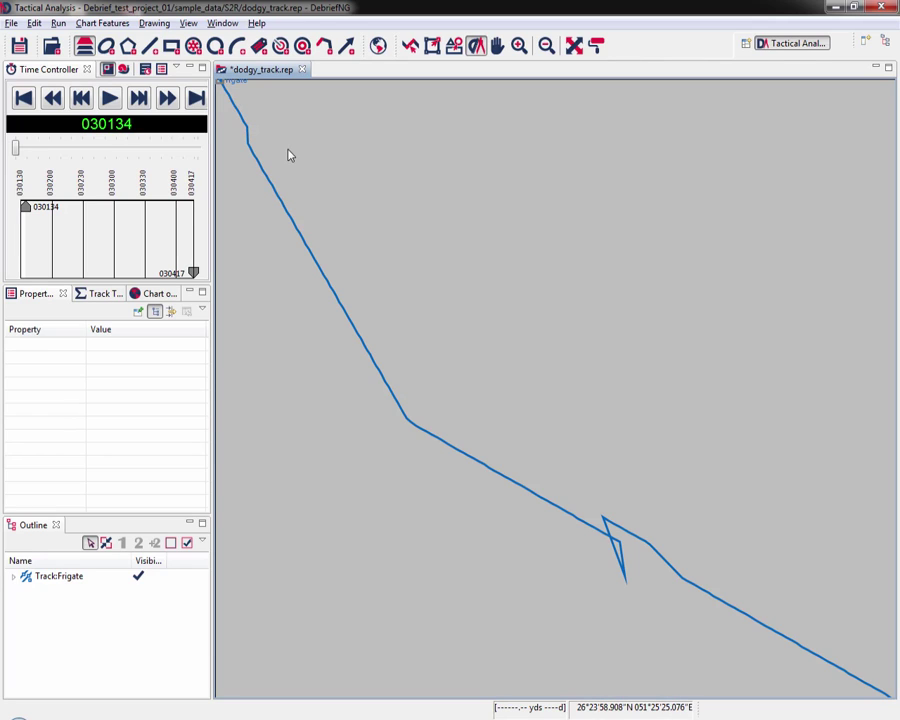
mouse_move(290, 155)
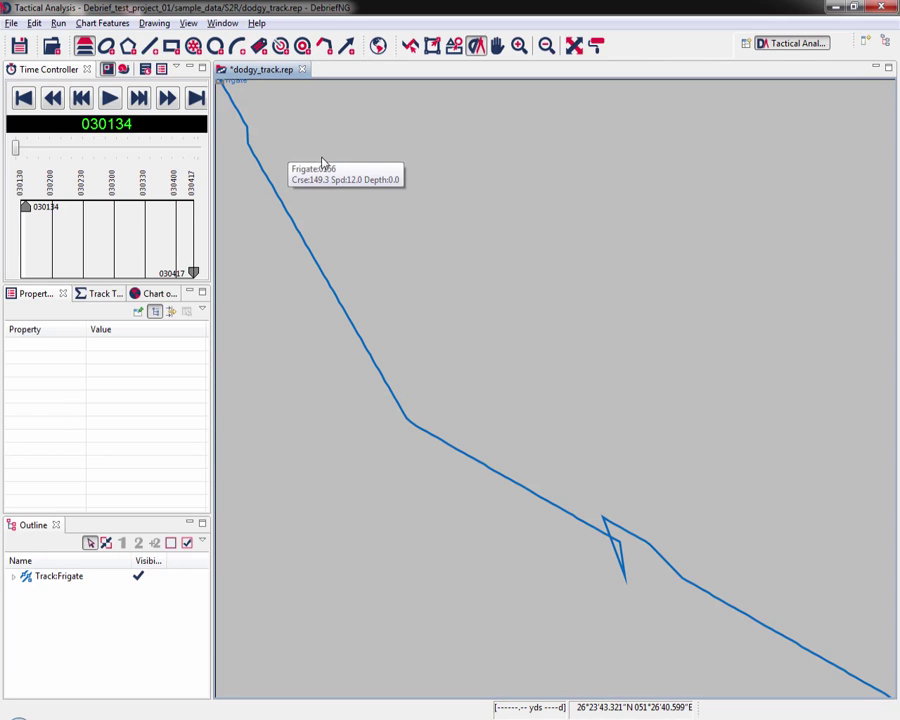
mouse_move(323, 163)
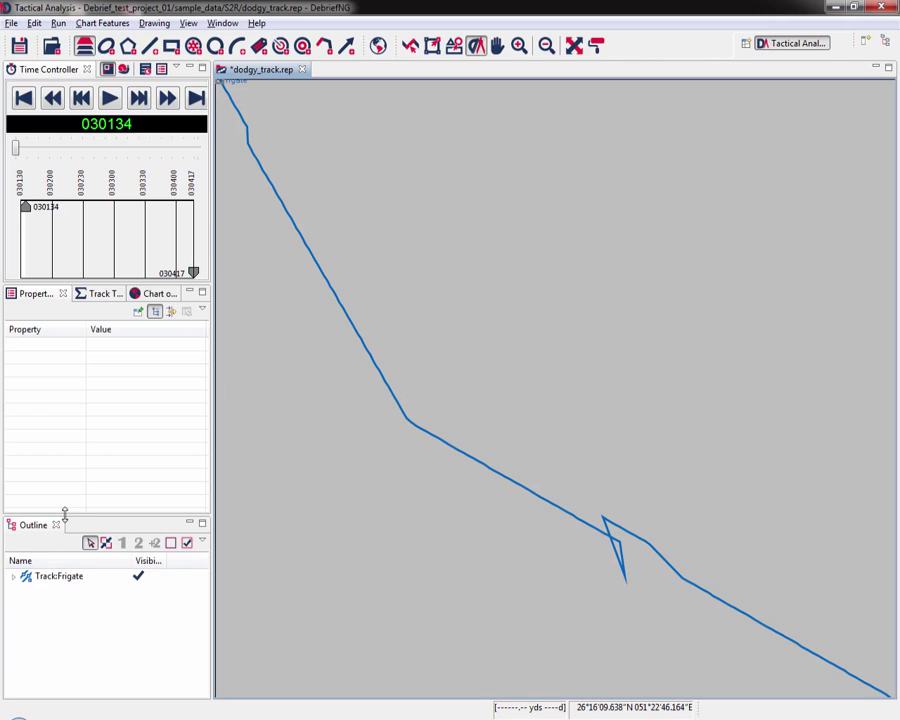
- Enlarge the Outline and expand Track:Frigate to its 156-position segment
left_click_drag(64, 514, 60, 395)
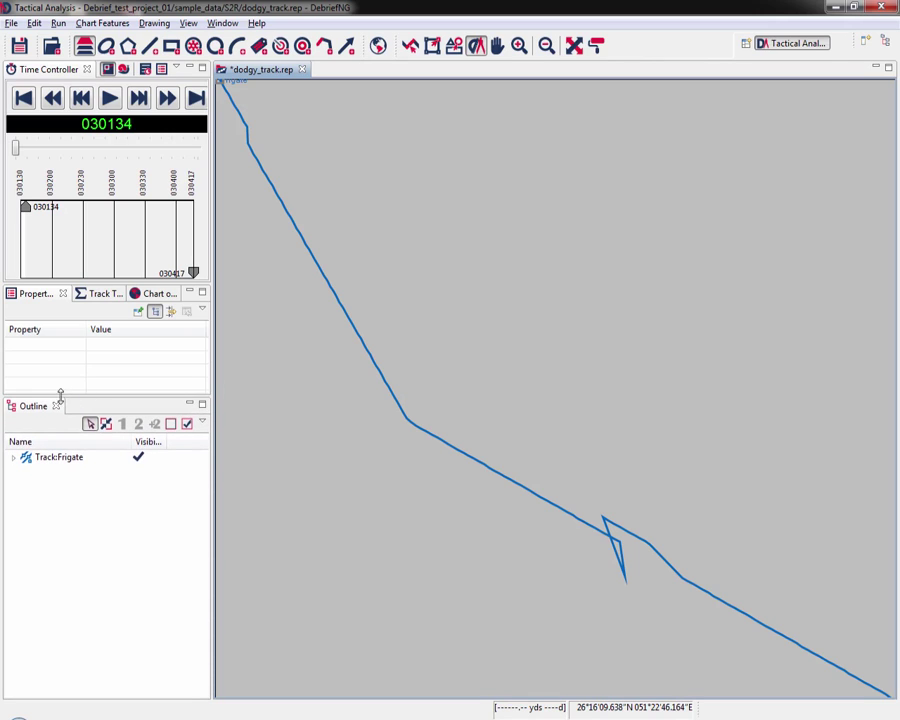
left_click(13, 458)
left_click(65, 470)
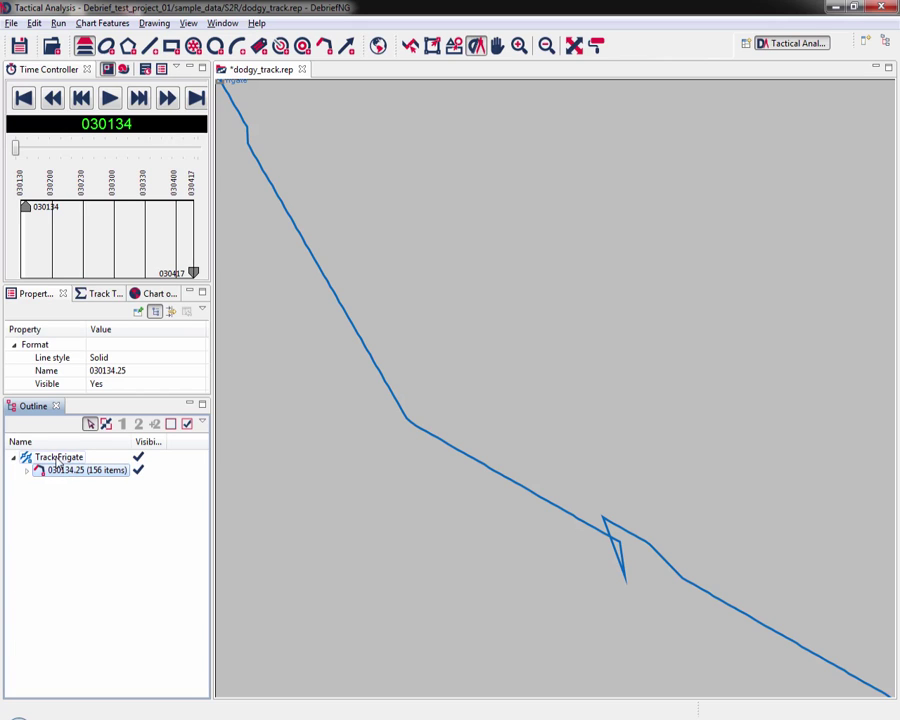
- Set the Frigate track's symbol frequency to All
right_click(60, 462)
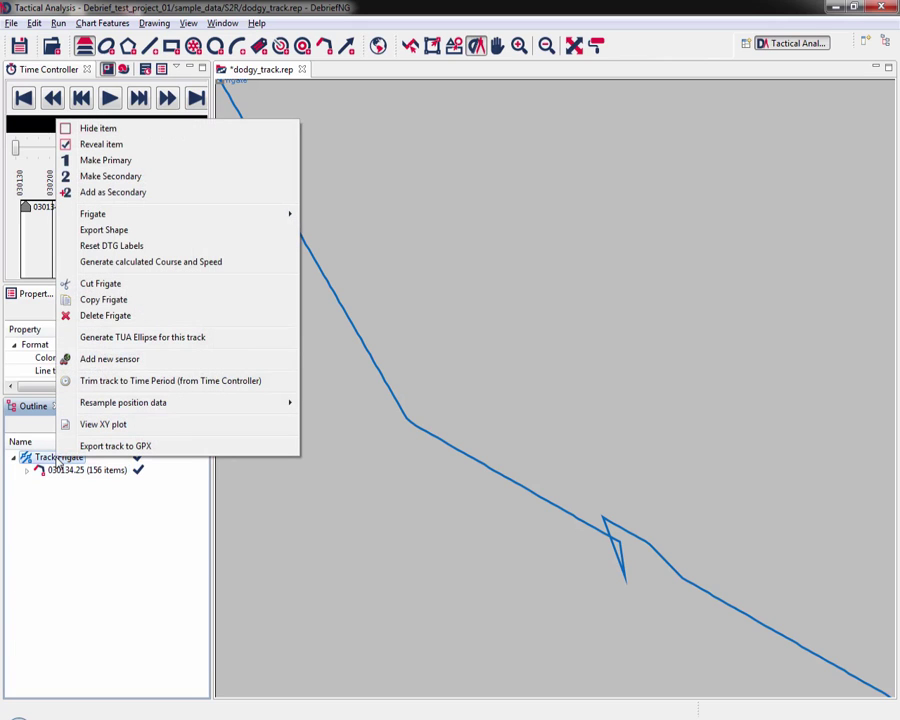
mouse_move(263, 216)
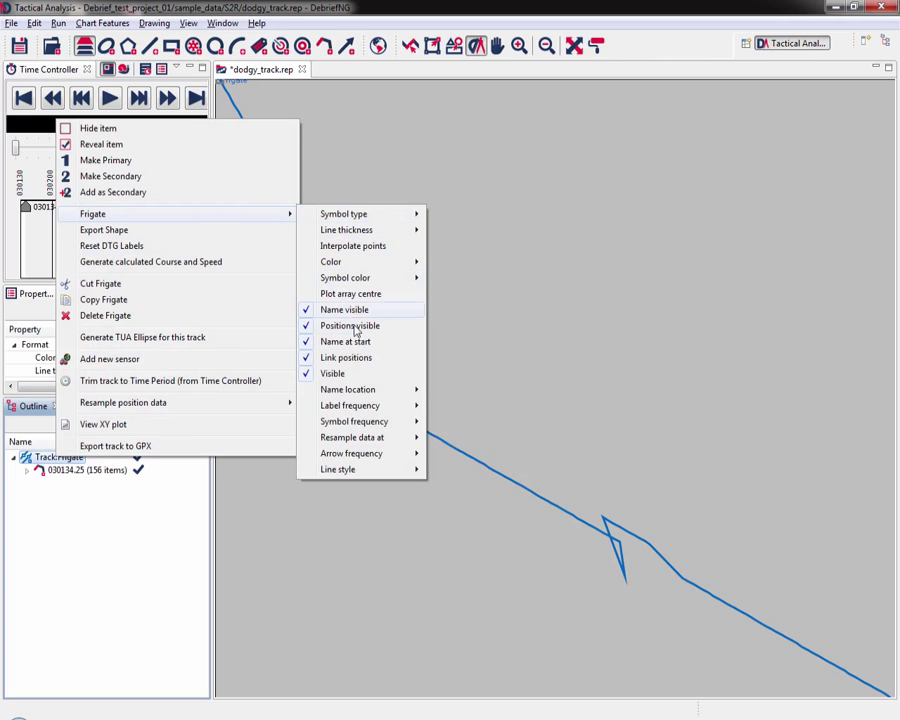
mouse_move(365, 421)
left_click(470, 424)
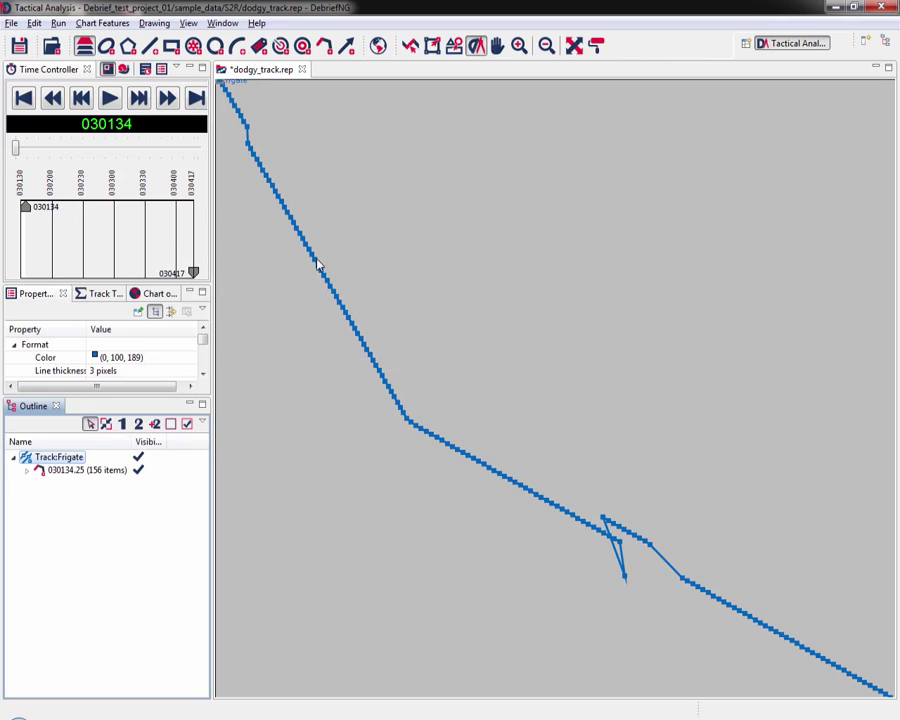
mouse_move(310, 241)
mouse_move(351, 403)
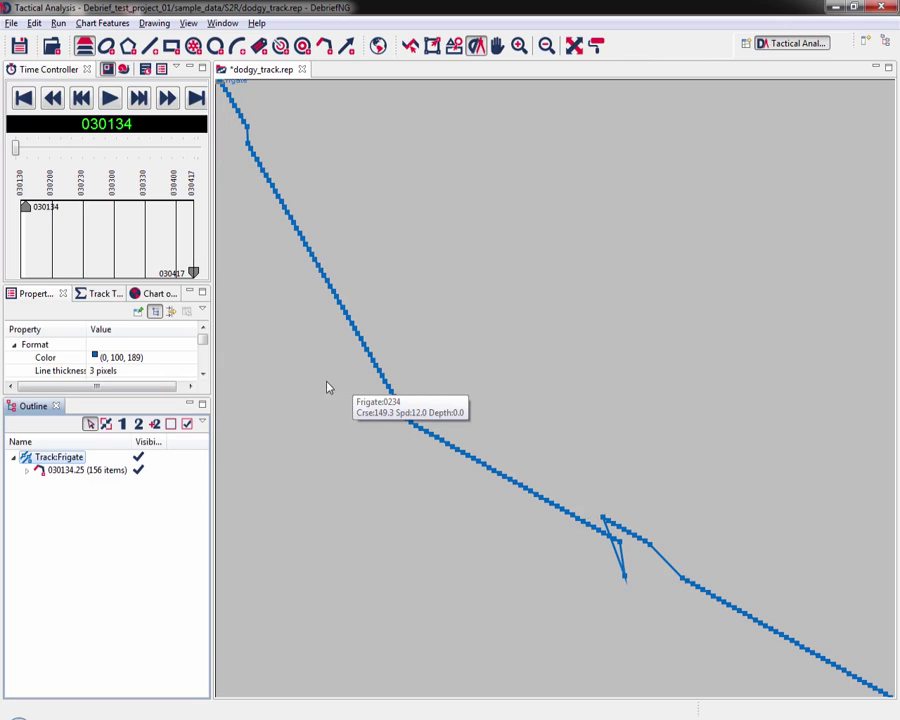
- Set the Frigate track's label frequency to All so every position shows its time
right_click(78, 463)
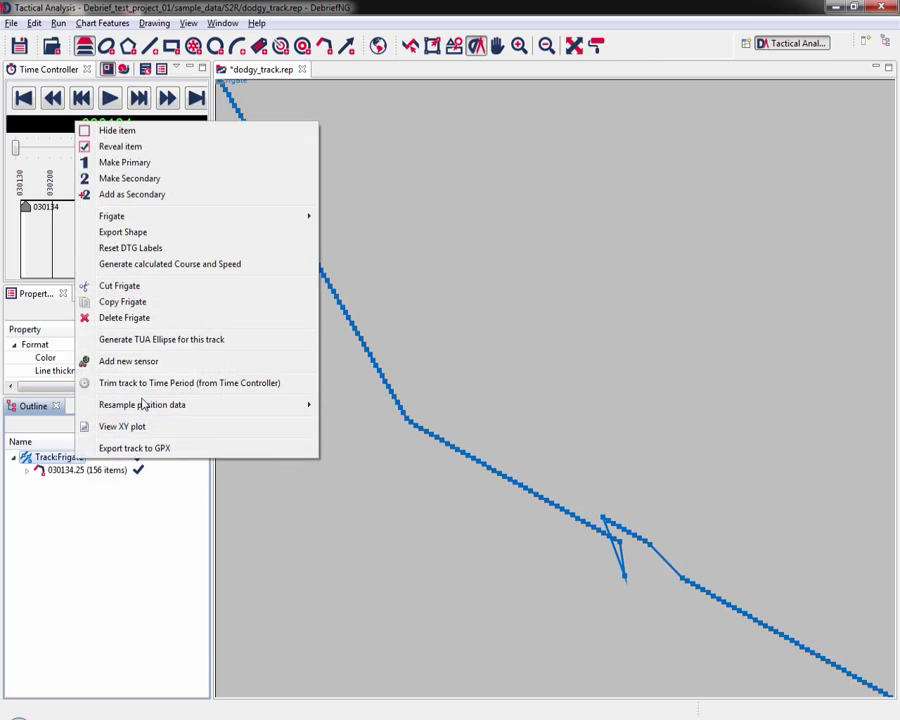
mouse_move(292, 220)
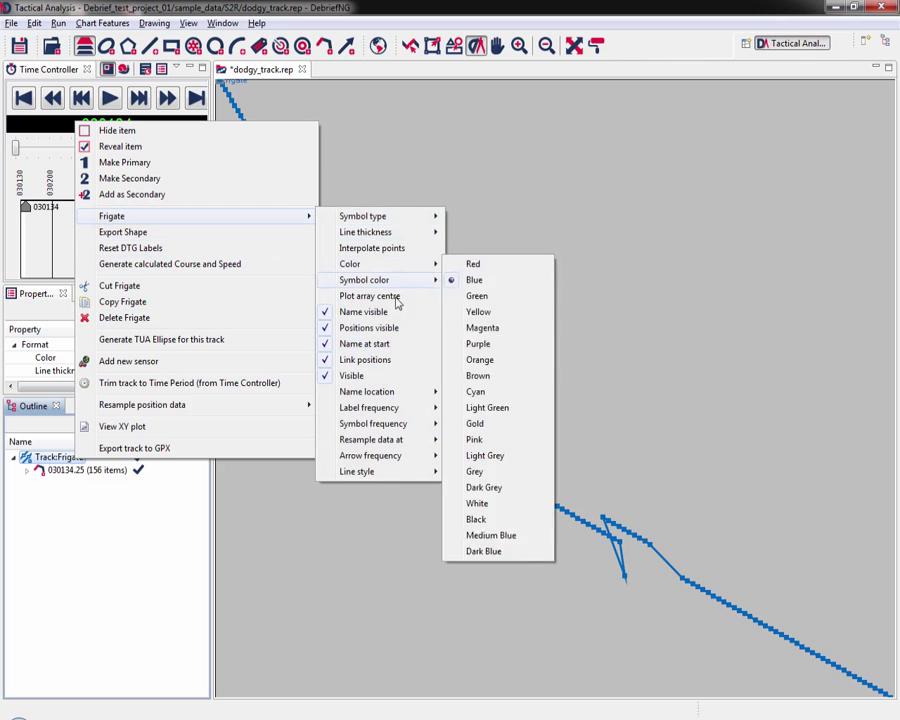
mouse_move(410, 408)
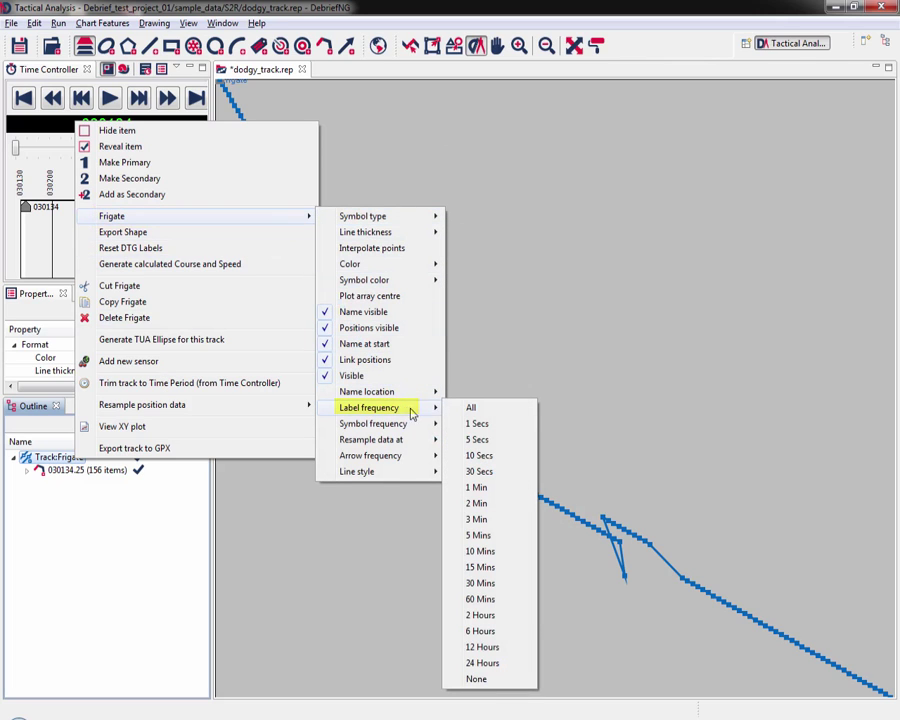
left_click(474, 413)
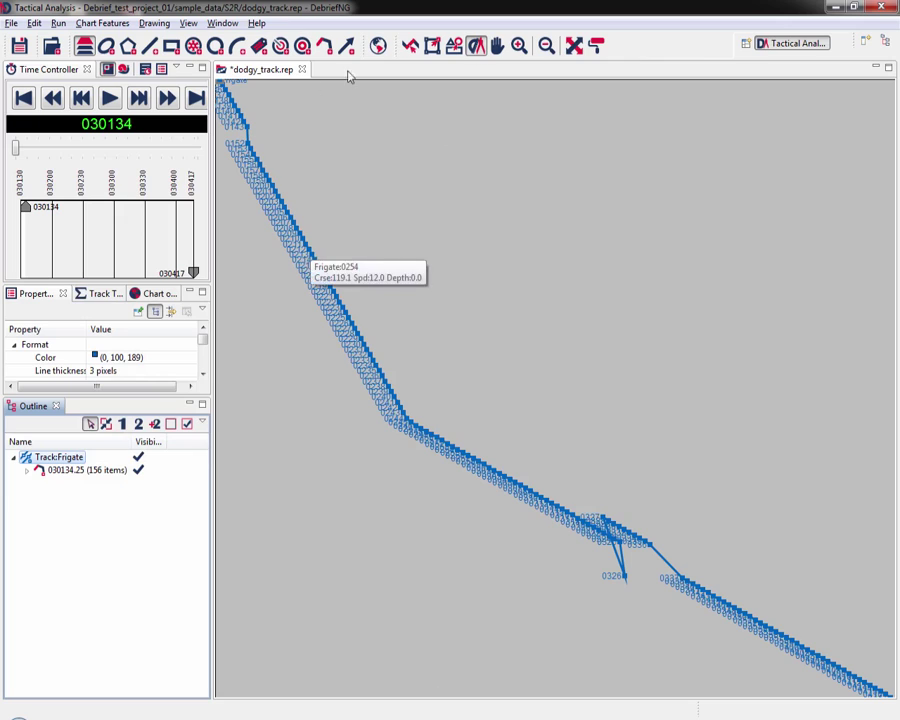
- Zoom into the upper track and pan along positions 0134 to 0255
left_click(519, 45)
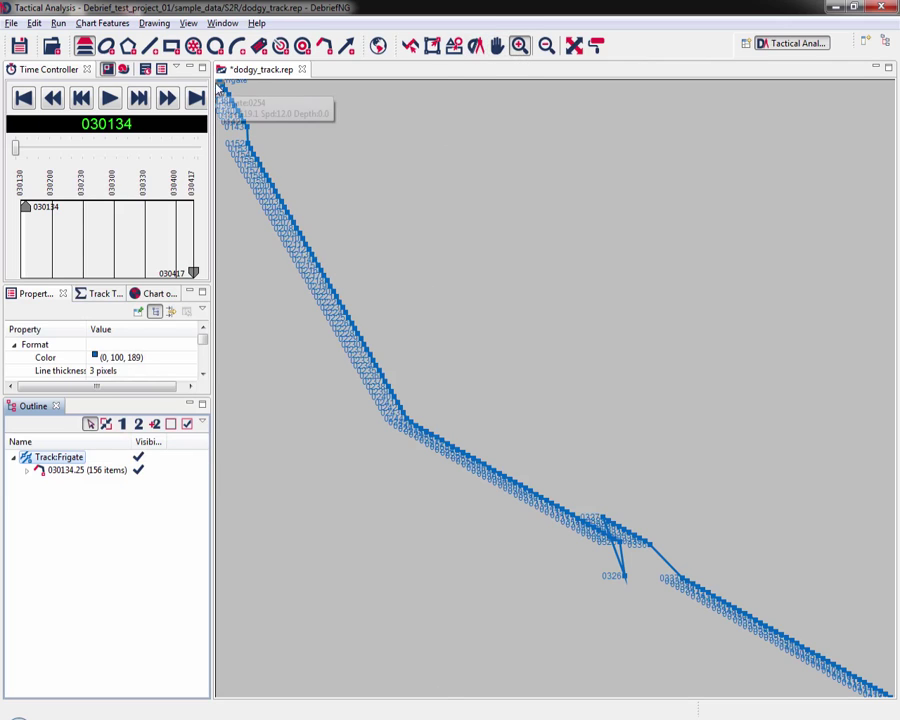
left_click_drag(227, 171, 372, 278)
left_click_drag(458, 376, 393, 289)
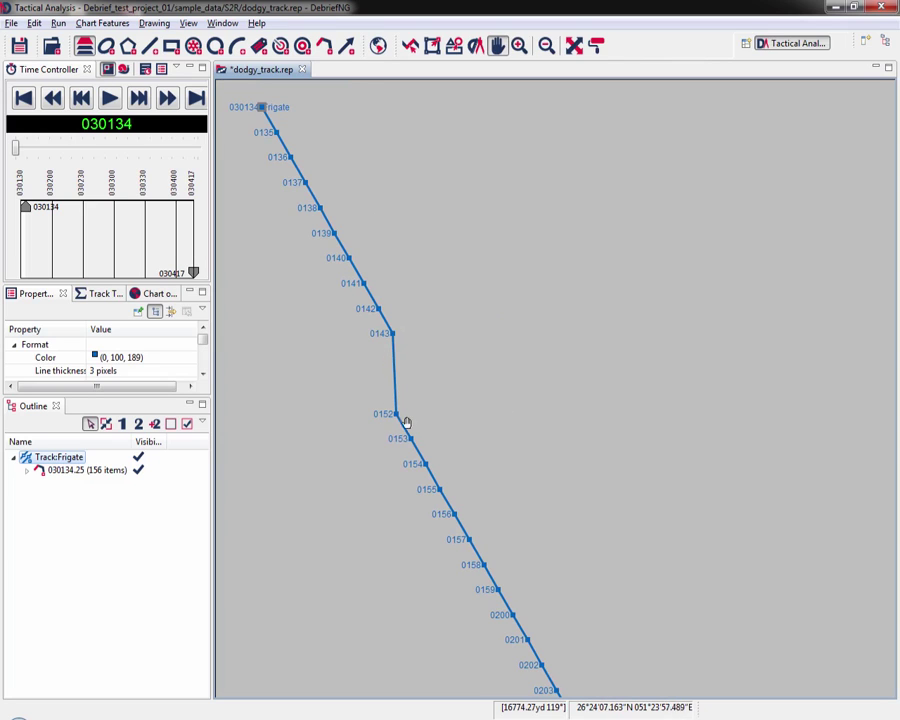
left_click_drag(516, 540, 313, 167)
left_click_drag(548, 516, 388, 221)
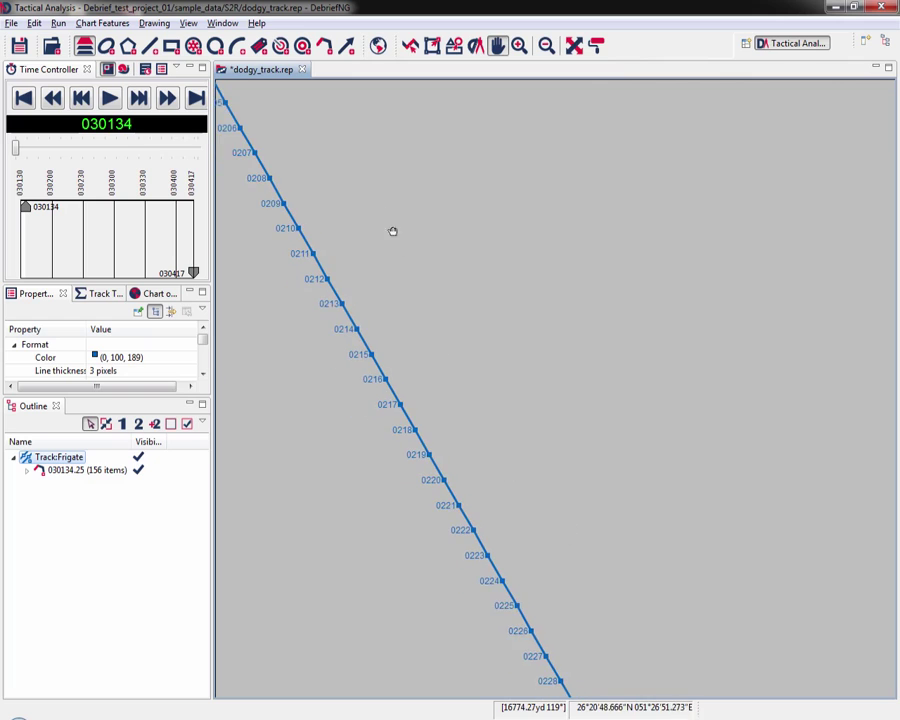
mouse_move(571, 510)
left_mouse_down()
mouse_move(462, 408)
mouse_move(458, 367)
left_mouse_up()
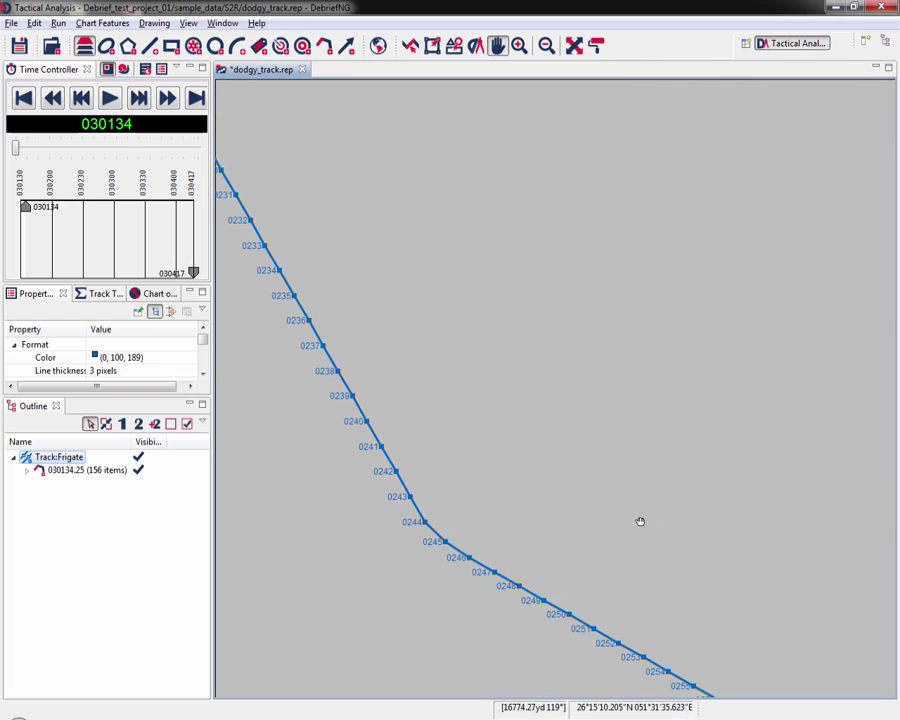
- Bring the zig-zag around positions 0325–0347 into close view and inspect its points
left_click_drag(589, 482, 313, 299)
left_click_drag(486, 396, 490, 323)
left_click_drag(560, 390, 516, 348)
left_click_drag(568, 365, 504, 301)
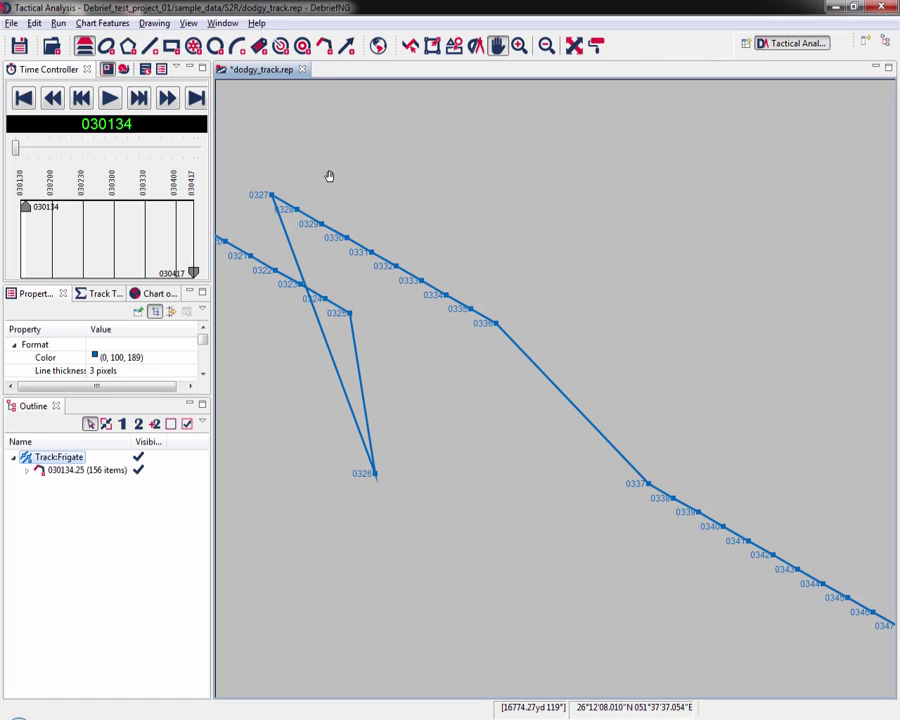
mouse_move(318, 175)
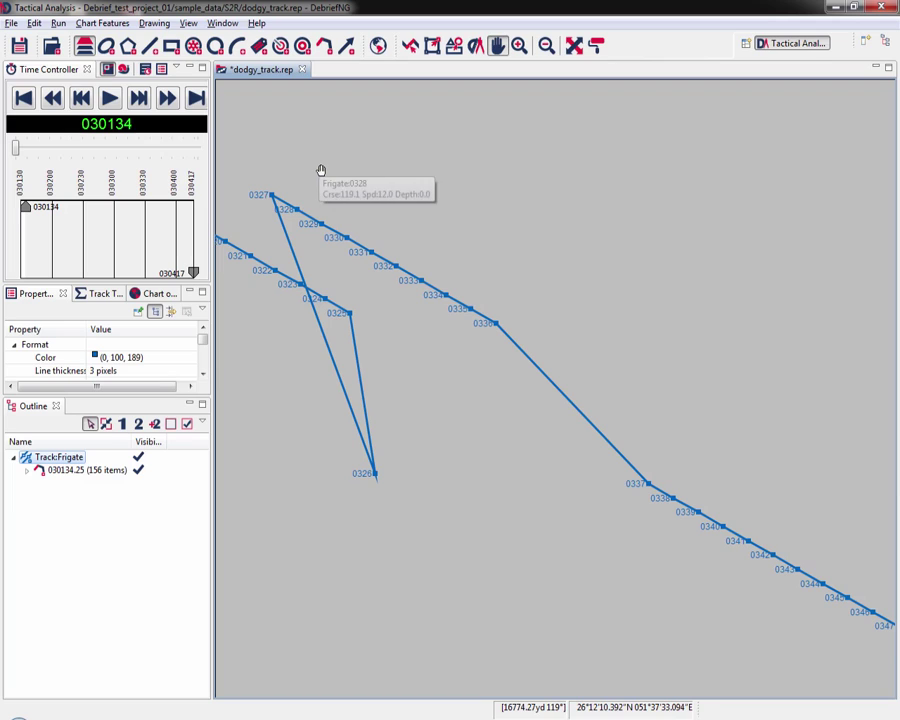
mouse_move(345, 319)
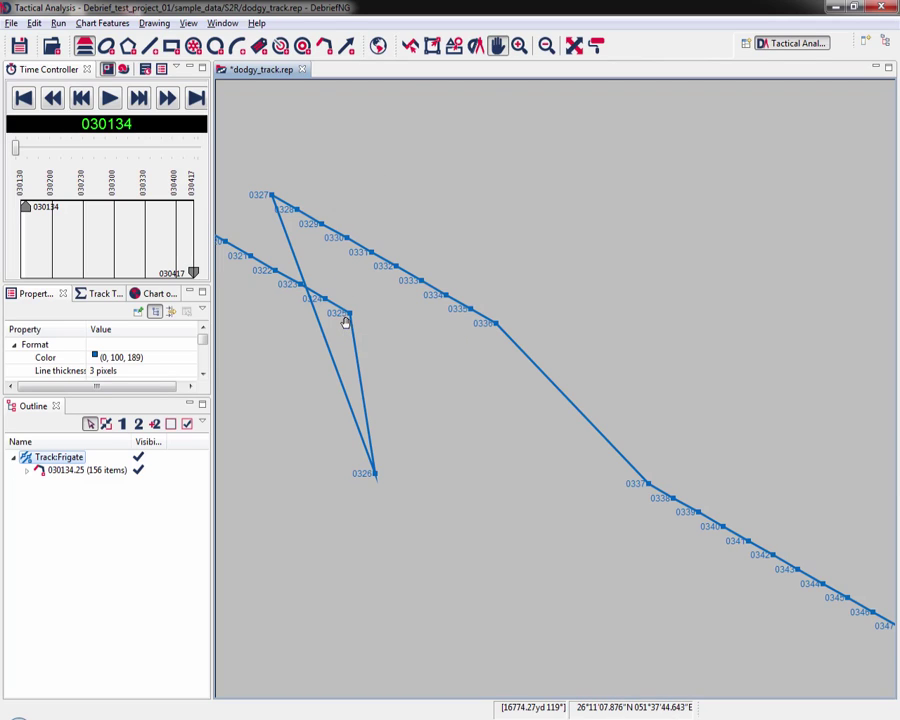
mouse_move(378, 485)
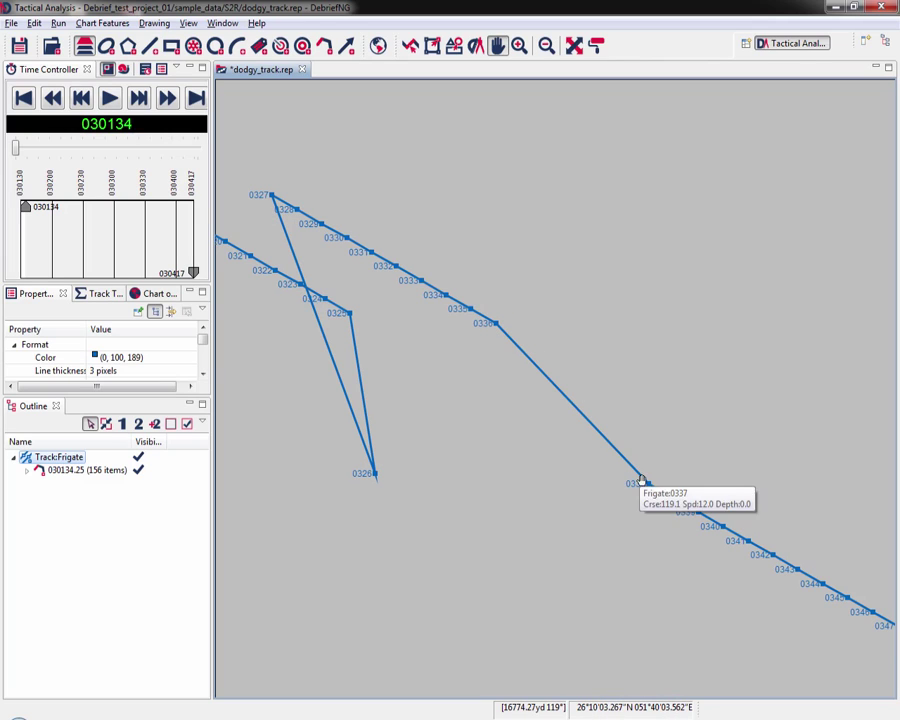
- Split the Frigate track before position 0337 from that point's context menu
mouse_move(641, 481)
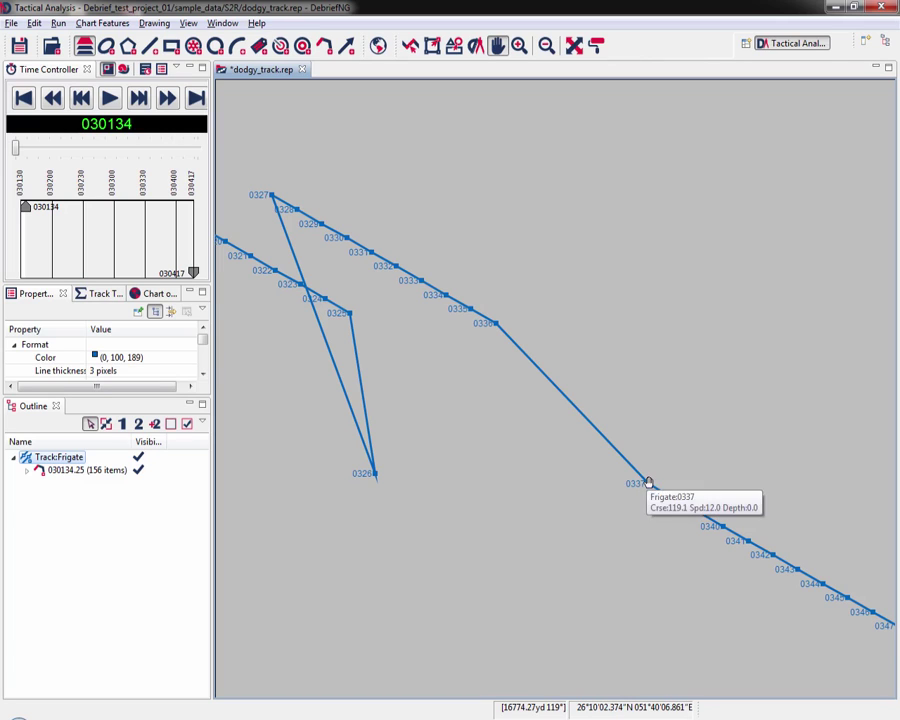
right_click(648, 485)
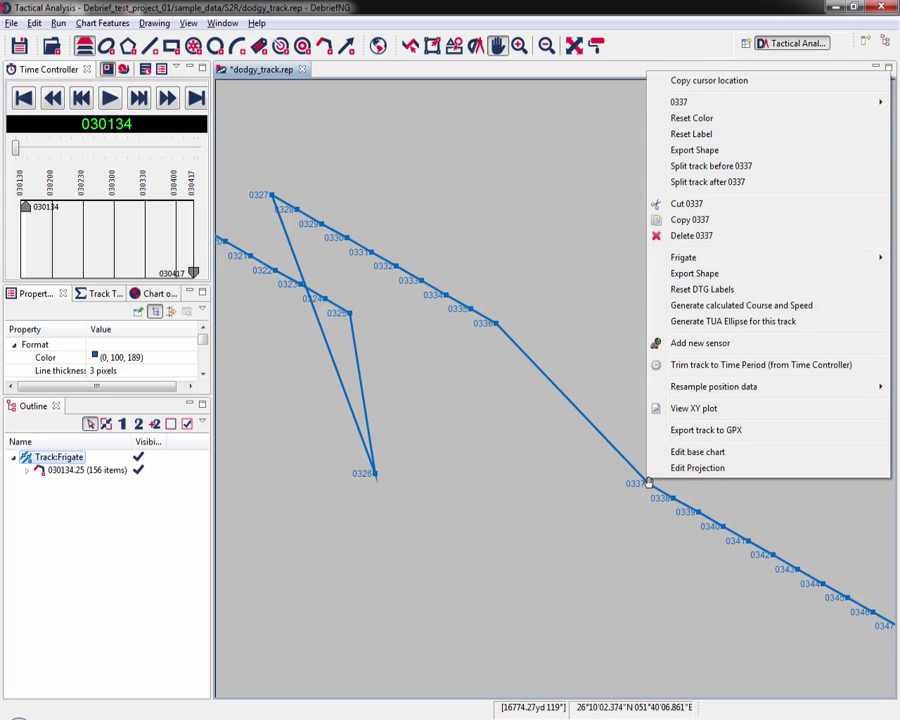
left_click(731, 170)
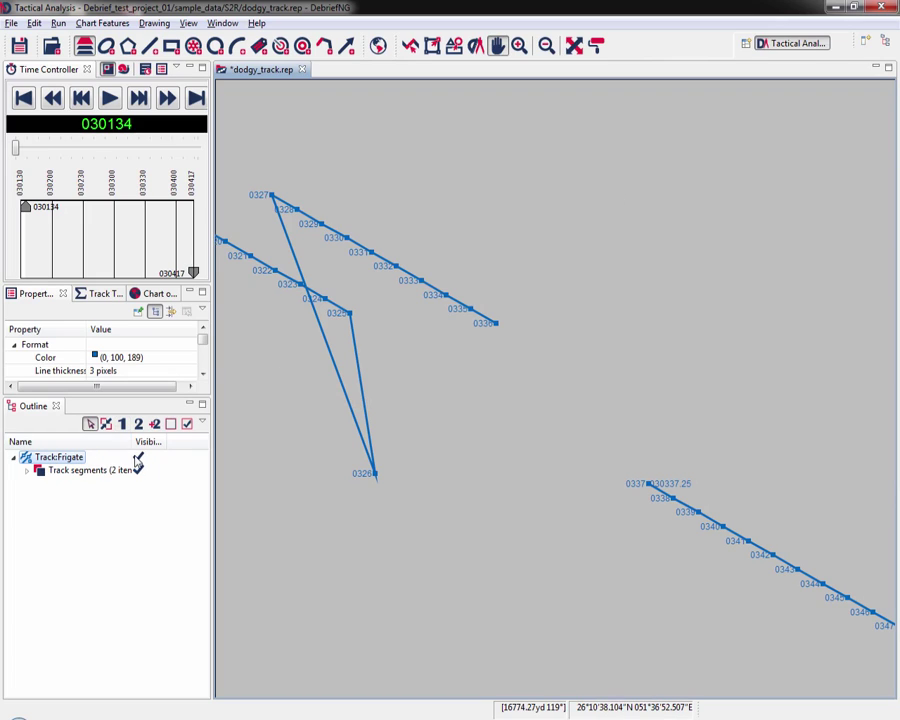
- Widen the Outline Name column and set the Frigate track's label frequency to None
left_click_drag(133, 441, 175, 441)
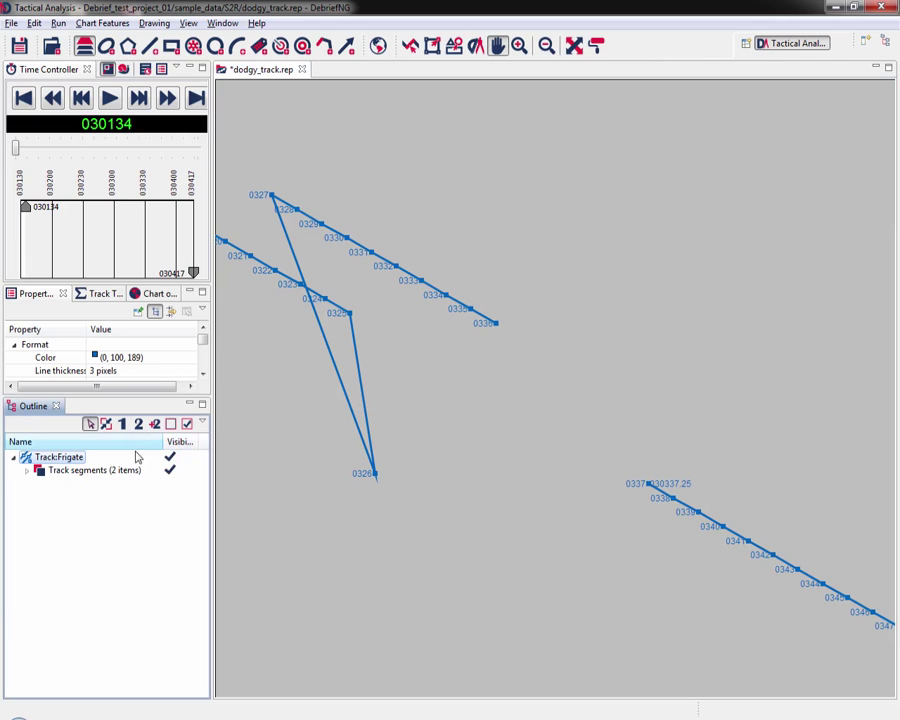
mouse_move(354, 253)
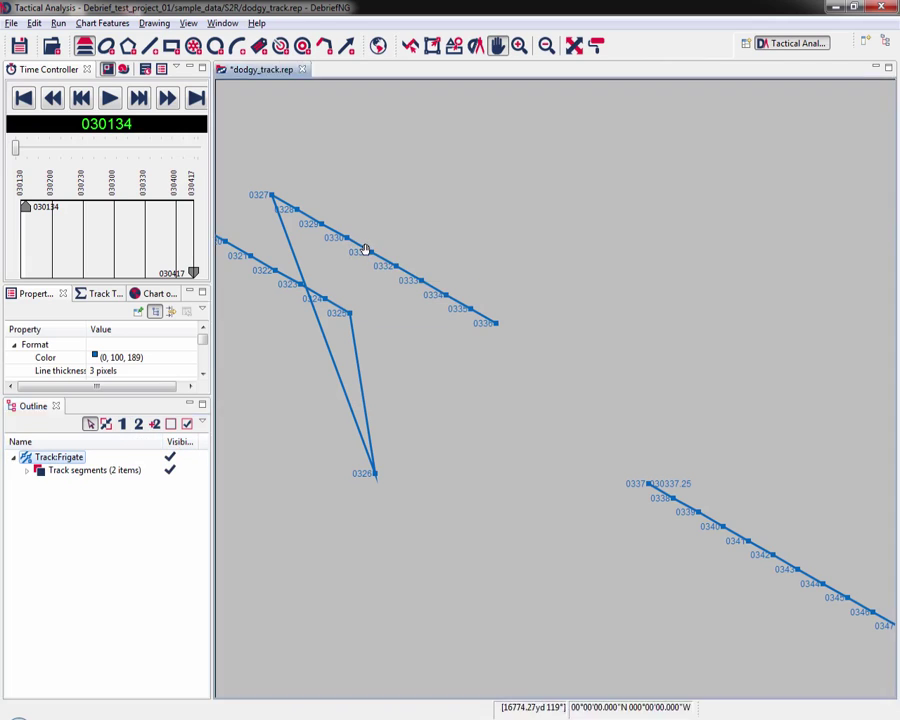
right_click(365, 249)
mouse_move(583, 434)
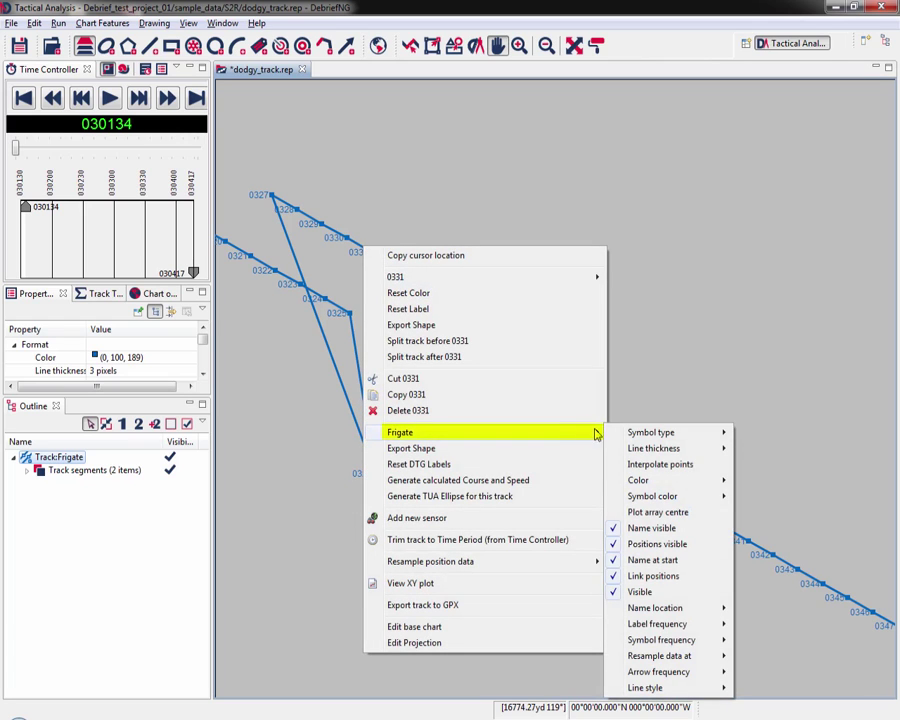
mouse_move(688, 626)
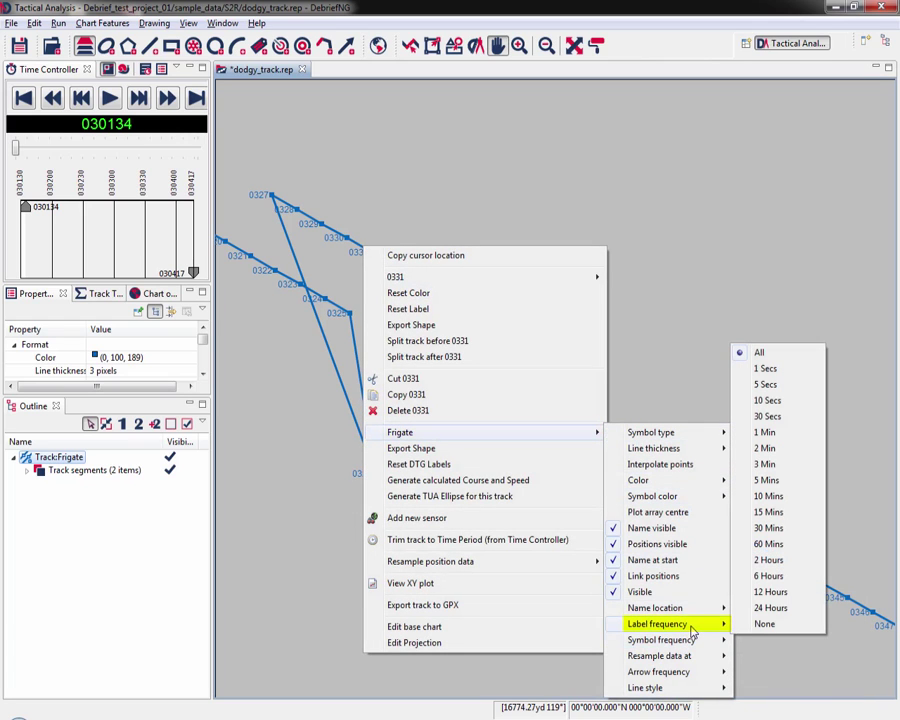
left_click(762, 625)
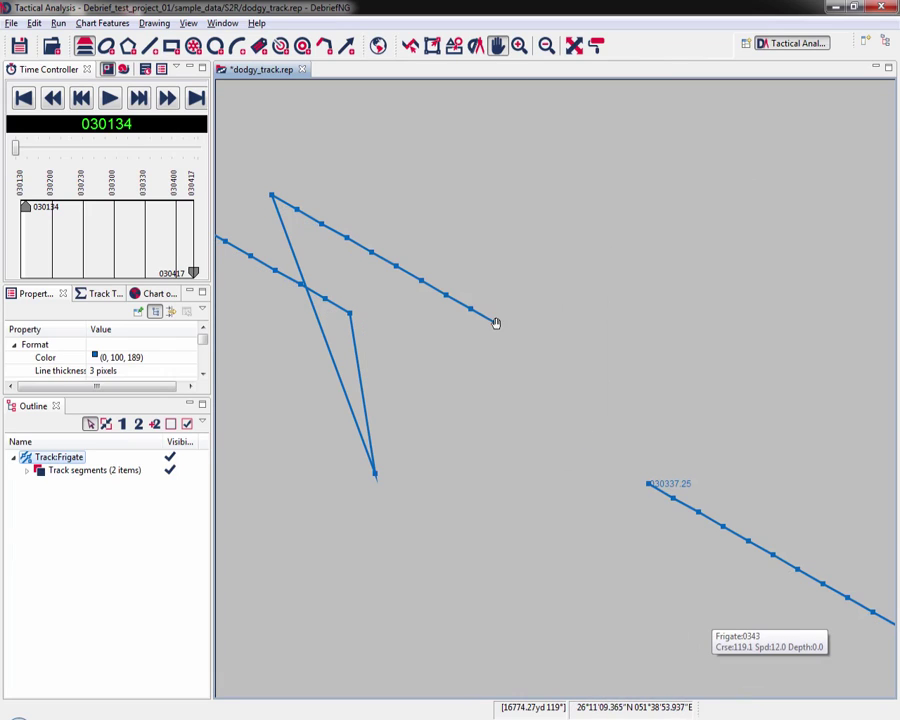
mouse_move(496, 321)
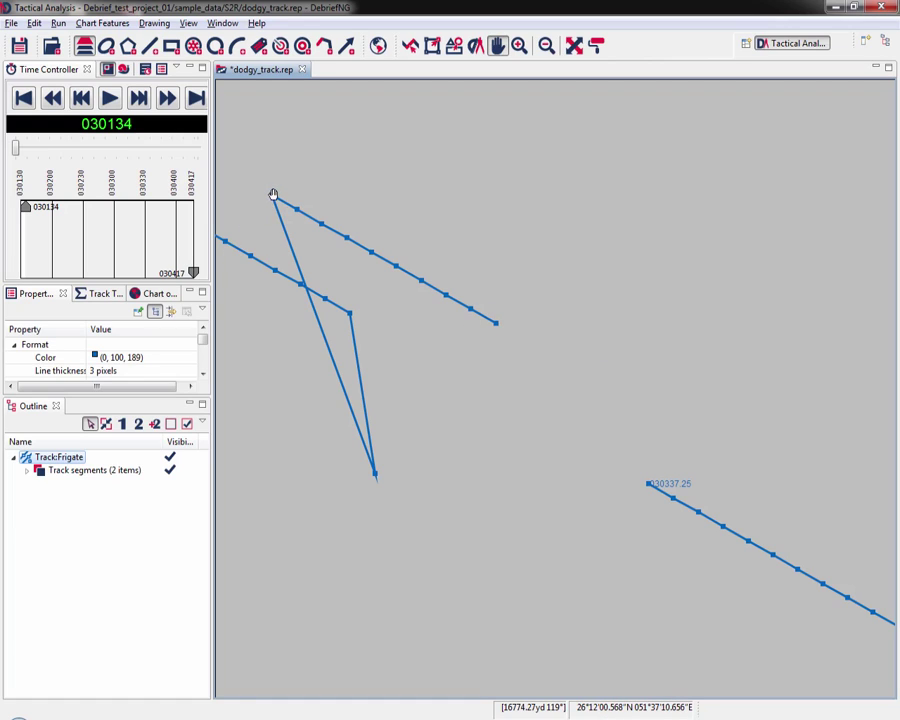
mouse_move(274, 194)
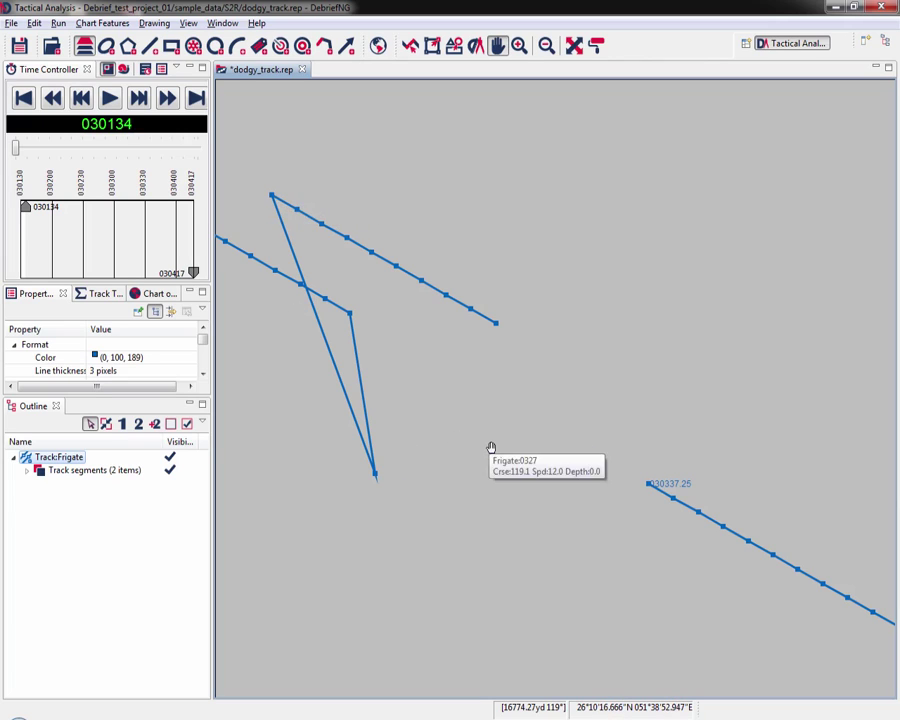
mouse_move(490, 446)
- Choose whole-segment dragging and shift the second Frigate segment up-left toward the first
mouse_move(507, 366)
left_click(411, 45)
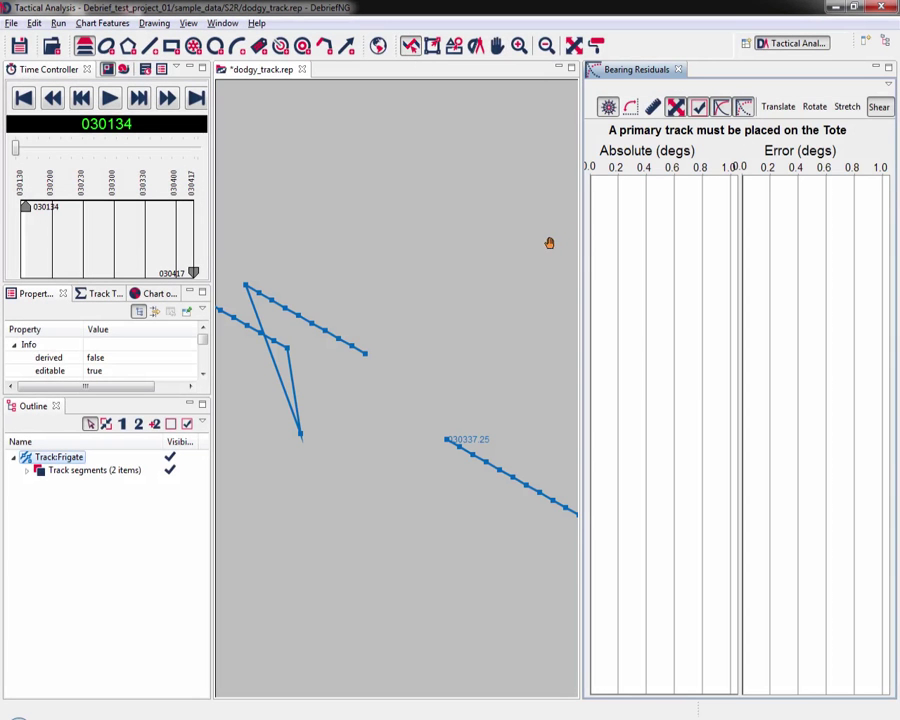
mouse_move(448, 443)
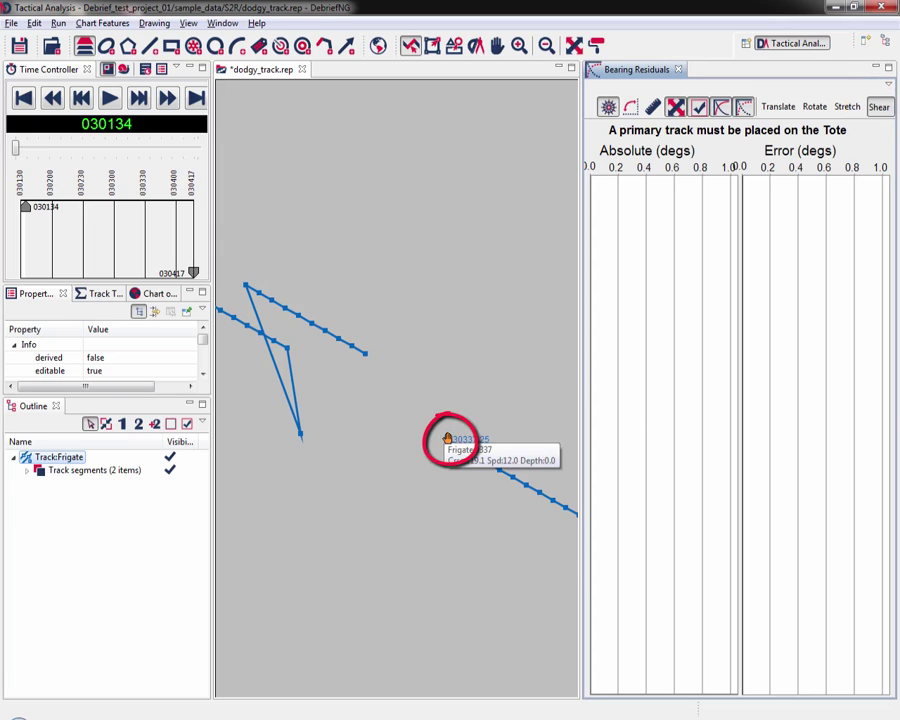
left_click(778, 111)
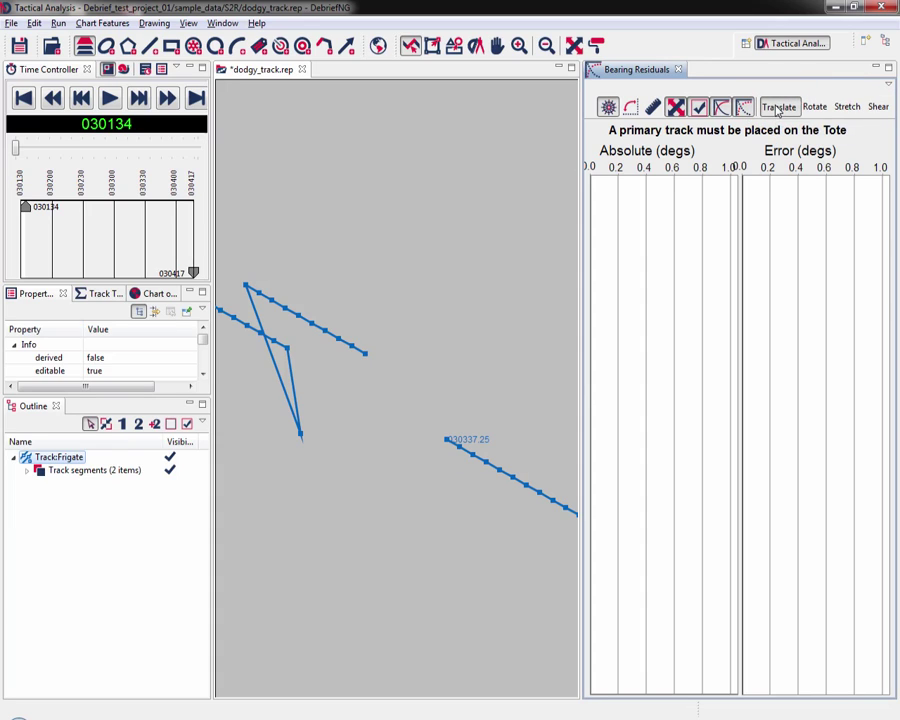
left_click(448, 441)
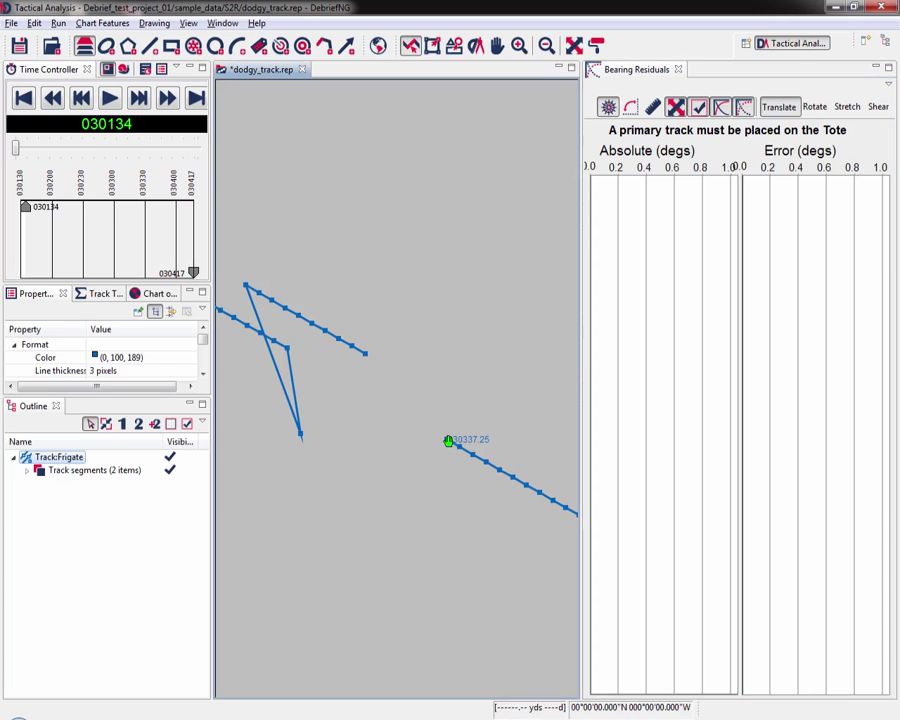
left_click_drag(448, 441, 368, 356)
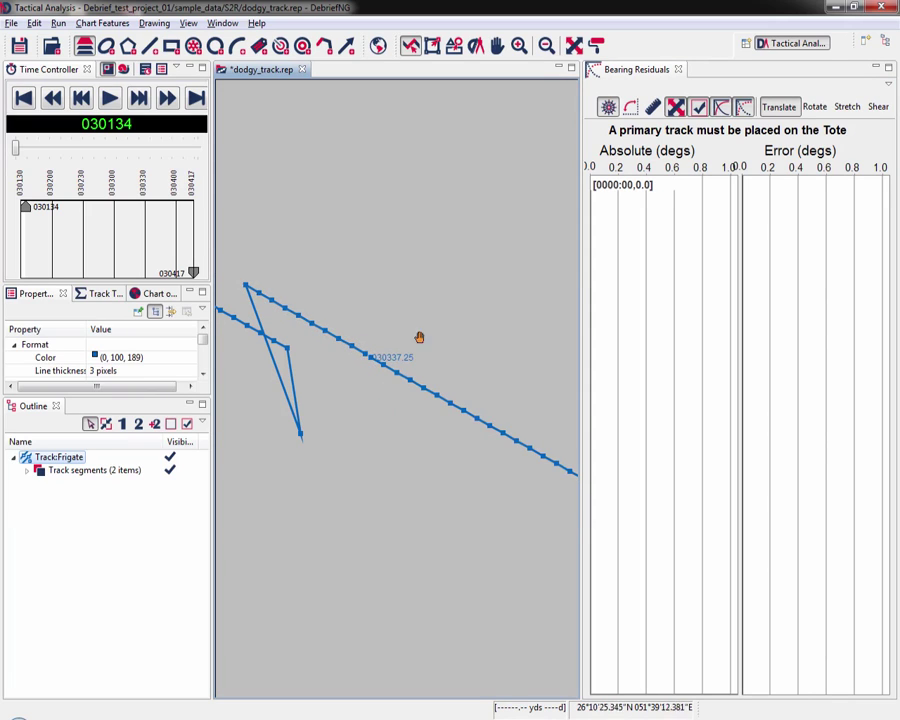
- Zoom in on both segment ends and pull the second segment toward the first's end
left_click(519, 45)
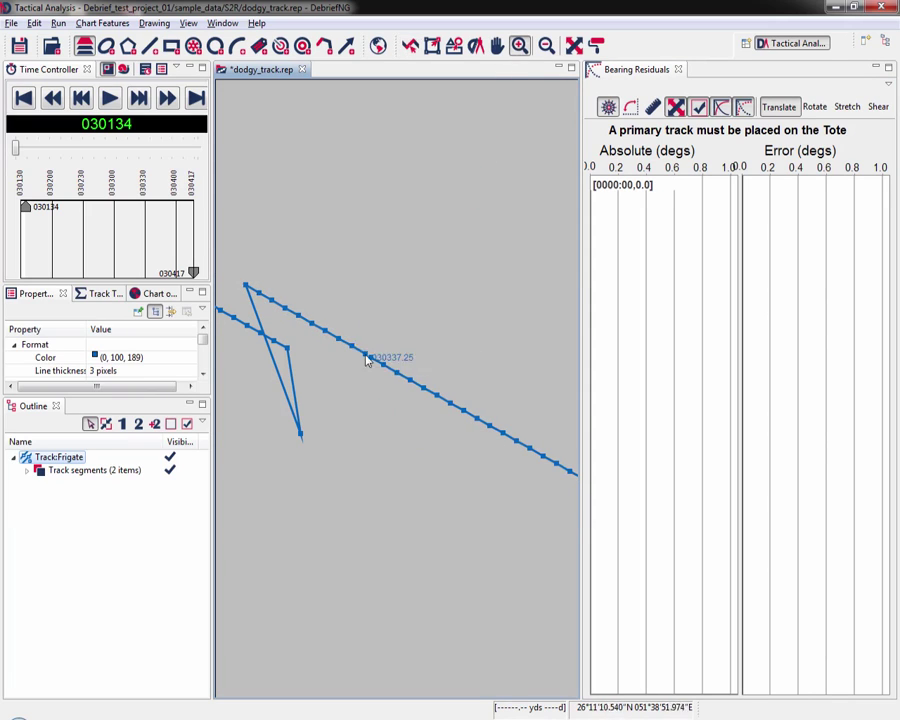
left_click_drag(372, 365, 392, 386)
left_click_drag(294, 276, 448, 394)
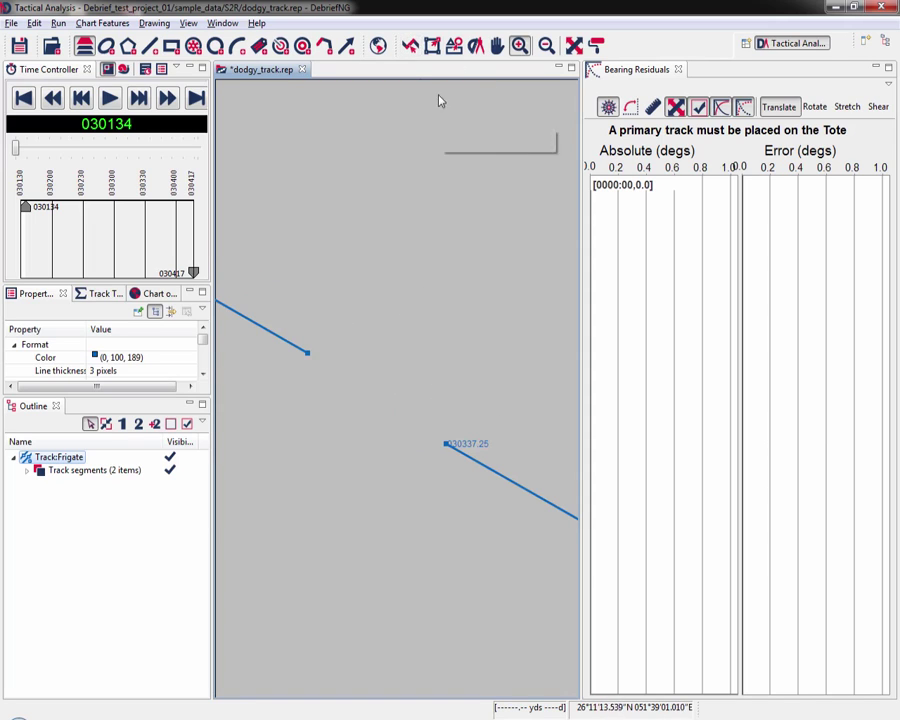
left_click(410, 45)
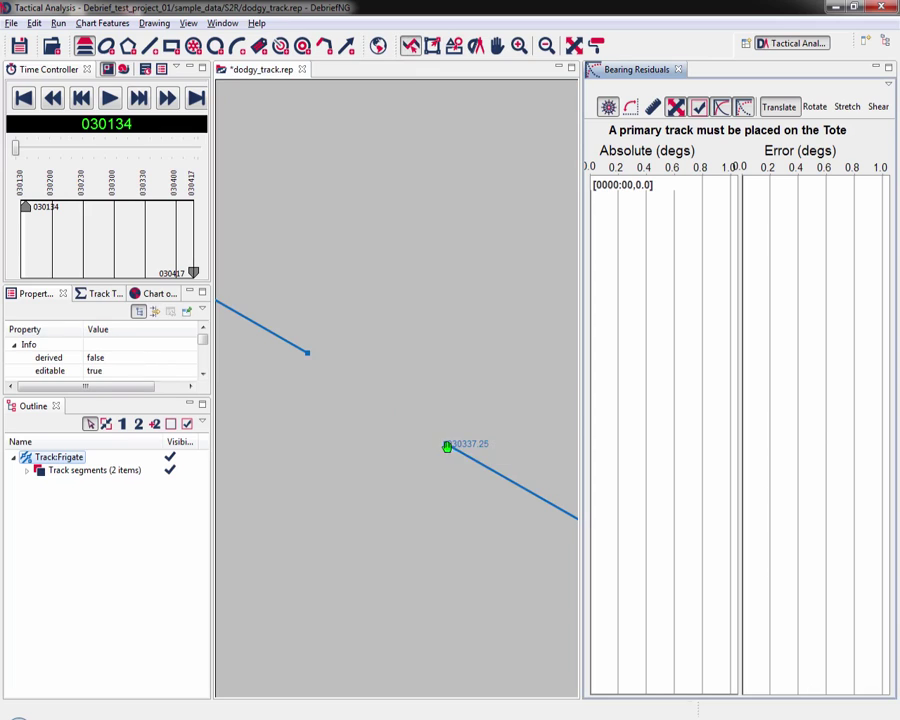
left_click_drag(450, 446, 313, 357)
- Pan and zoom out to see both ends, then nudge the second segment into line
left_click(497, 45)
left_click_drag(314, 194, 483, 258)
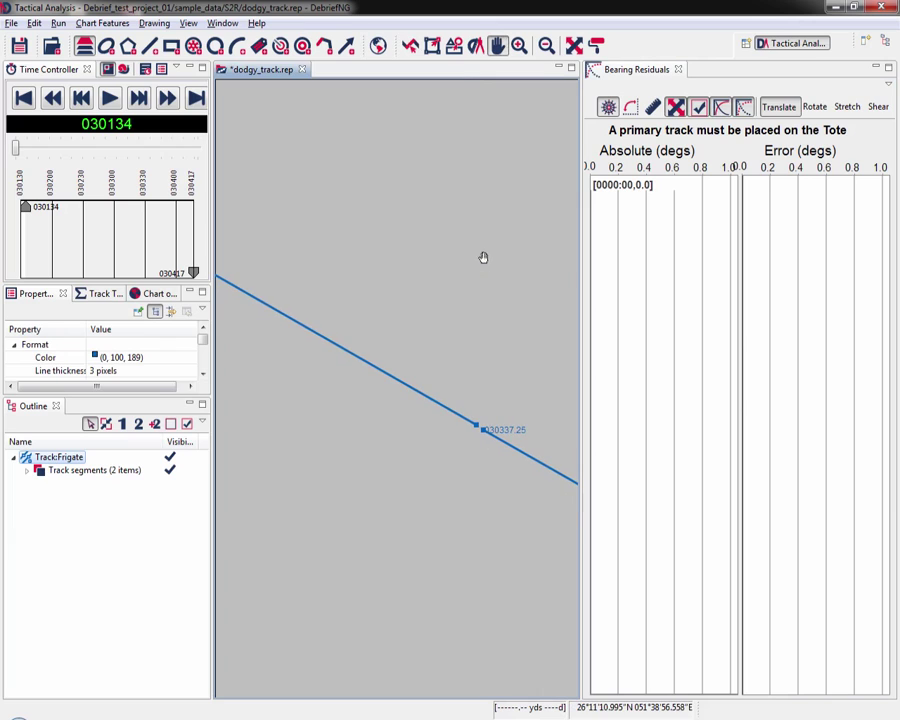
left_click(546, 46)
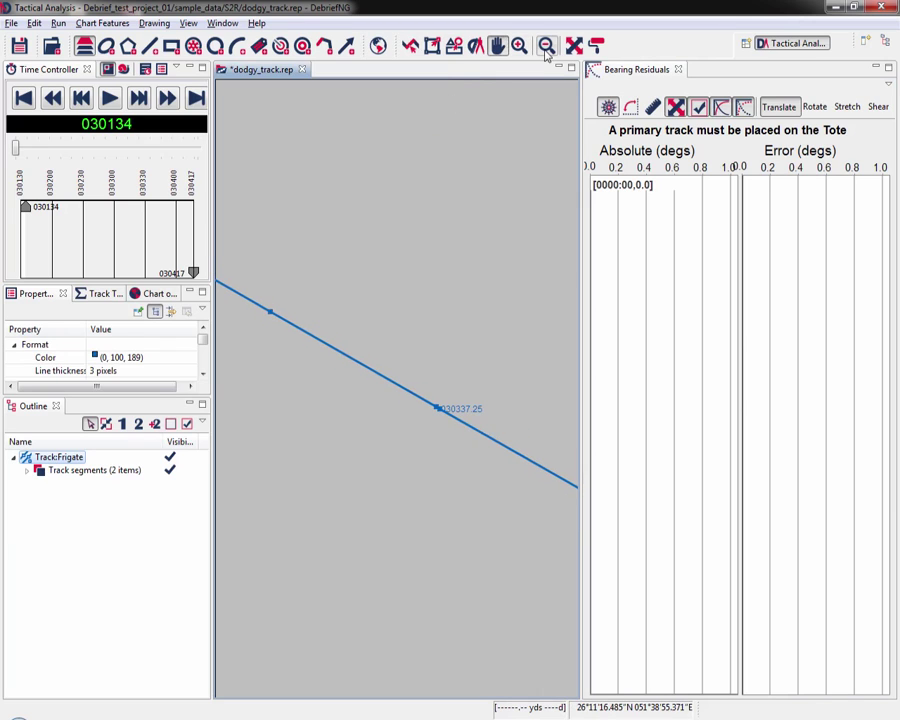
left_click(410, 45)
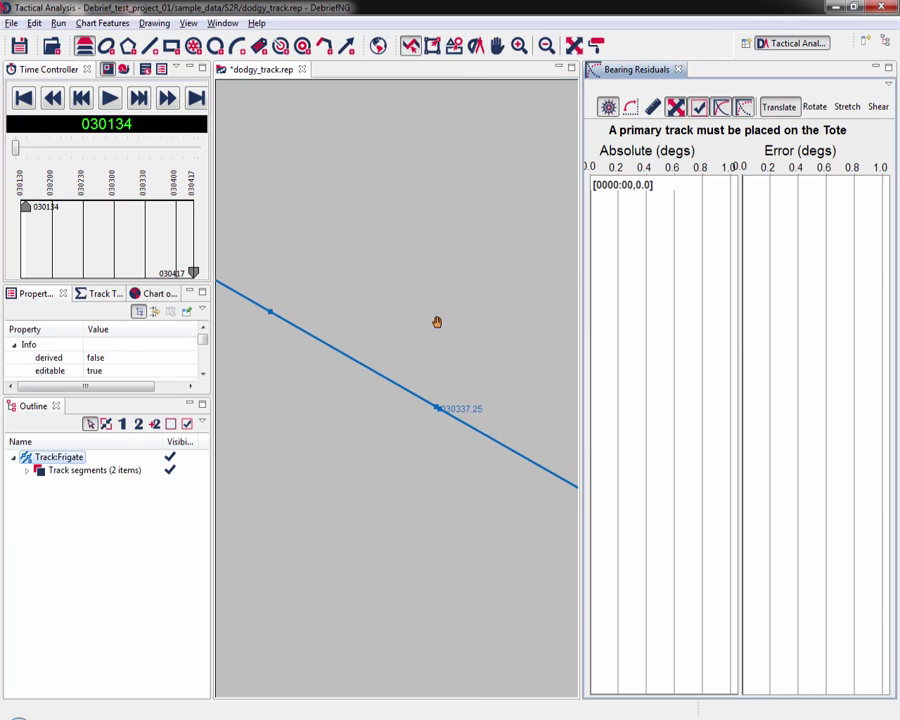
left_click(438, 409)
mouse_move(438, 409)
left_mouse_down()
mouse_move(446, 400)
mouse_move(437, 411)
left_mouse_up()
left_click(437, 410)
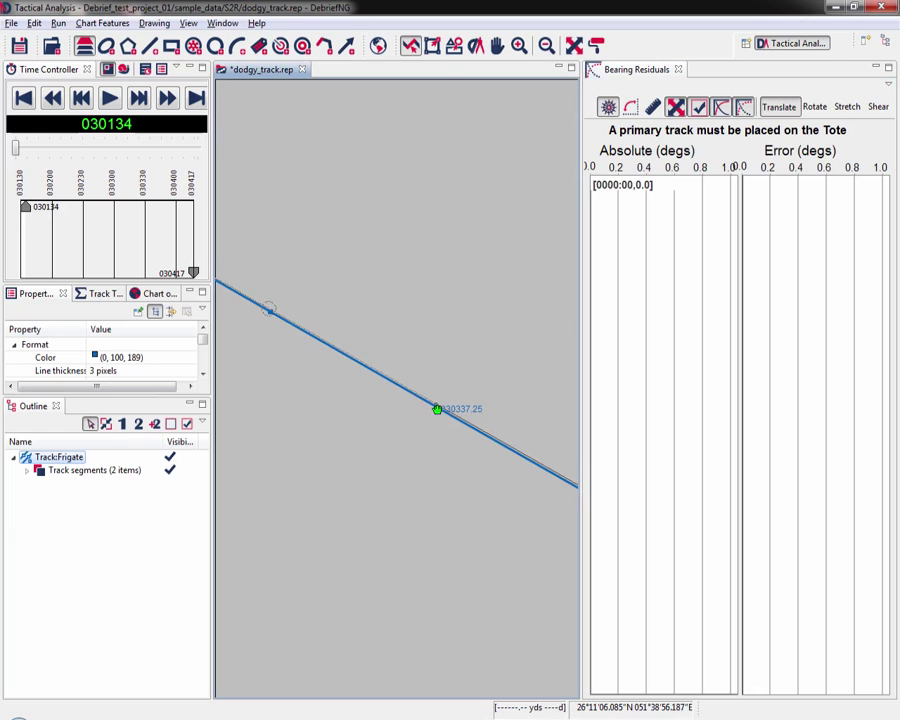
- Zoom closer on the join and move the segment end toward the other segment
left_click(519, 45)
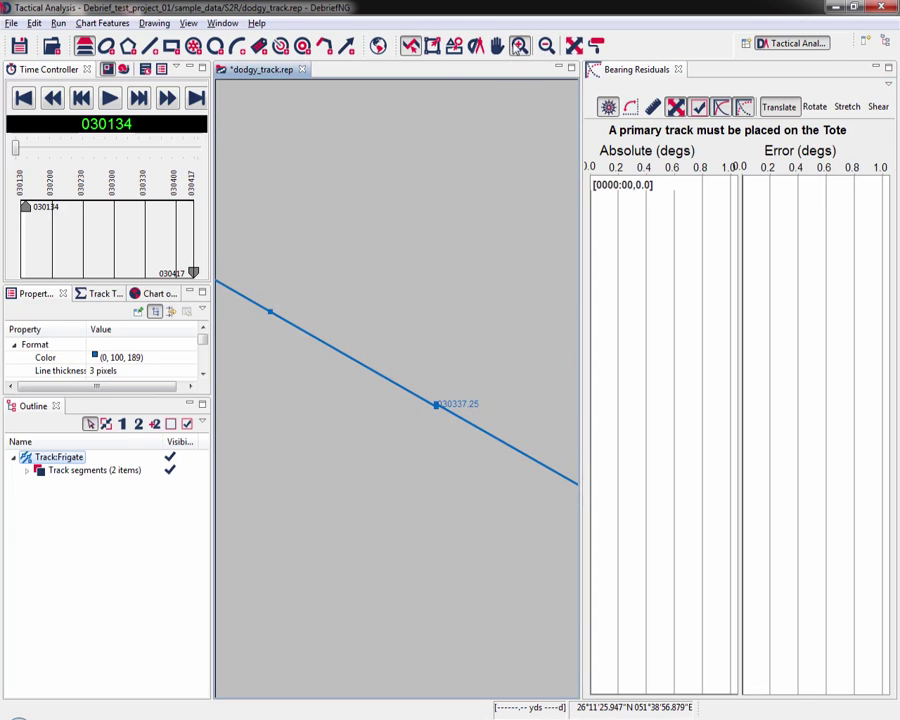
left_click(457, 440)
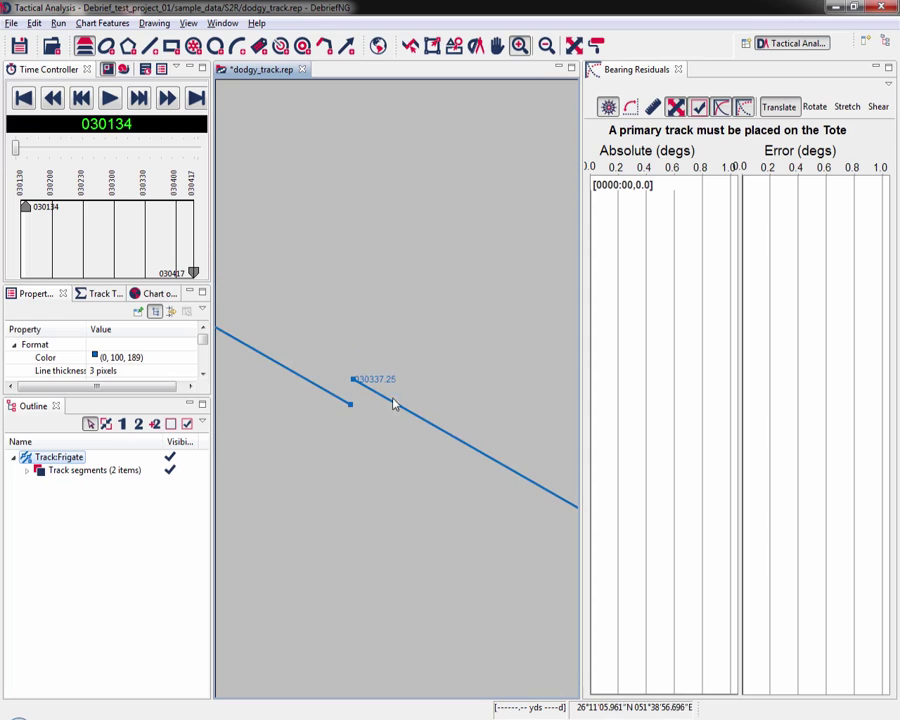
left_click(379, 465)
left_click(410, 45)
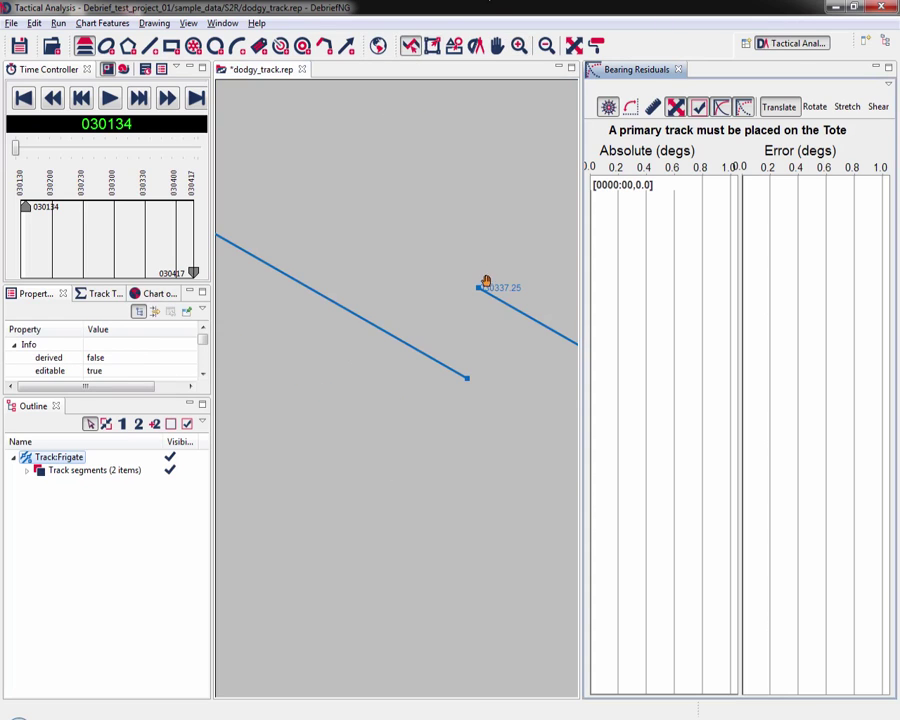
left_click_drag(480, 287, 496, 416)
- Zoom in on the remaining gap and shift the second segment up-left to close it
left_click(519, 45)
left_click_drag(351, 415, 316, 344)
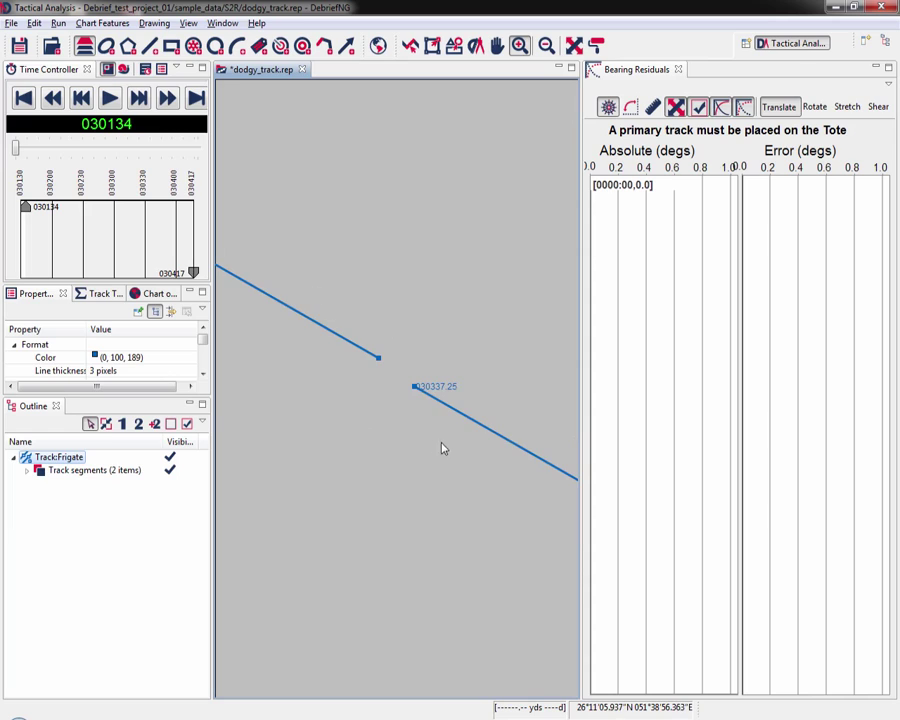
left_click_drag(445, 449, 408, 261)
left_click_drag(517, 507, 506, 518)
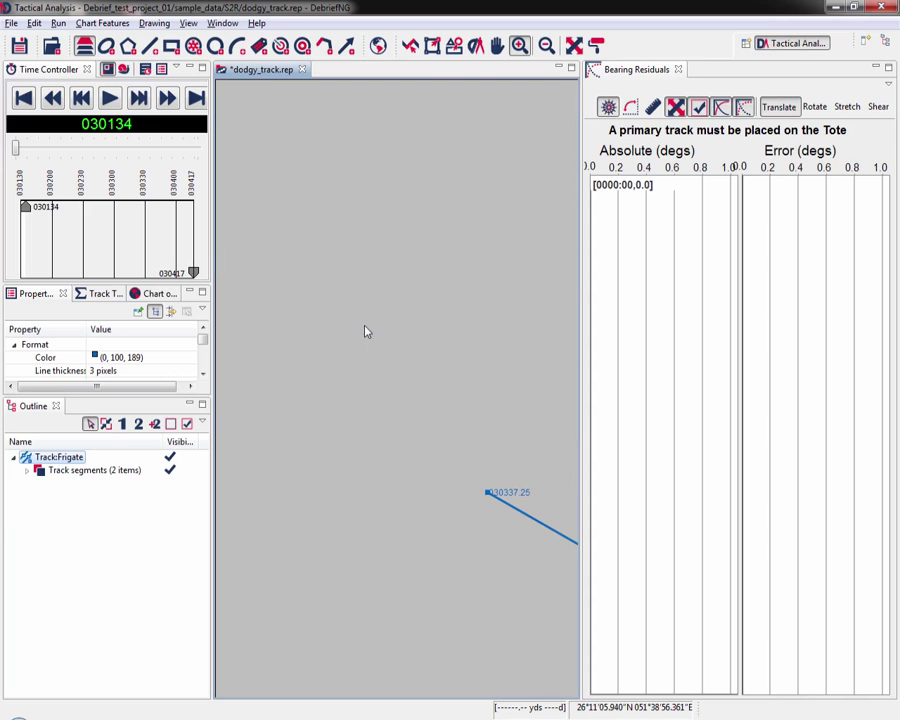
left_click(496, 45)
left_click_drag(426, 184, 477, 221)
left_click(409, 46)
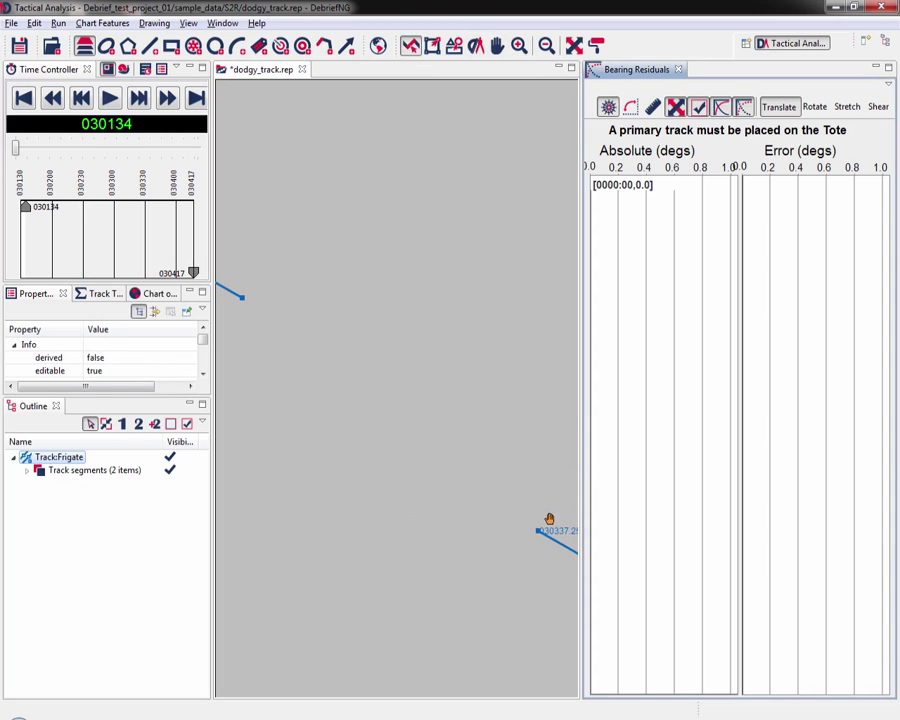
left_click_drag(539, 532, 243, 298)
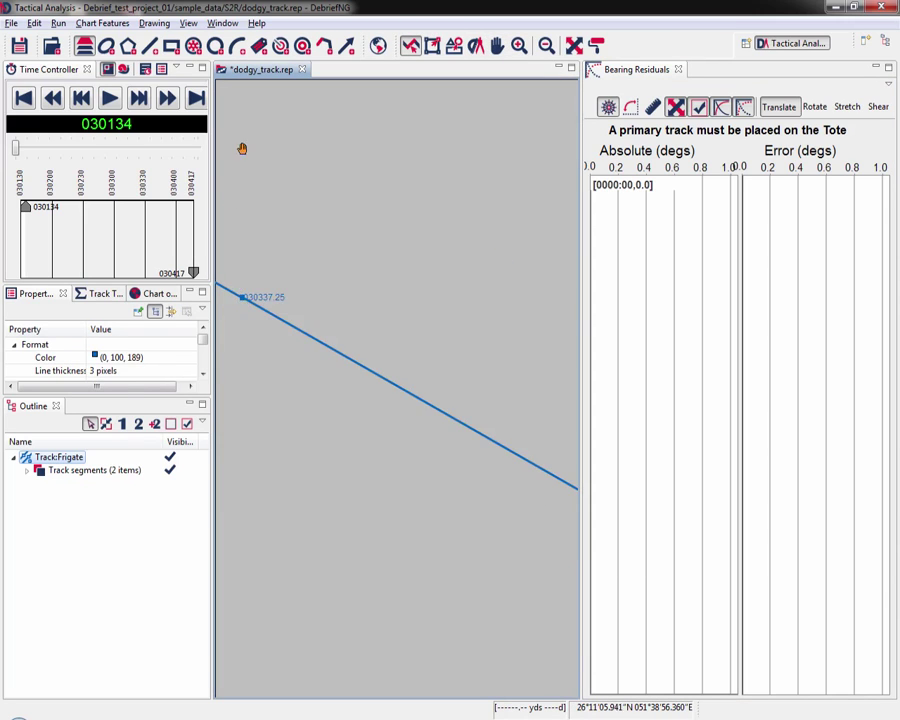
- Zoom onto point 030337.25, place the segment start on it, then zoom out
left_click(519, 45)
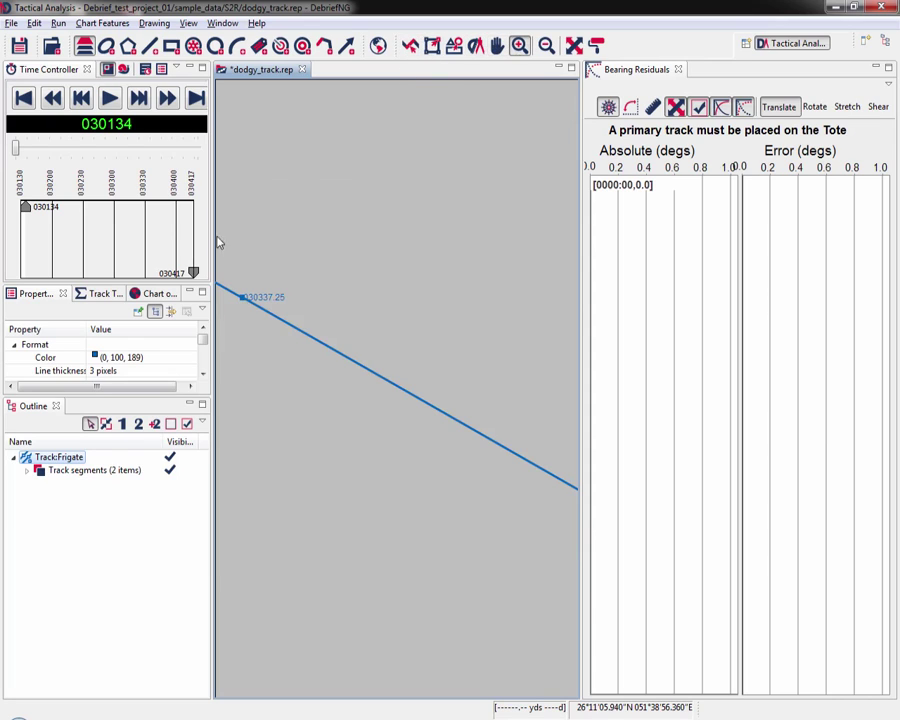
left_click(267, 334)
left_click(337, 341)
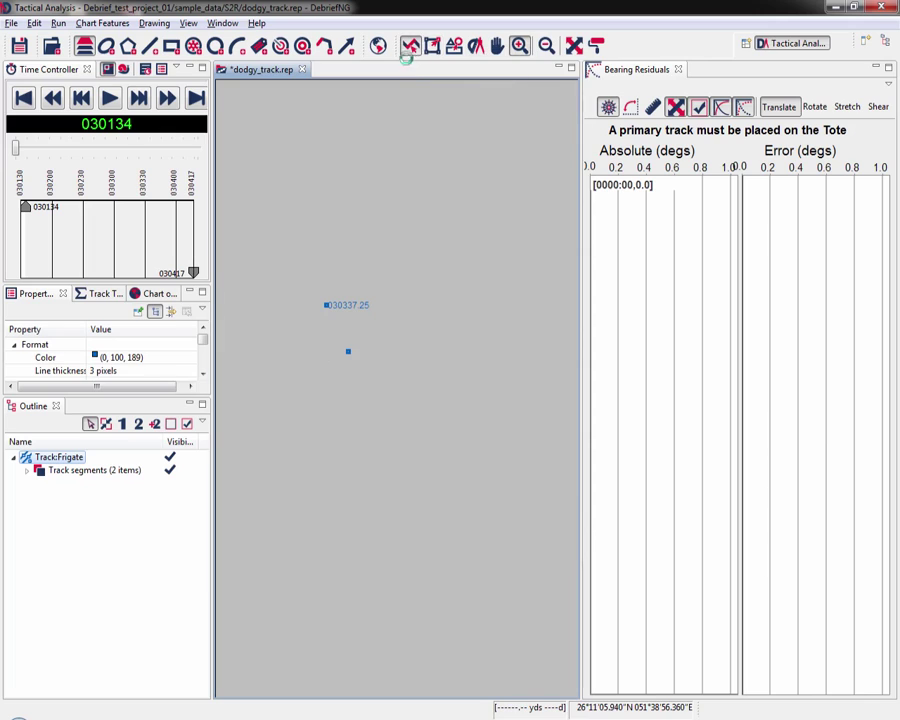
left_click(410, 45)
mouse_move(350, 354)
left_click_drag(350, 354, 328, 308)
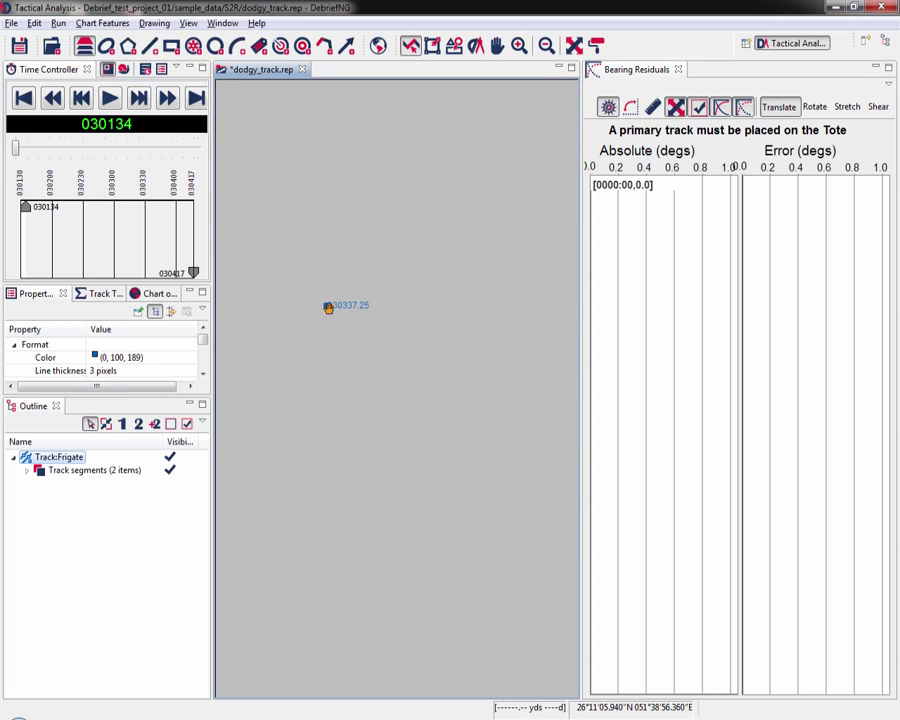
left_click(546, 47)
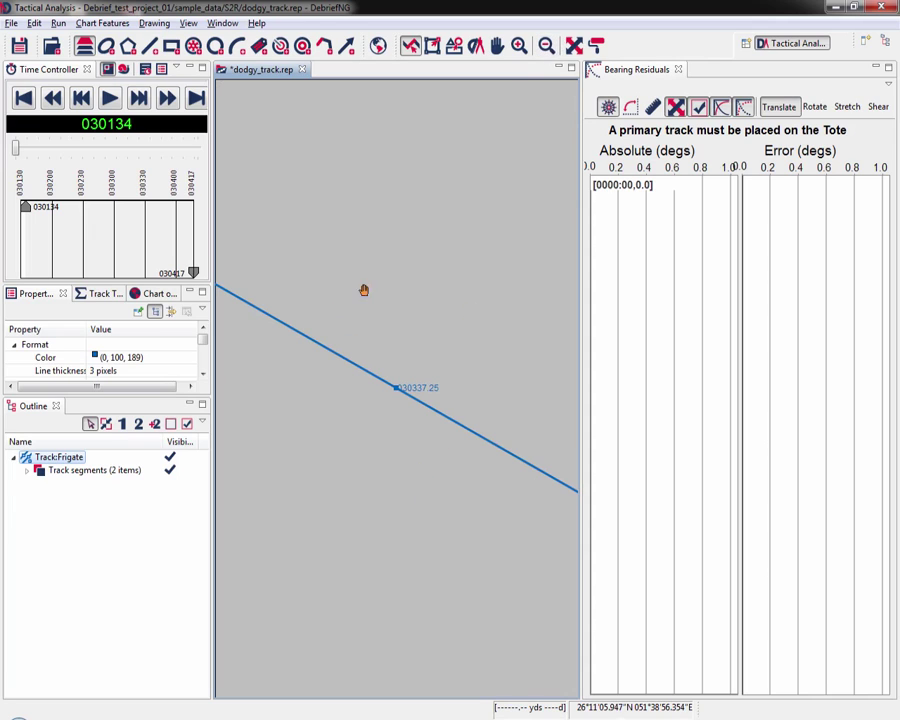
- Fit the track, zoom on the kink, and merge all Frigate track segments into one 156-position track
left_click(378, 45)
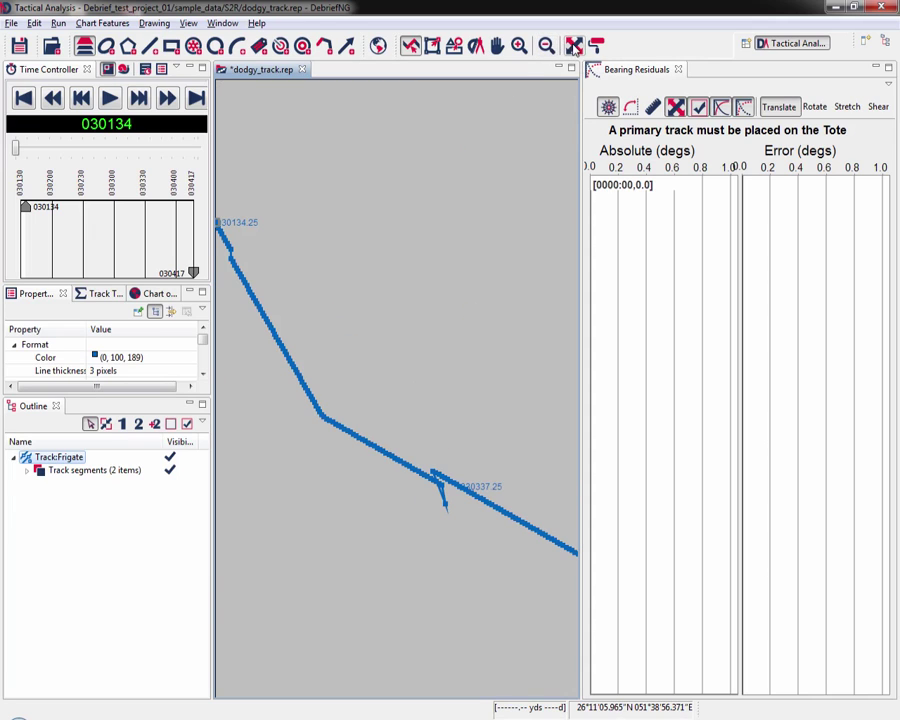
left_click(519, 45)
left_click_drag(416, 446, 468, 538)
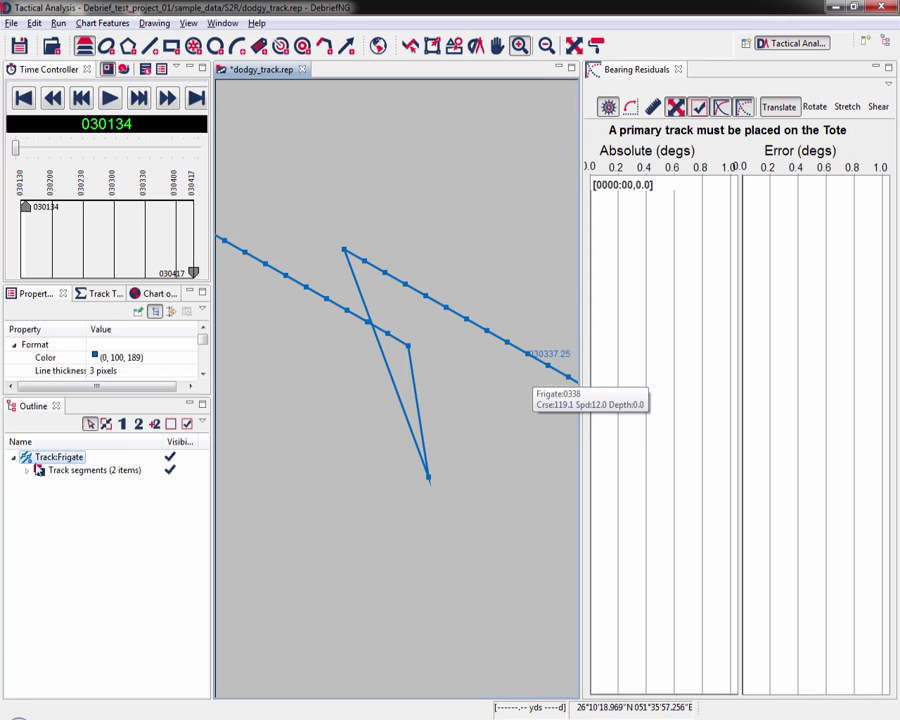
right_click(107, 476)
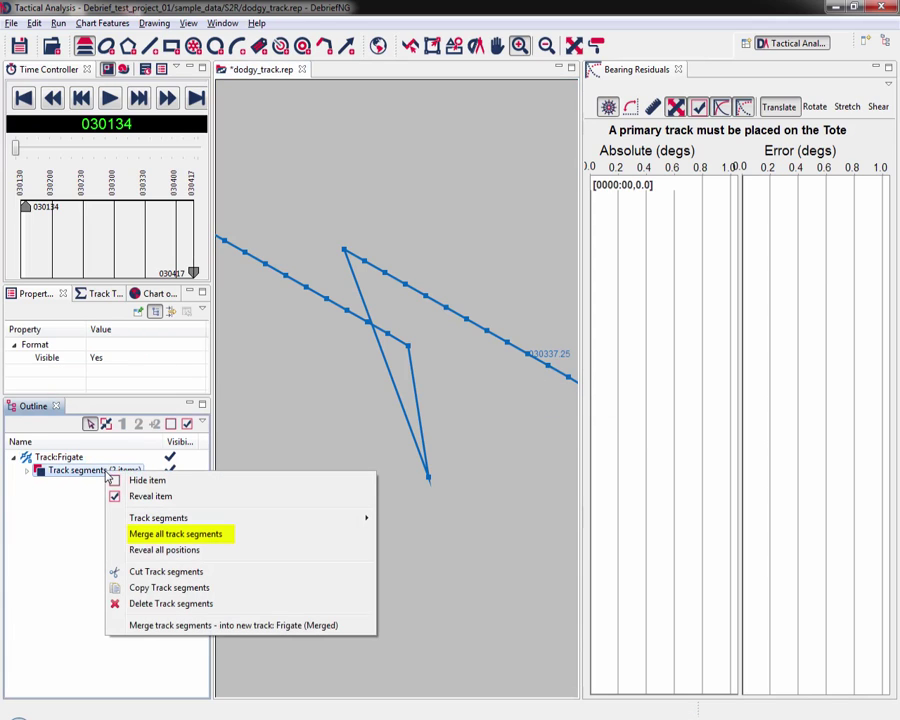
left_click(185, 537)
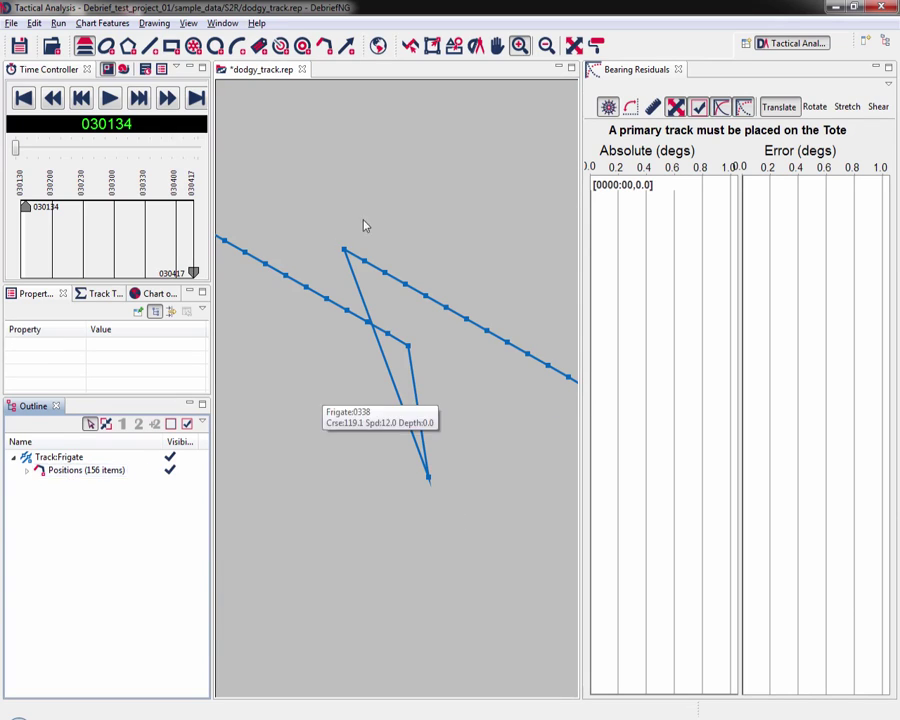
- Advance the Time Controller to 030326 and split the Frigate track before point 0327
left_click_drag(14, 148, 141, 151)
mouse_move(358, 270)
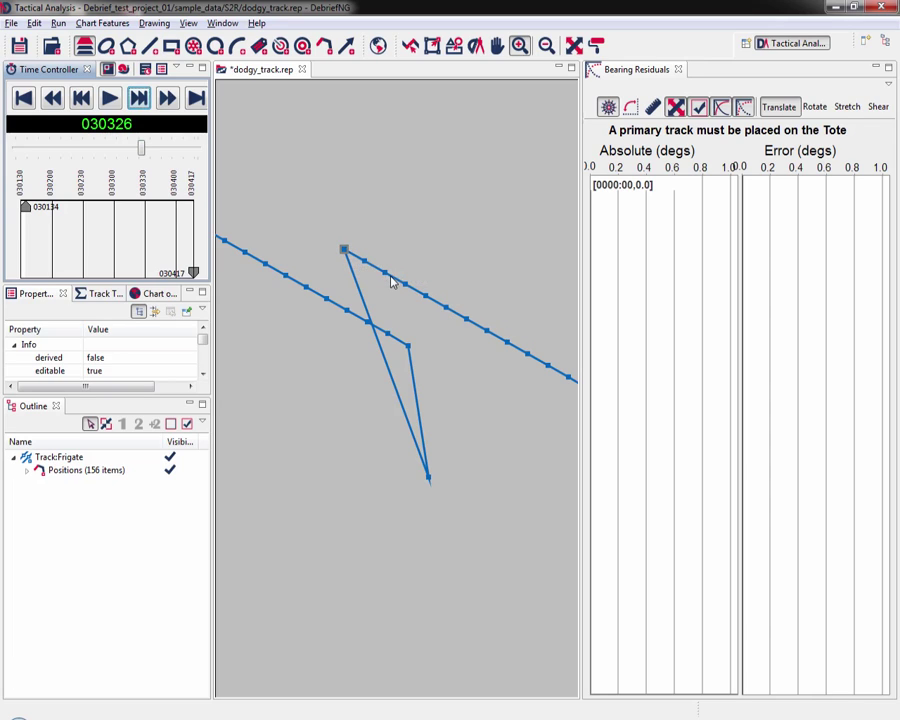
mouse_move(346, 251)
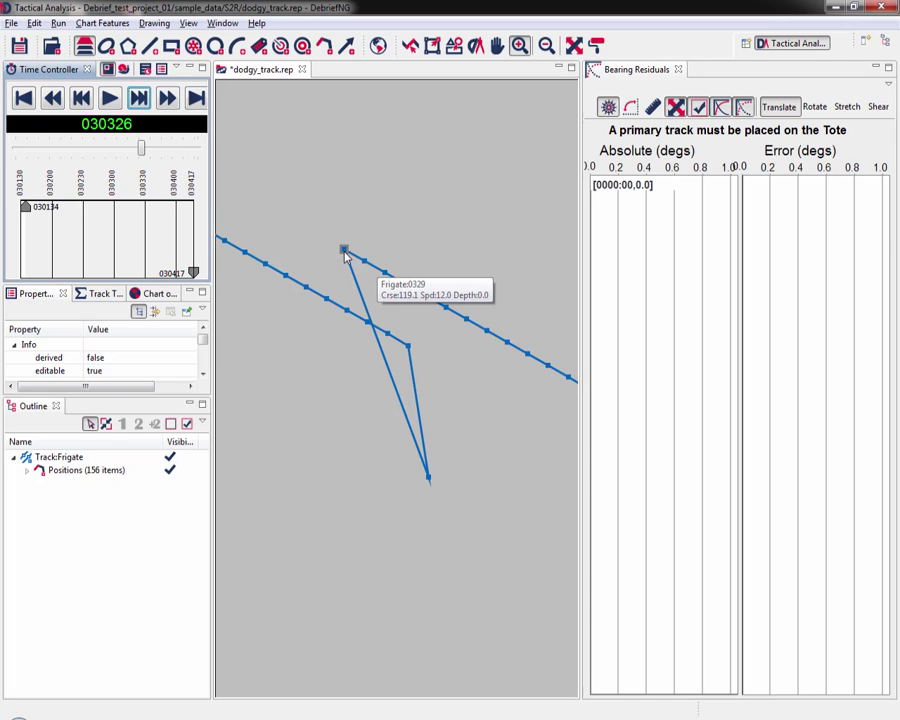
right_click(344, 252)
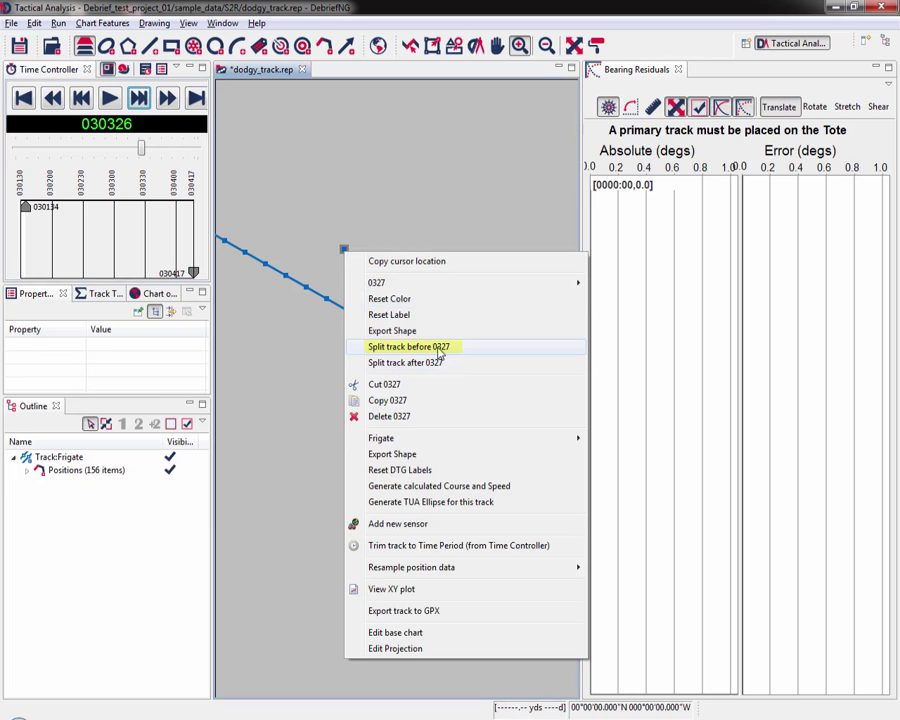
left_click(438, 349)
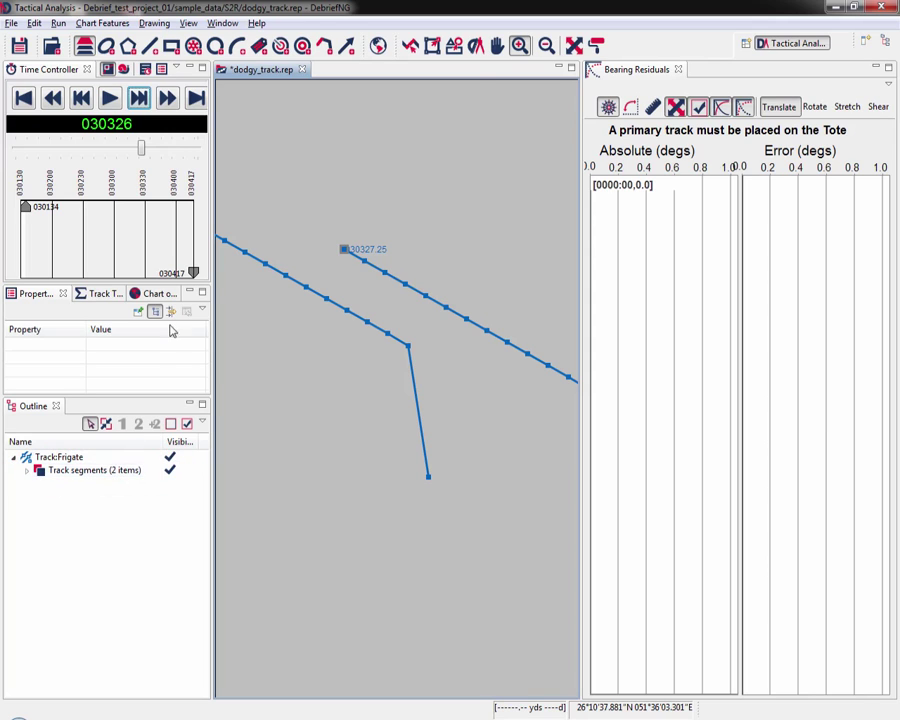
- Drag the 030327.25 segment toward the upper leg, zooming in on the junction between moves
left_click(410, 46)
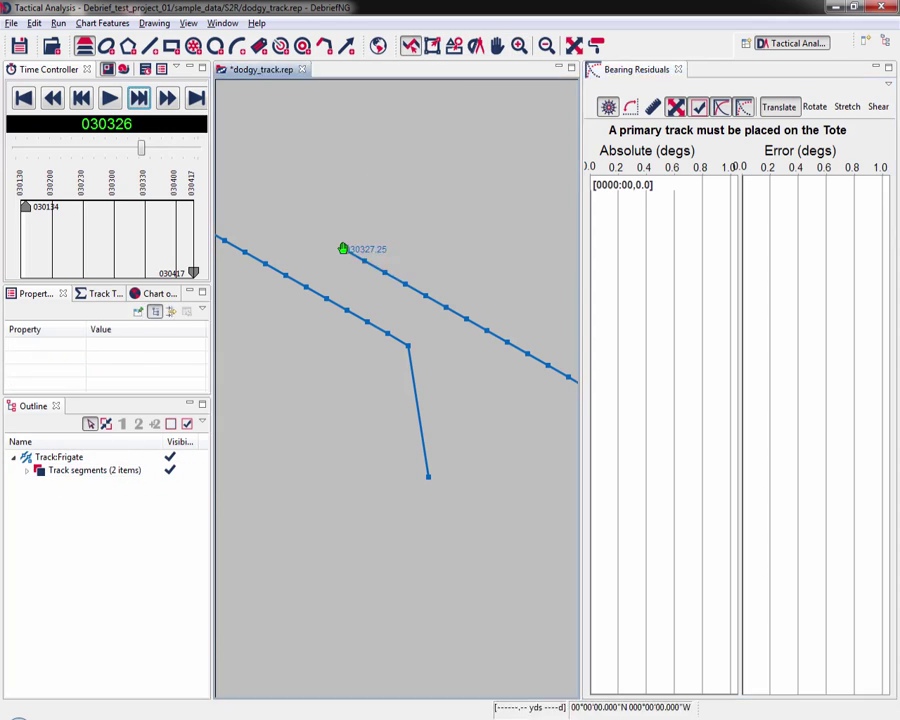
left_click_drag(343, 248, 432, 484)
left_click(519, 45)
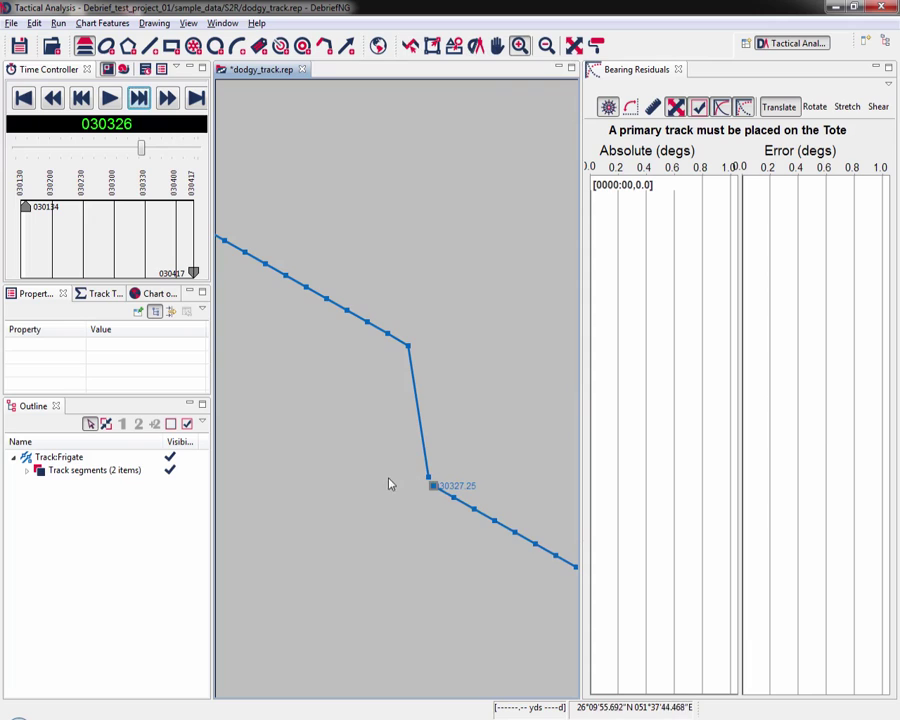
left_click(461, 520)
left_click_drag(388, 265, 526, 428)
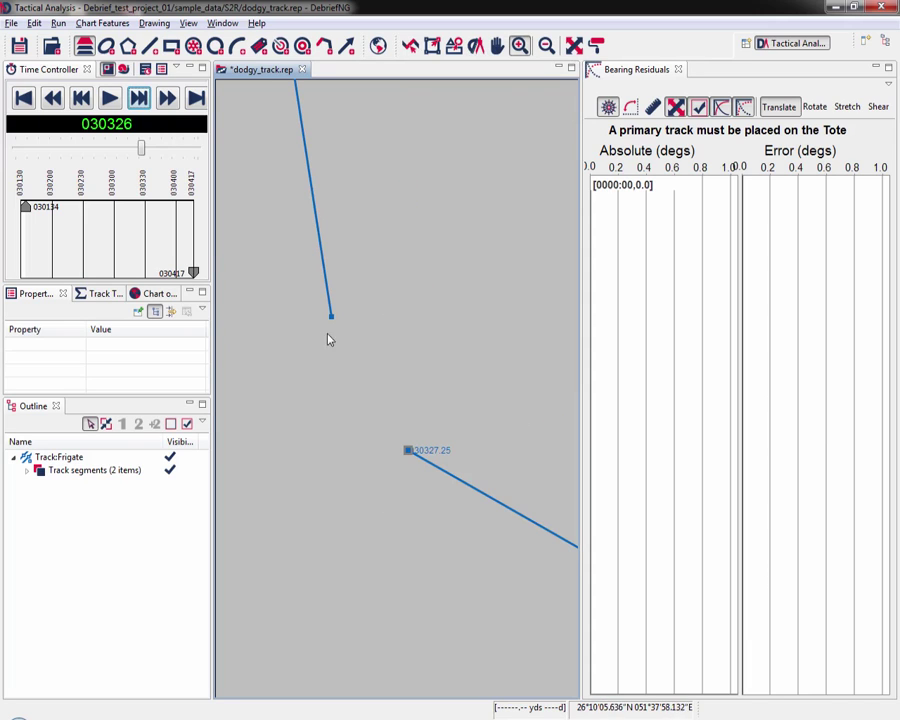
left_click_drag(290, 272, 468, 482)
left_click(410, 45)
mouse_move(459, 533)
left_mouse_down()
mouse_move(314, 300)
mouse_move(298, 258)
mouse_move(333, 303)
left_mouse_up()
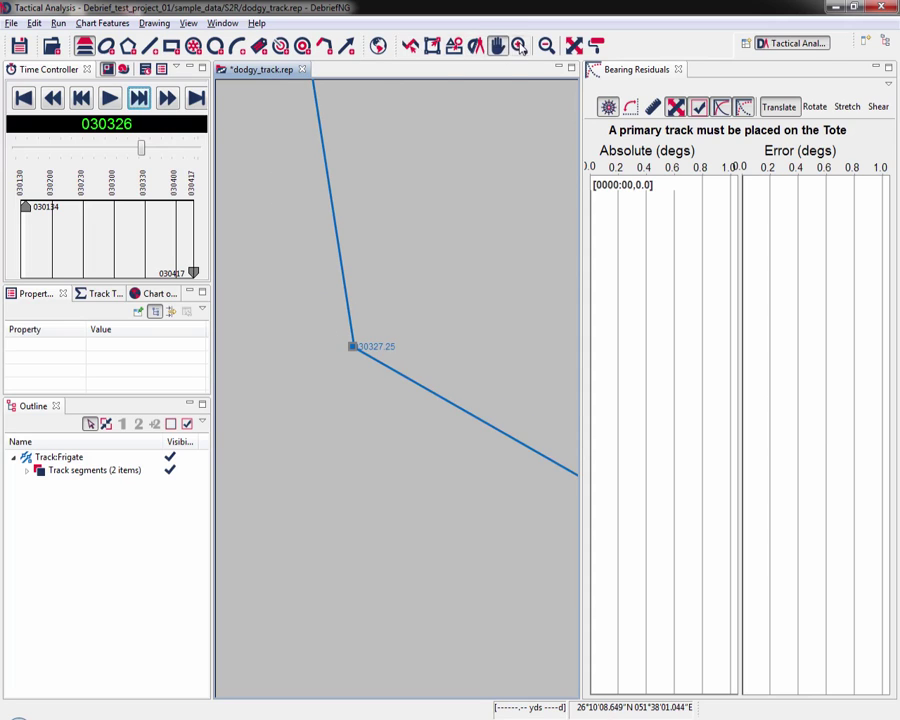
- Zoom closer on the two leg ends and set the 030327.25 start onto the upper leg's end
left_click(519, 45)
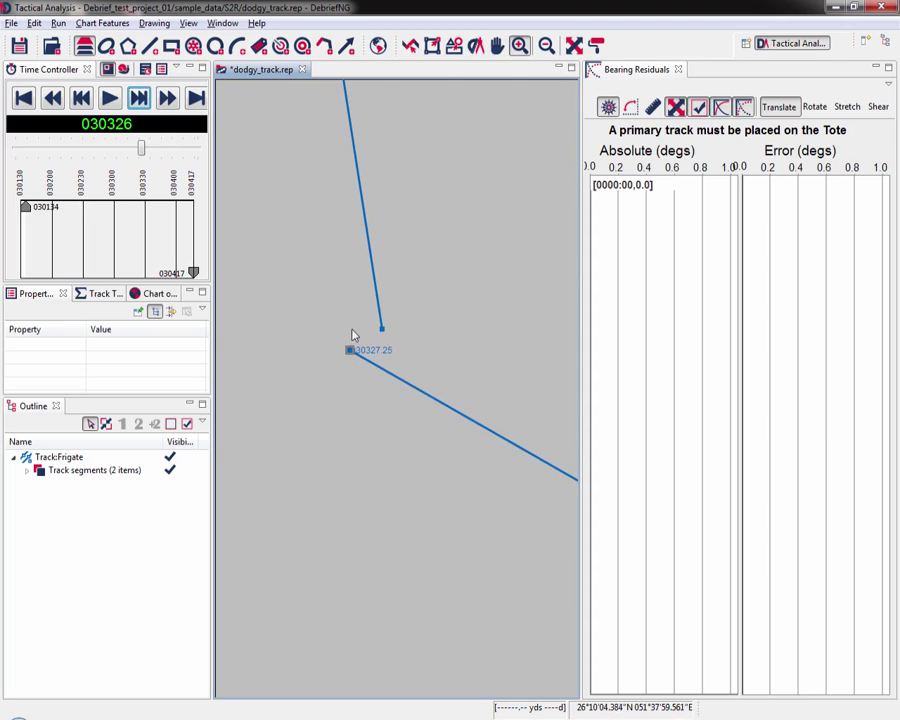
left_click_drag(425, 398, 240, 333)
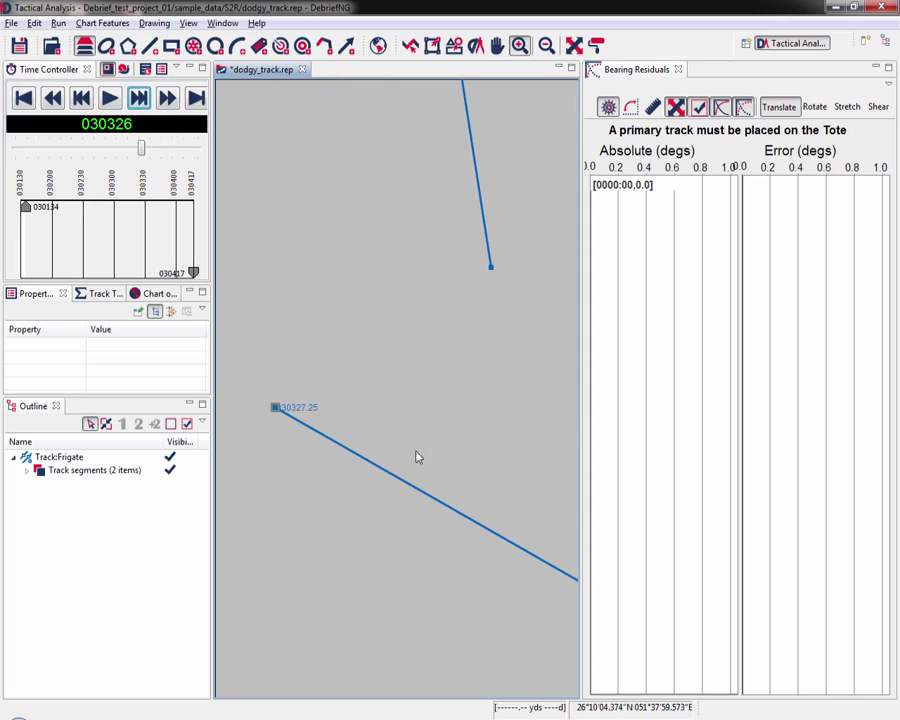
left_click(410, 45)
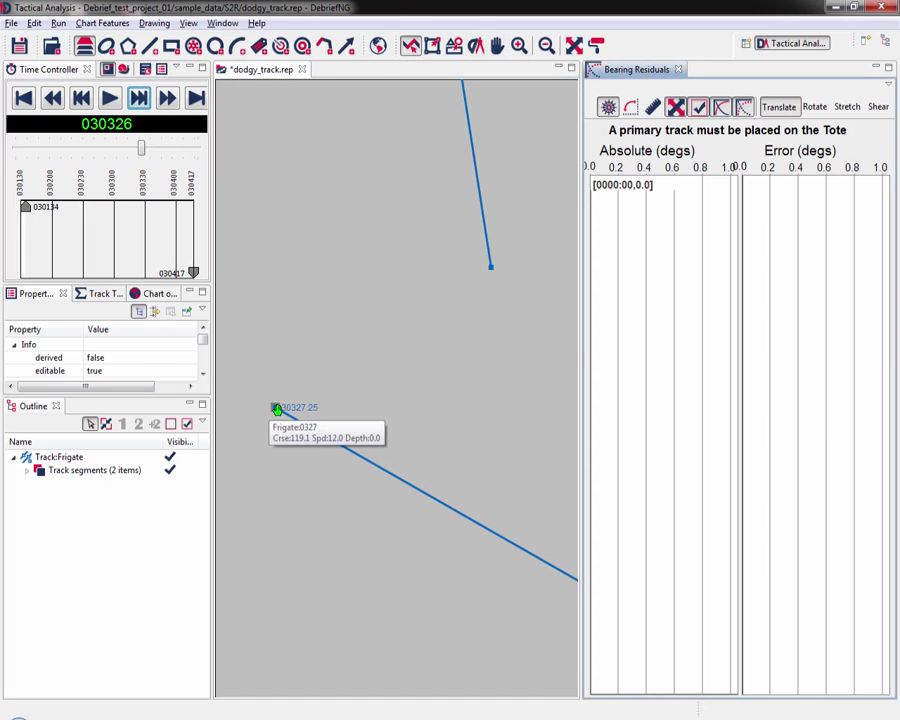
left_click_drag(491, 267, 510, 290)
left_click_drag(424, 338, 500, 418)
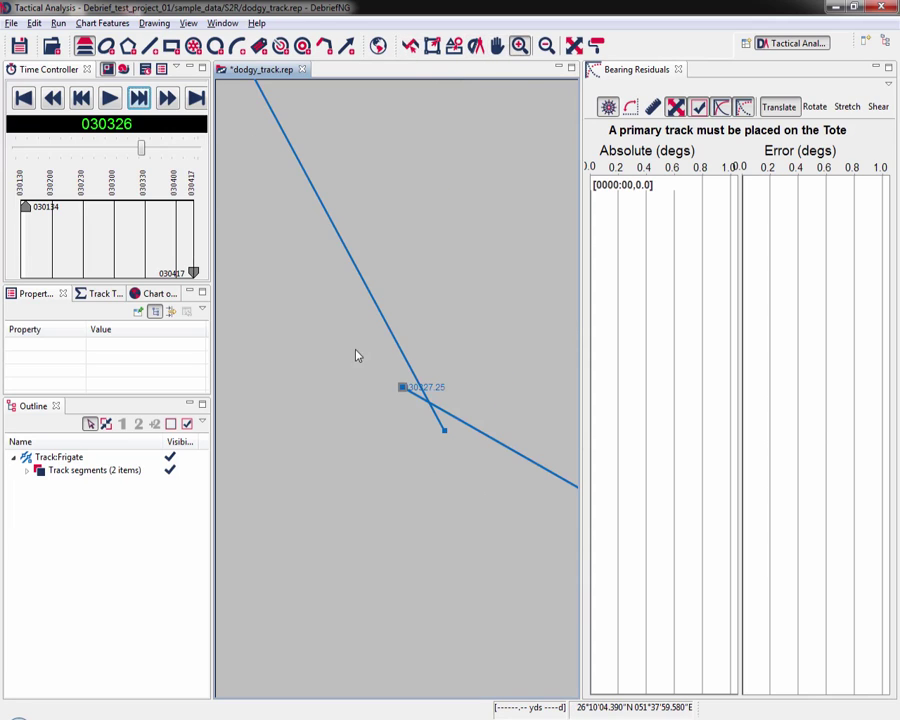
left_click_drag(355, 357, 465, 475)
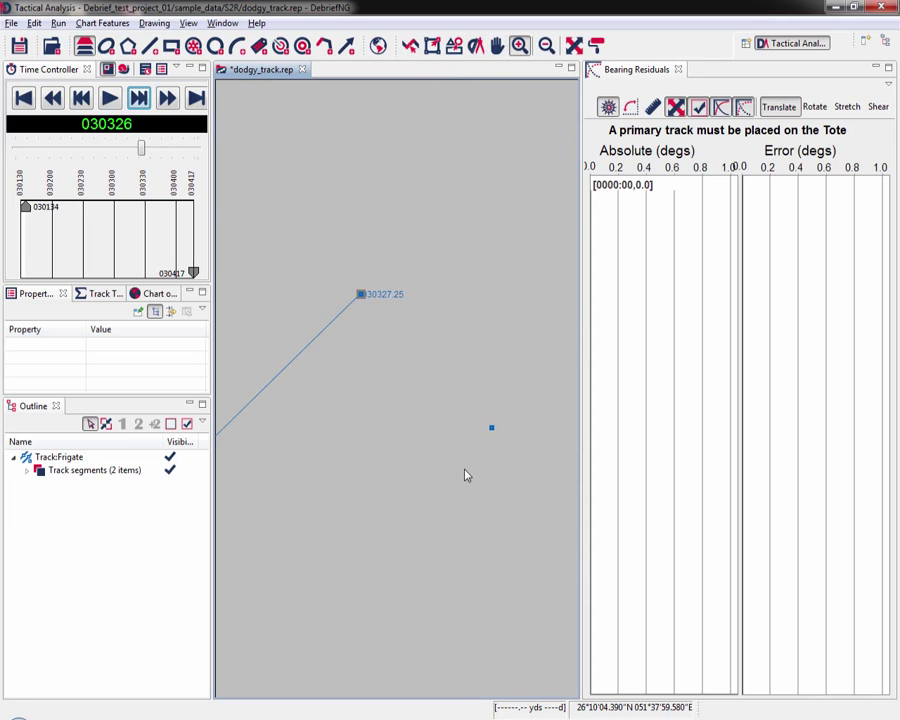
left_click(410, 45)
left_click_drag(363, 292, 489, 430)
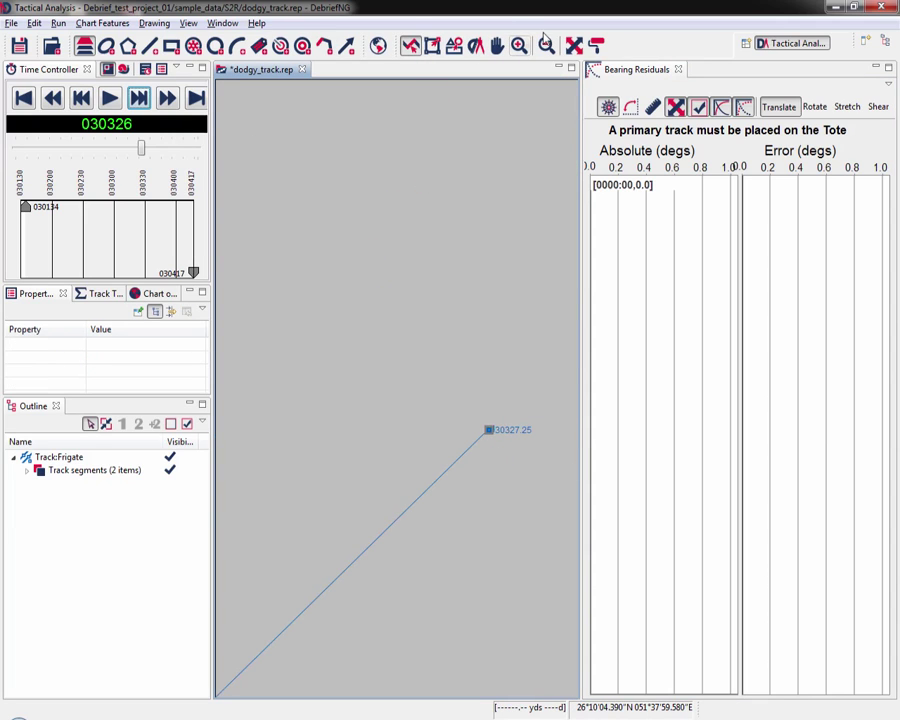
- Zoom in on the 030327.25 junction and merge the Frigate's two track segments into one 156-position track
left_click(573, 47)
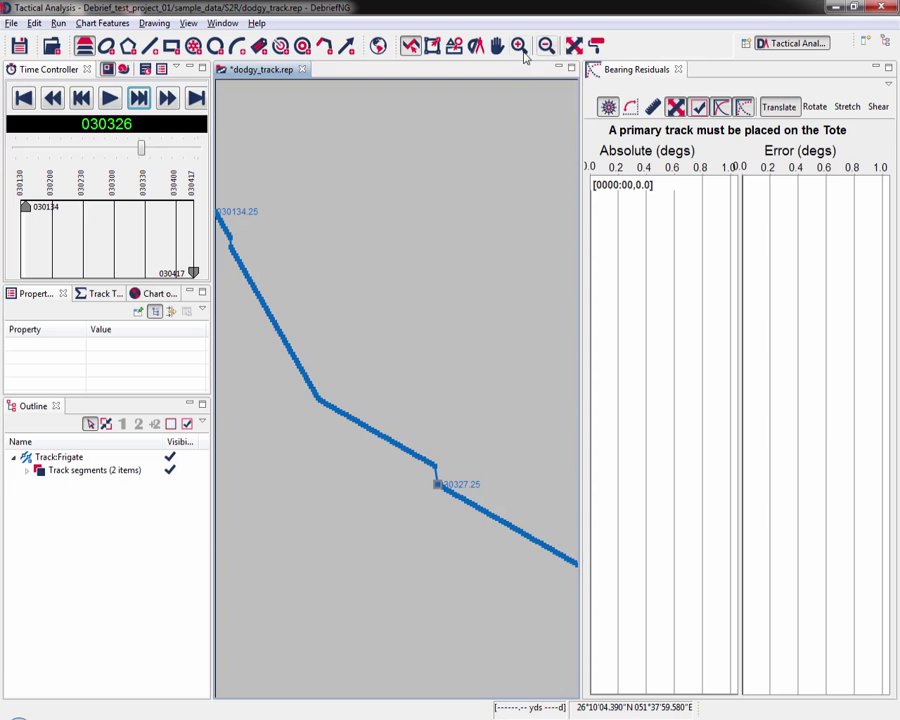
left_click(519, 45)
left_click_drag(412, 430, 460, 500)
left_click_drag(281, 257, 460, 556)
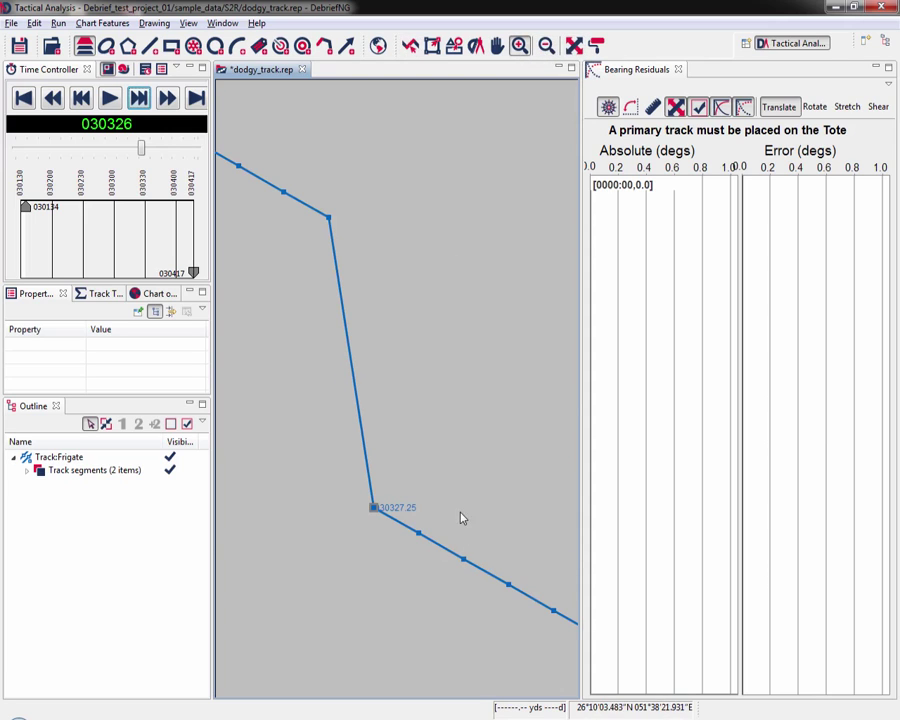
right_click(77, 472)
left_click(192, 536)
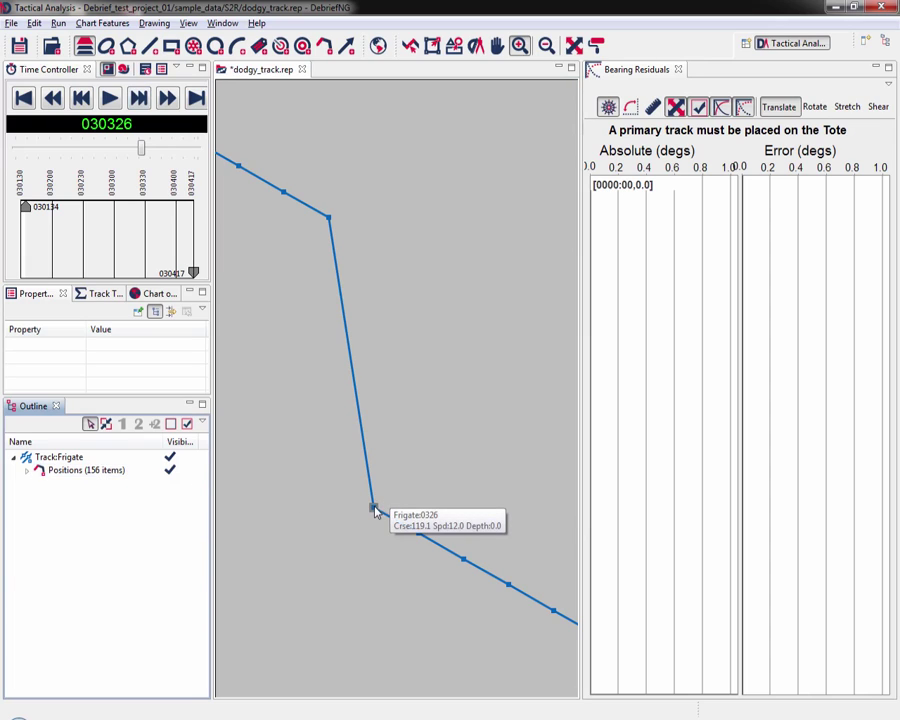
mouse_move(374, 511)
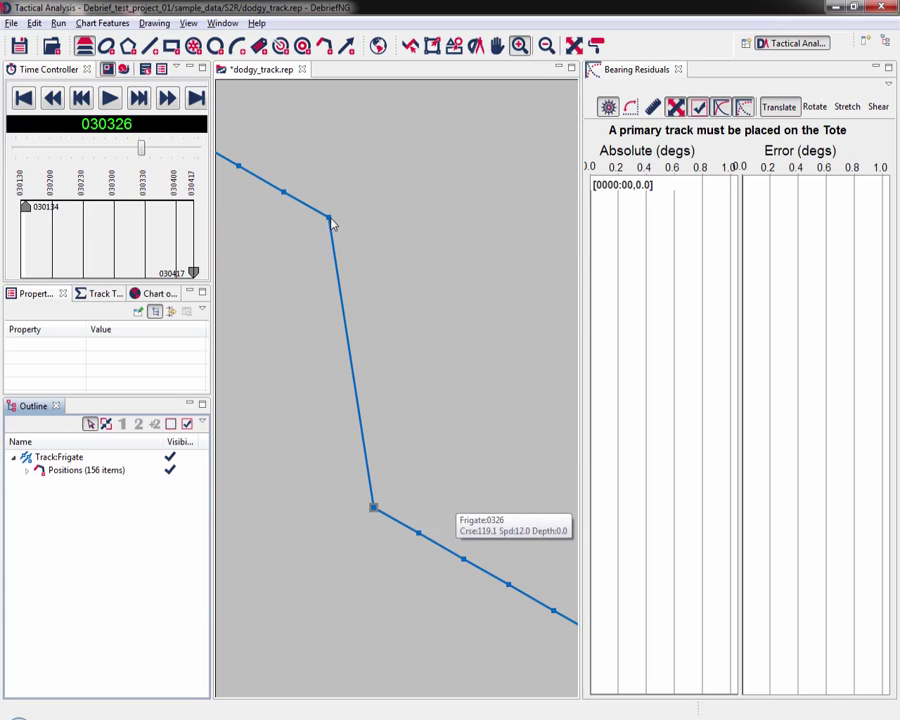
- Split the Frigate track before point 0326 and drag the lower segment up toward the upper one
right_click(372, 505)
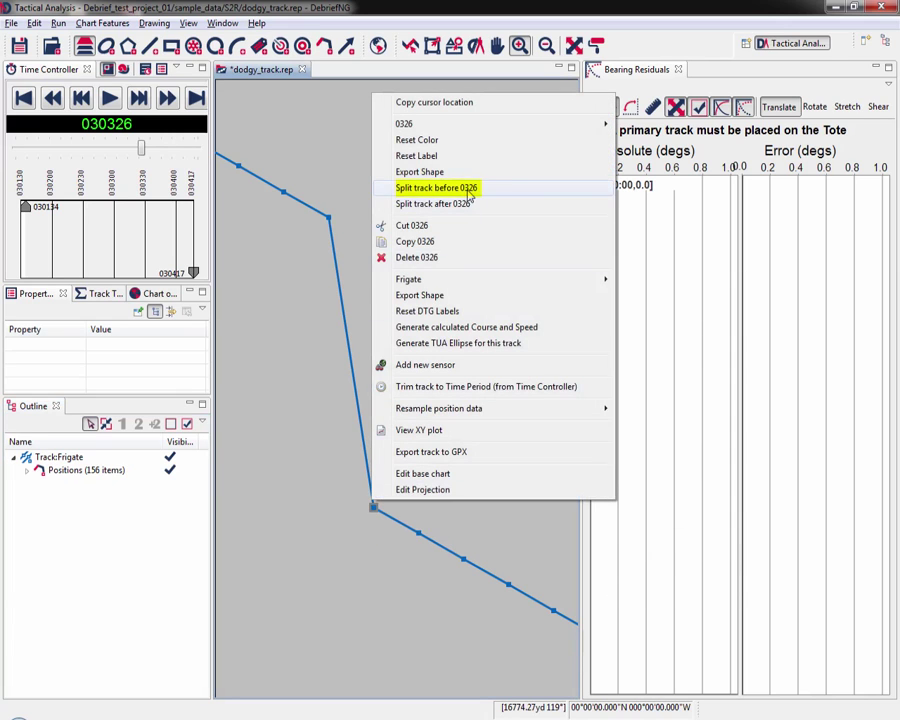
left_click(468, 190)
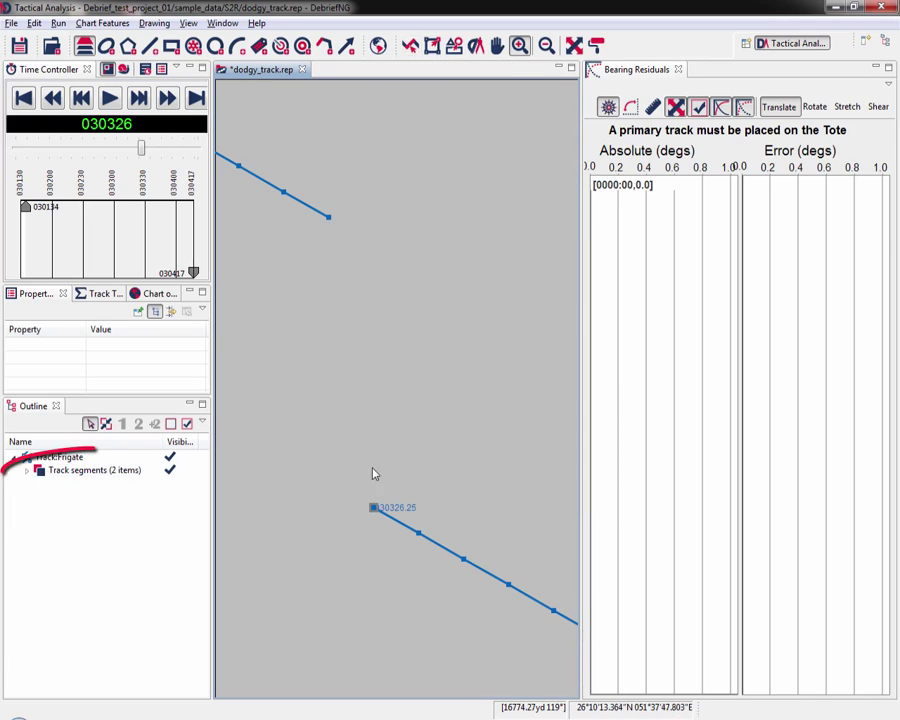
left_click(411, 46)
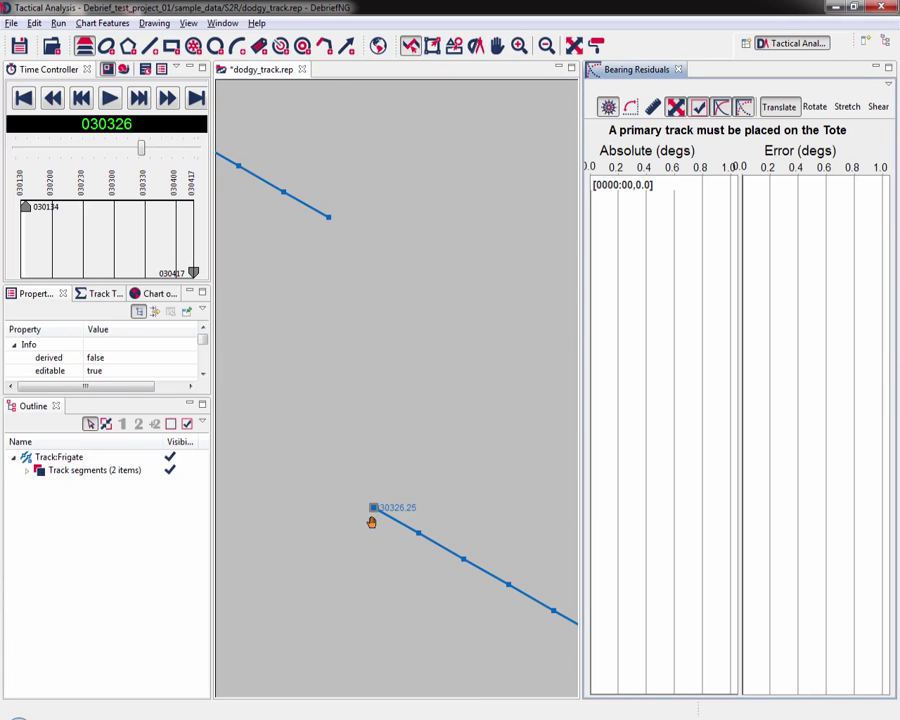
left_click_drag(371, 515, 335, 225)
- Zoom in on point 030326.25, join the lower segment's start to the upper segment's end, then undo
left_click(519, 45)
left_click_drag(304, 192, 355, 249)
left_click(416, 393)
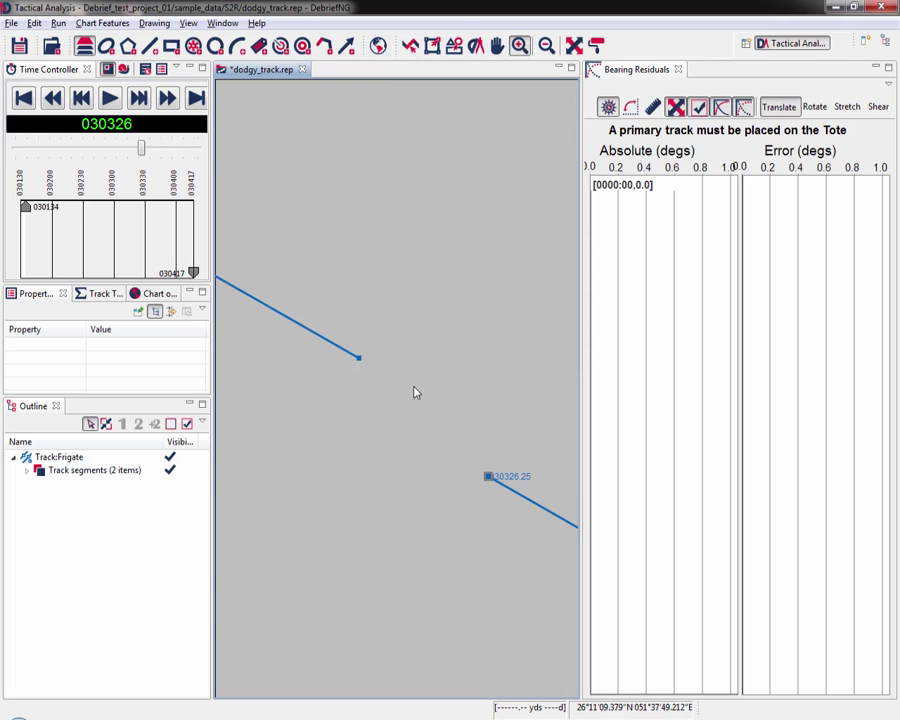
left_click(413, 47)
left_click_drag(425, 410, 358, 358)
left_click(519, 45)
key("ctrl+z")
key("ctrl+z")
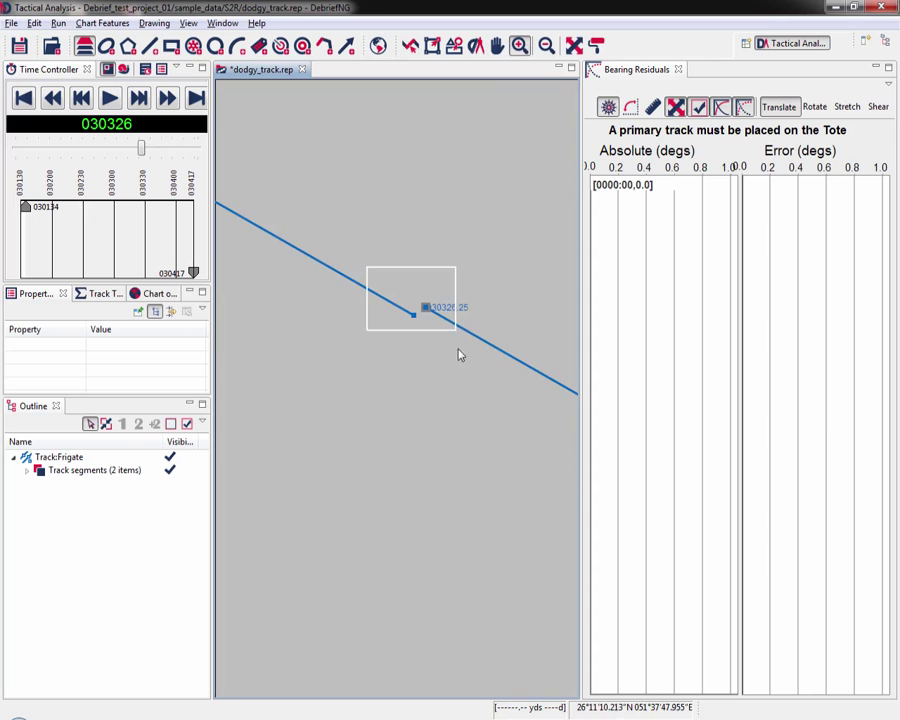
- Rejoin the second segment's start to the first segment's end, zoom on the gap, and undo a stray shift
left_click_drag(355, 366, 487, 503)
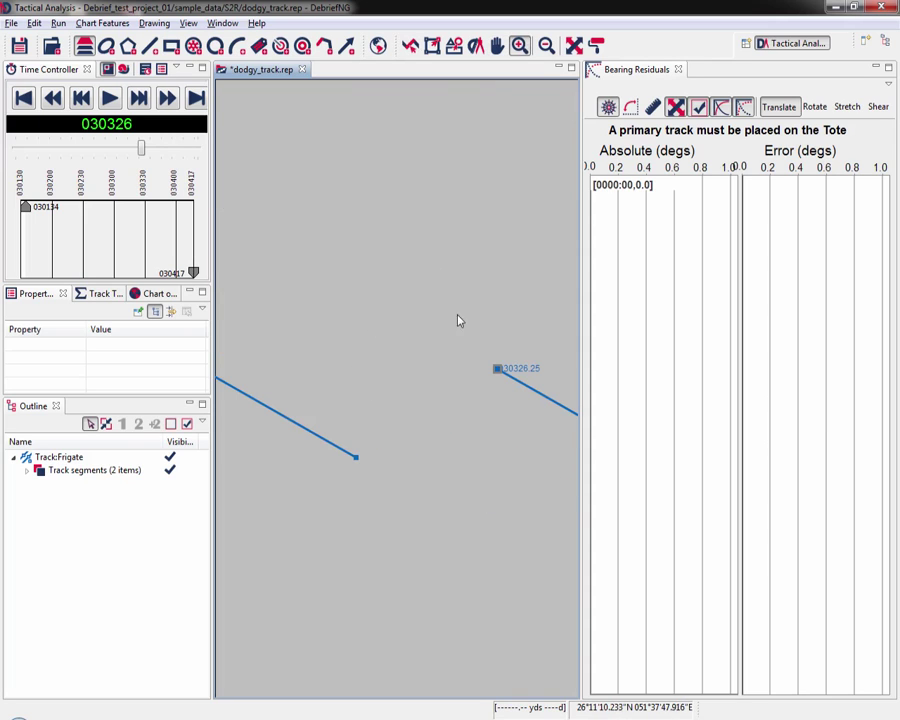
left_click(411, 46)
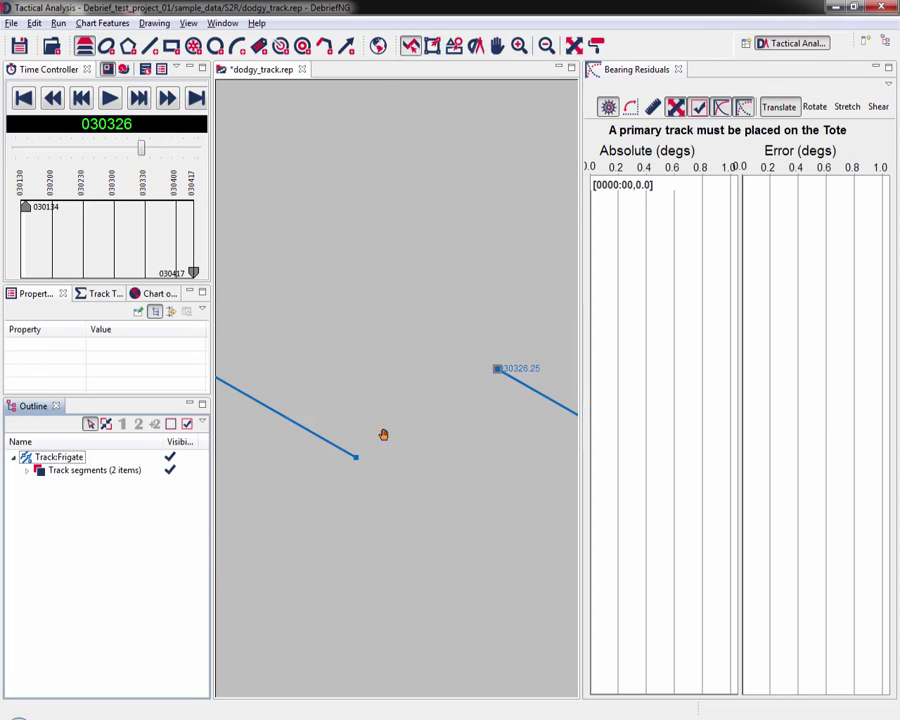
left_click_drag(494, 368, 354, 458)
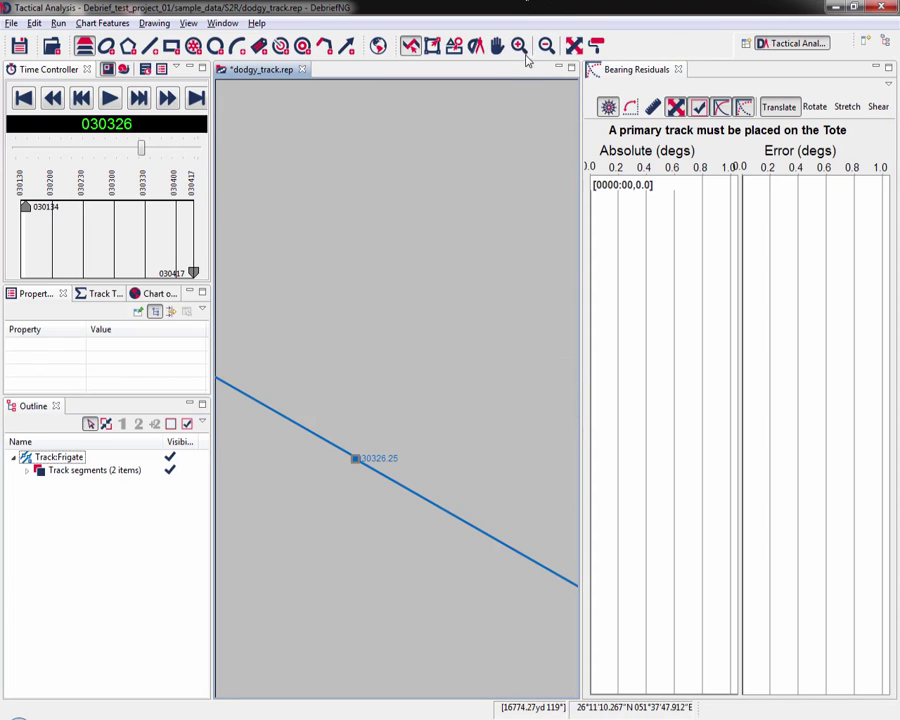
left_click(520, 47)
left_click(351, 454)
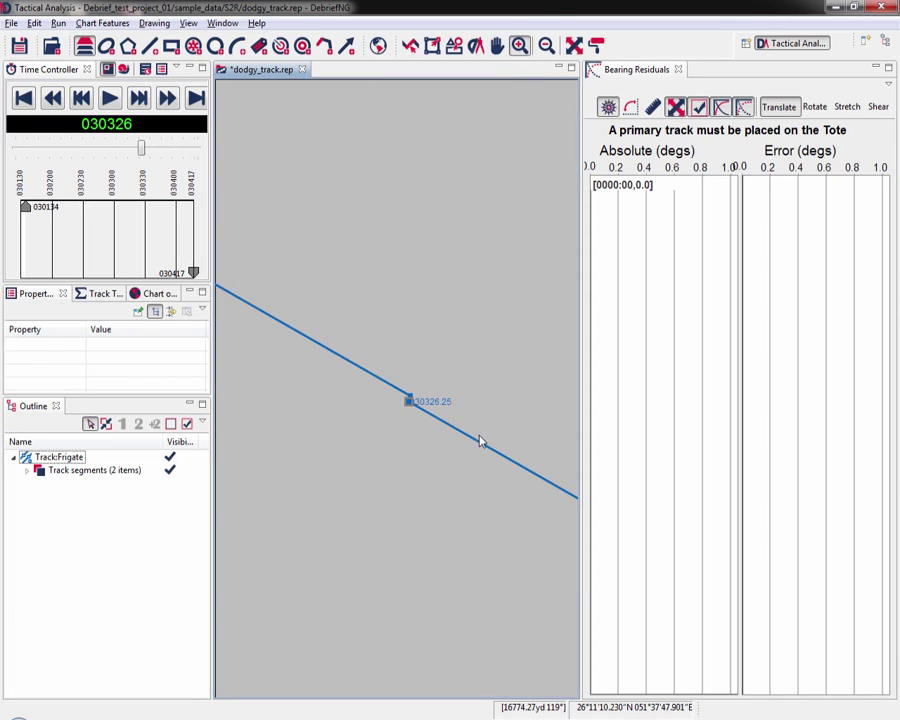
left_click(405, 400)
left_click(401, 404)
left_click(410, 378)
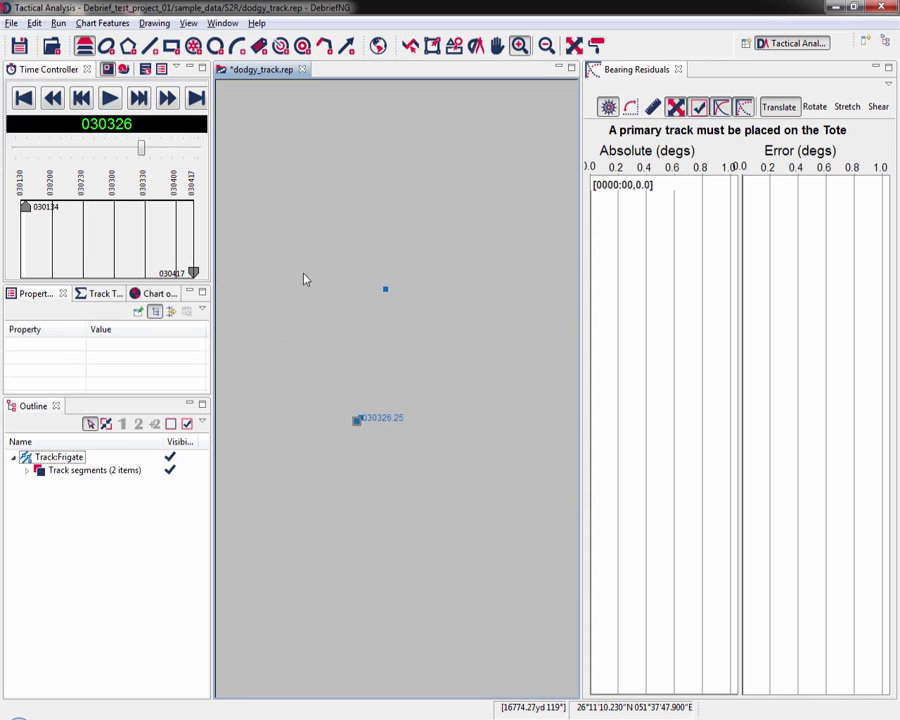
left_click(410, 47)
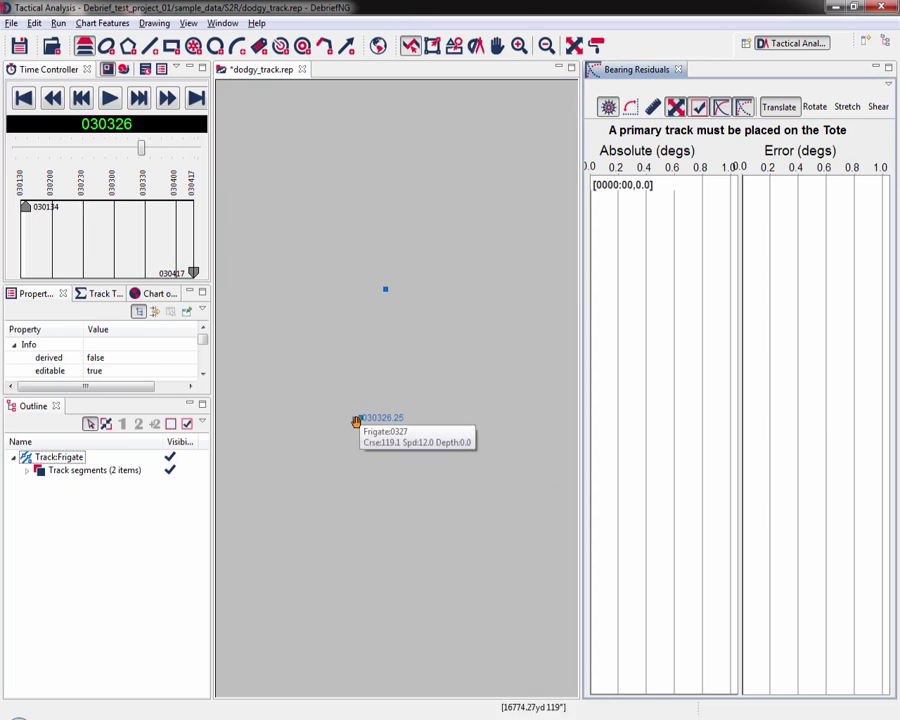
left_click_drag(381, 316, 402, 304)
key("ctrl+z")
- Redo the earlier segment drag with Ctrl+Y and Edit > Redo Drag
key("ctrl+y")
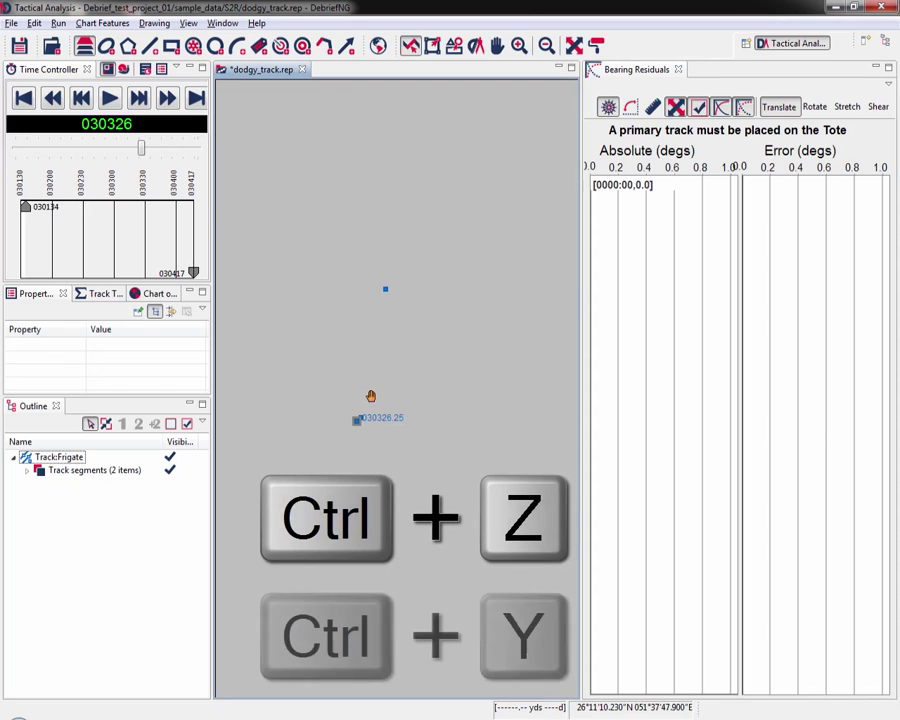
left_click(34, 23)
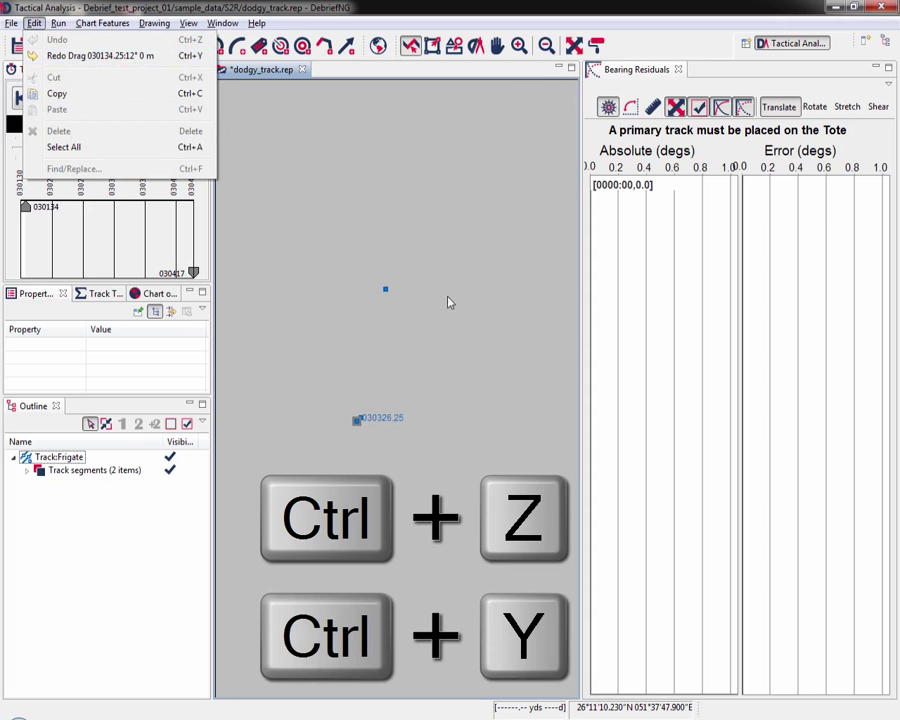
left_click(540, 62)
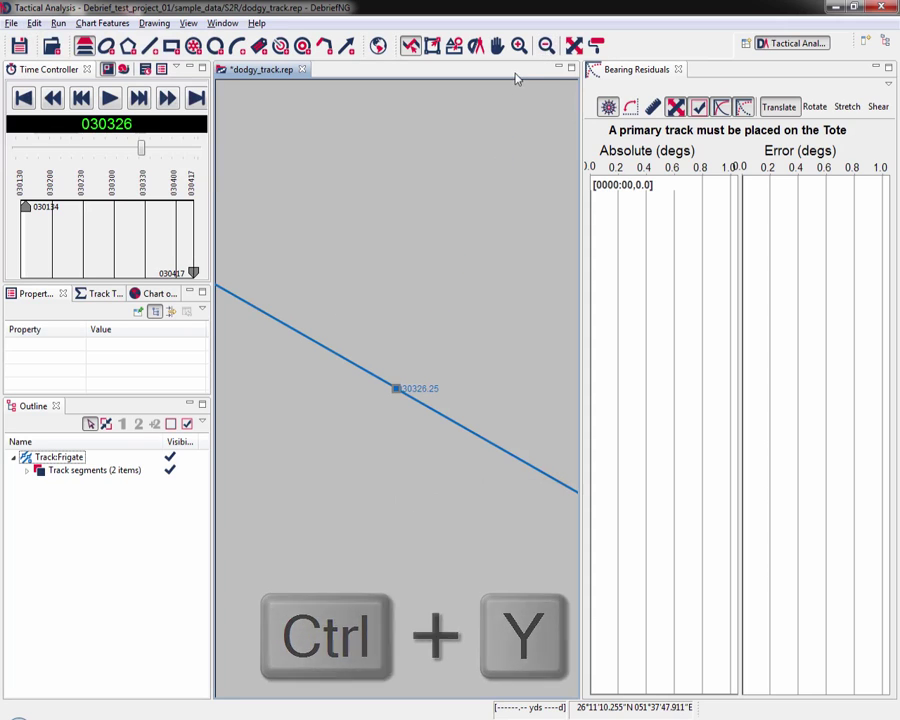
- Zoom in on the 030326.25 junction and undo an accidental upward move of that segment
left_click(519, 45)
mouse_move(430, 442)
left_mouse_down()
mouse_move(392, 328)
mouse_move(426, 430)
left_mouse_up()
left_click(411, 46)
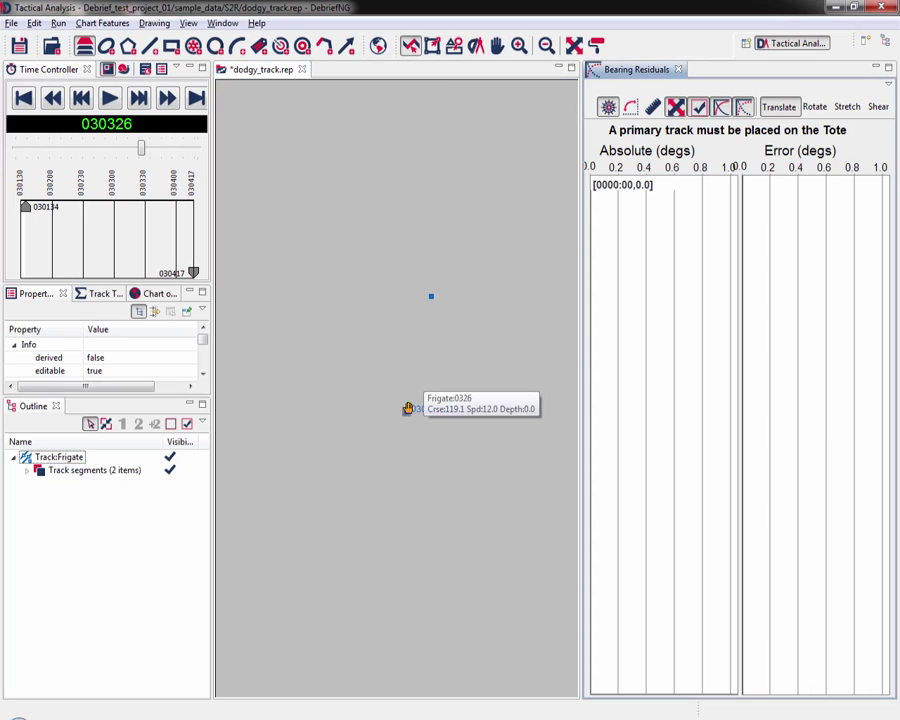
left_click_drag(408, 411, 430, 297)
key("ctrl+z")
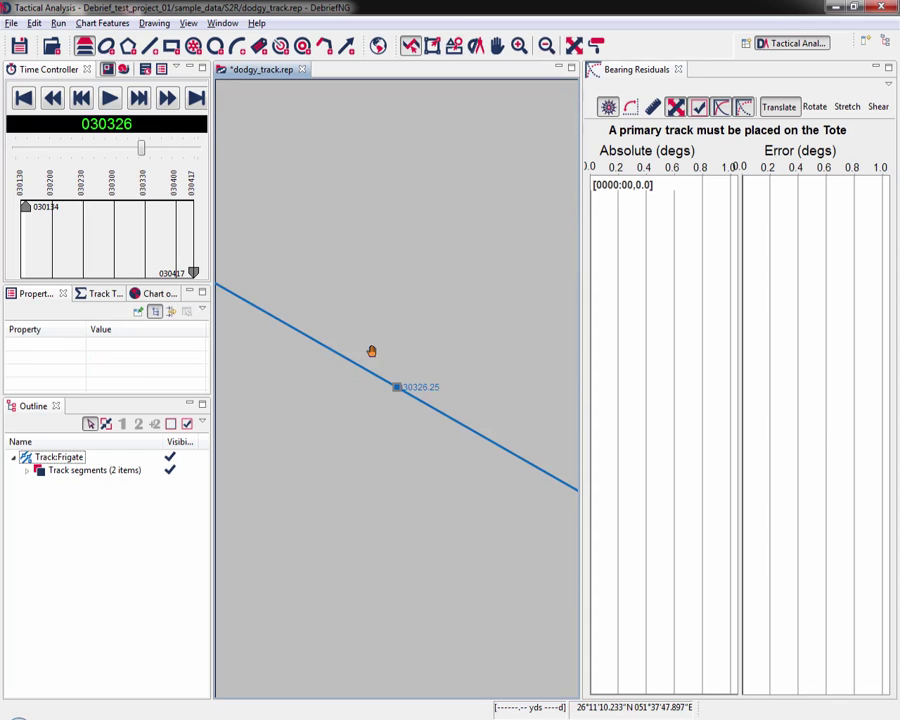
- Merge the Frigate's track segments into one 156-position track, close Bearing Residuals, and step time to 030140
left_click(88, 471)
right_click(88, 472)
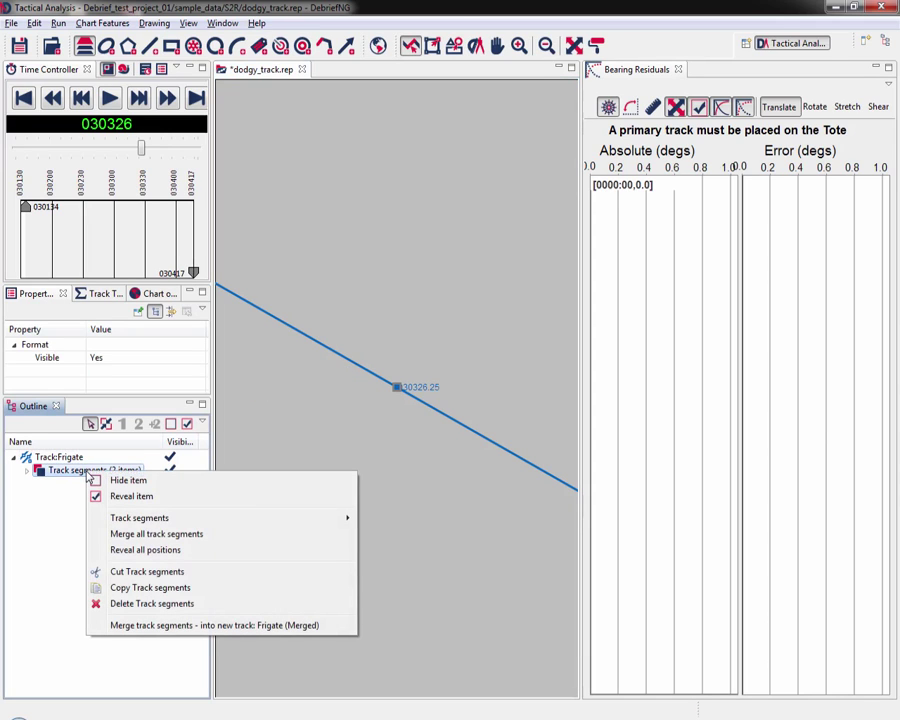
left_click(173, 539)
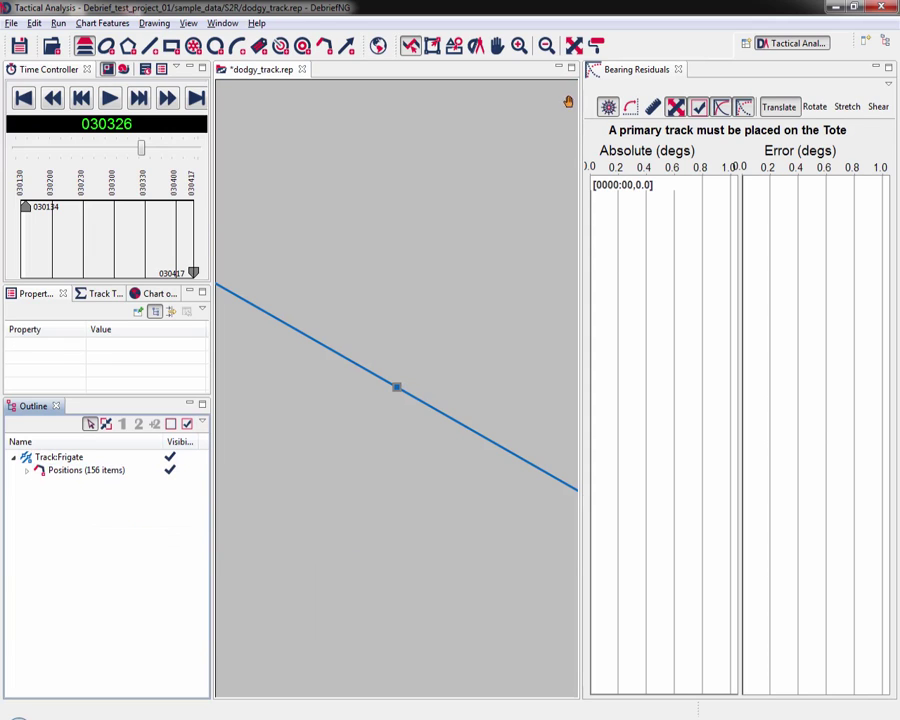
left_click(678, 70)
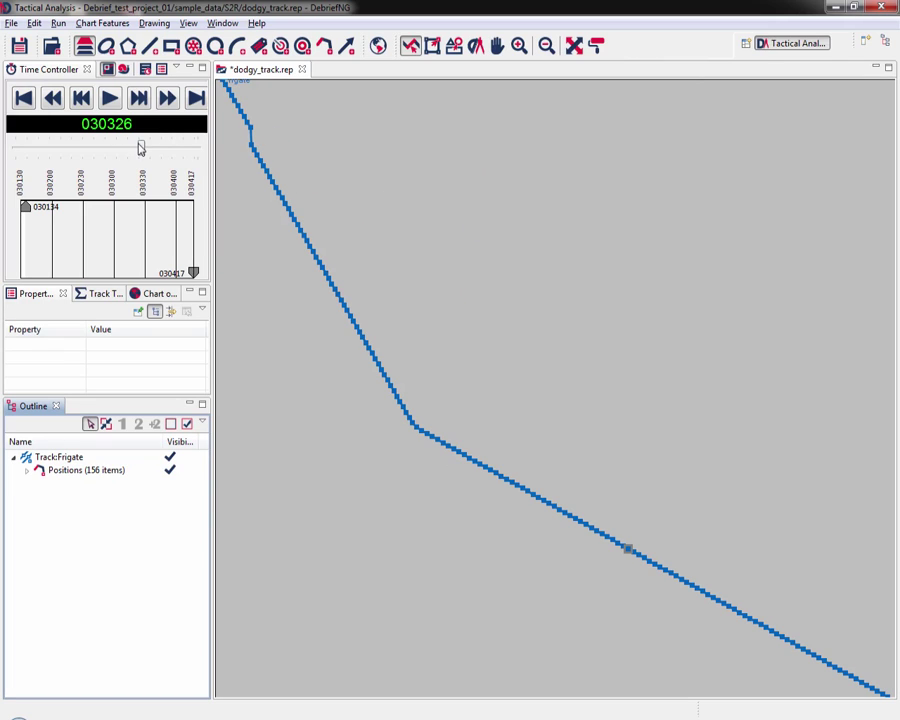
mouse_move(141, 149)
left_mouse_down()
mouse_move(168, 149)
mouse_move(22, 148)
left_mouse_up()
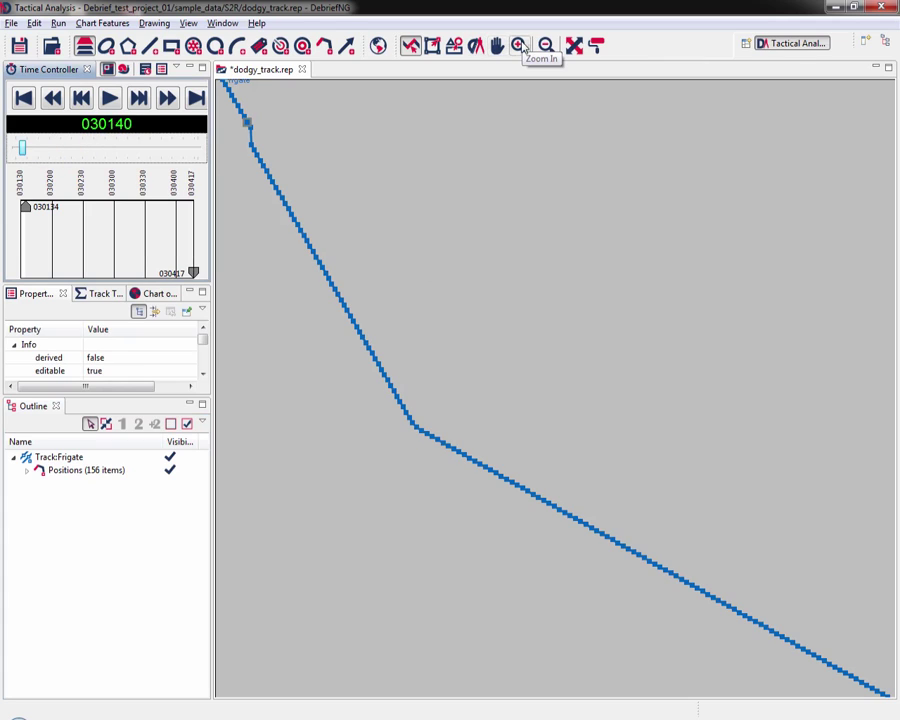
- Zoom in on the Frigate track's upper bend to inspect the gap between points 0143 and 0152
left_click(520, 47)
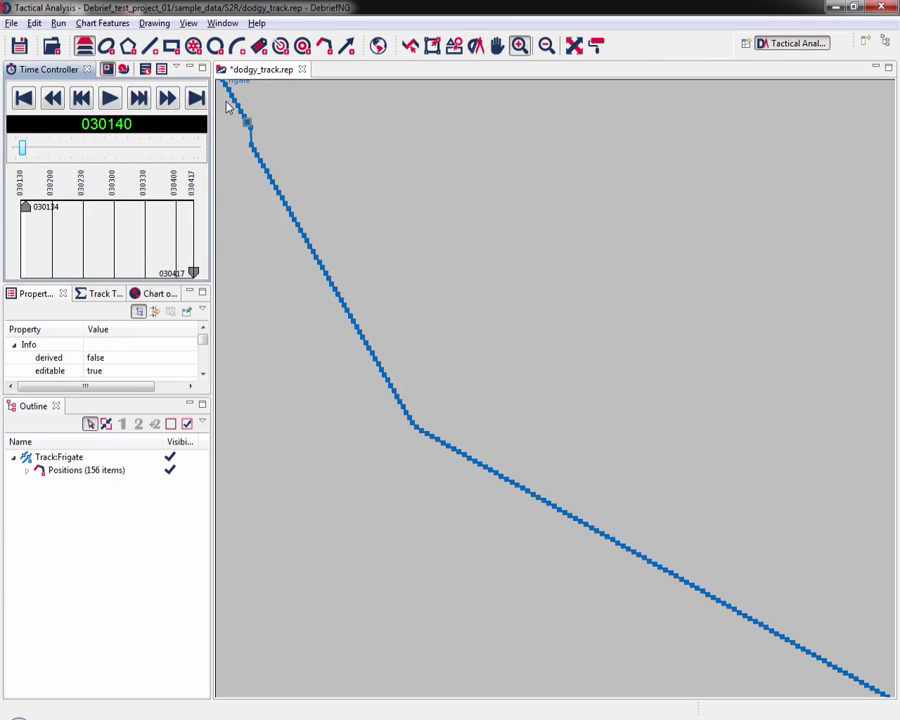
left_click_drag(228, 107, 291, 181)
left_click_drag(668, 502, 386, 217)
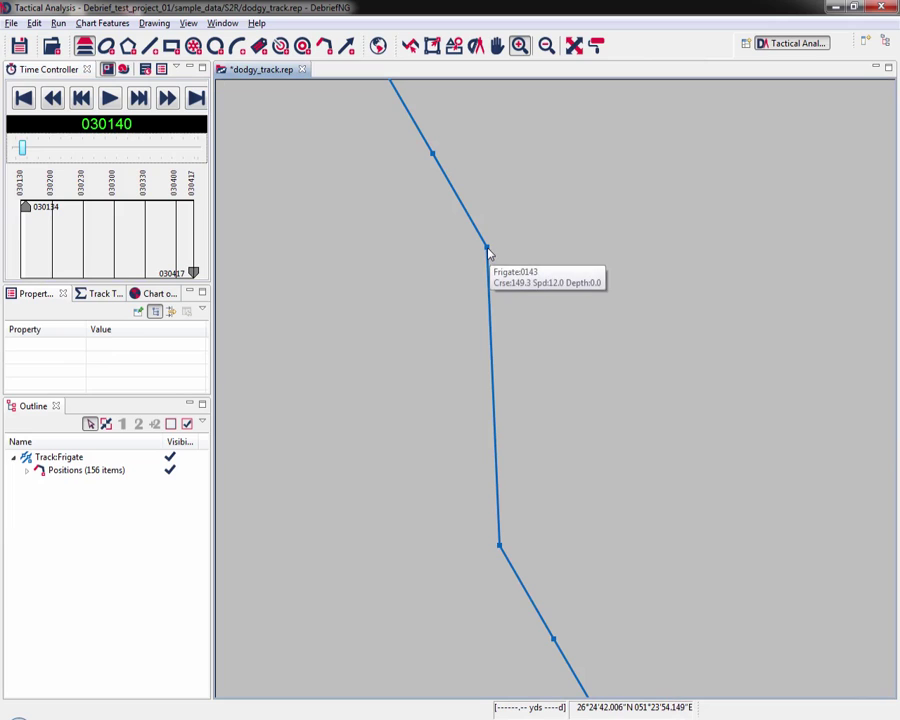
mouse_move(487, 249)
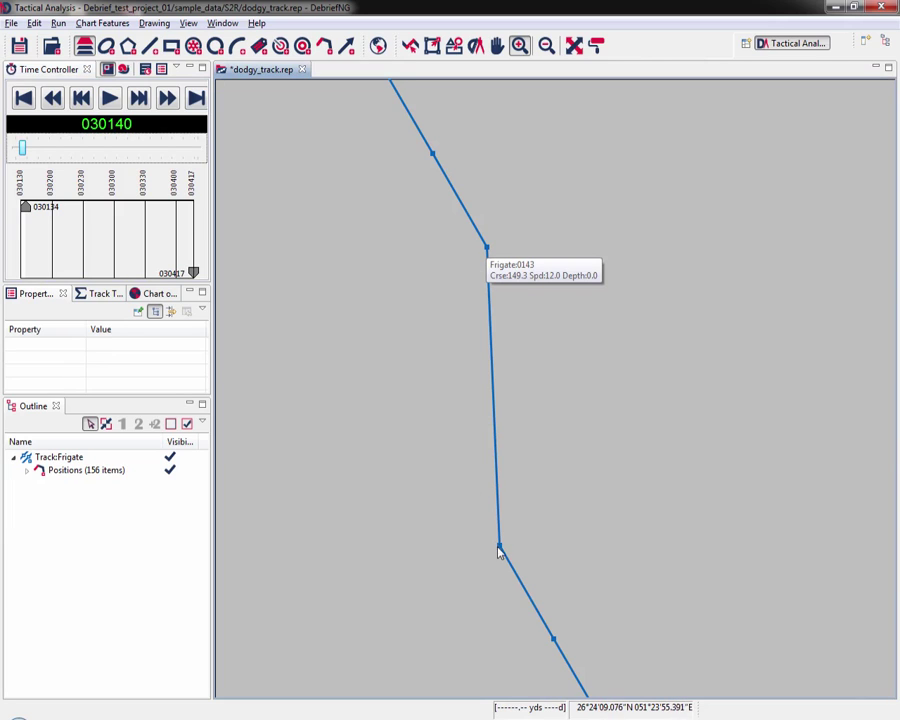
mouse_move(500, 550)
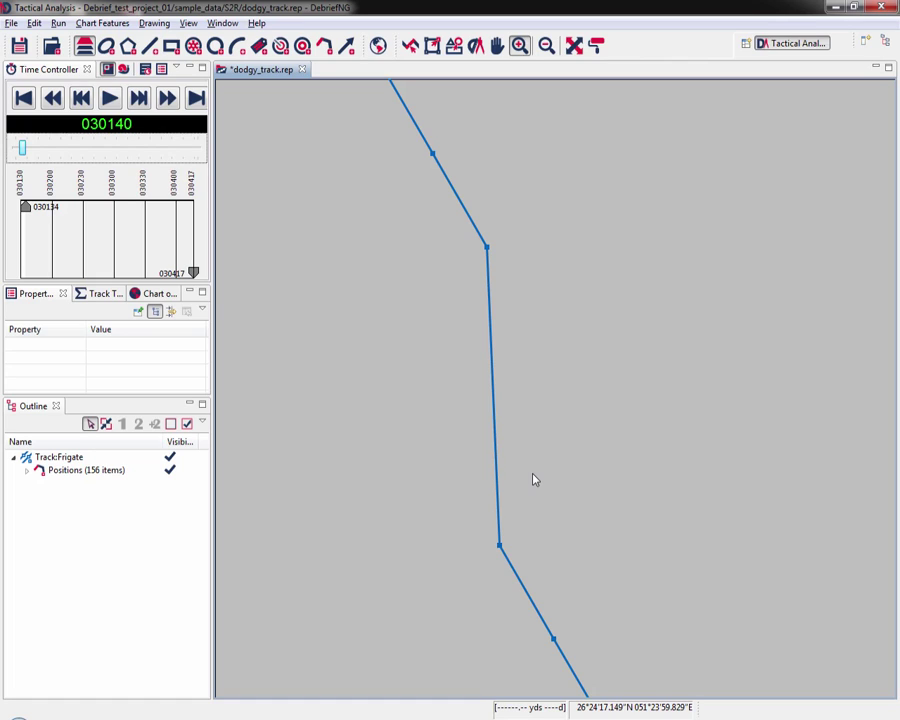
- Drag third_party_track.rep from the Navigator onto the chart, then zoom out to show both tracks
left_click(575, 47)
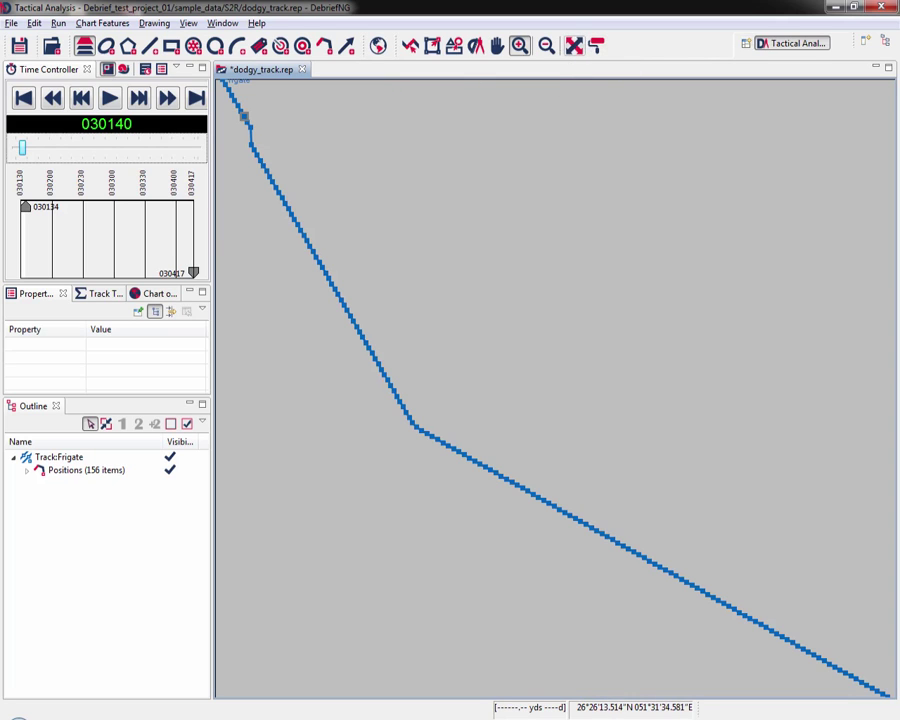
left_click(887, 43)
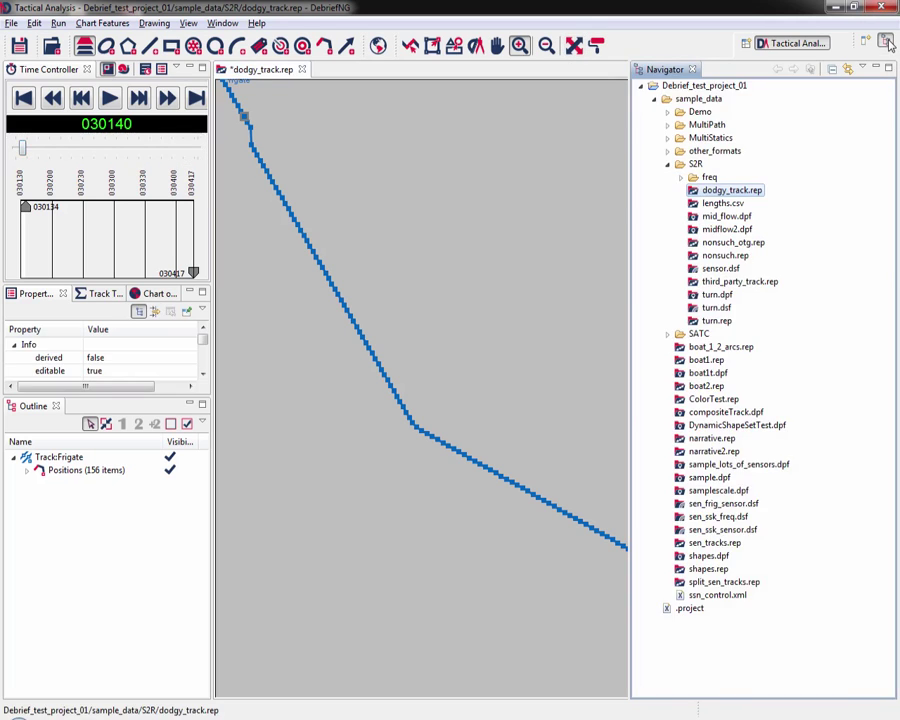
left_click(738, 283)
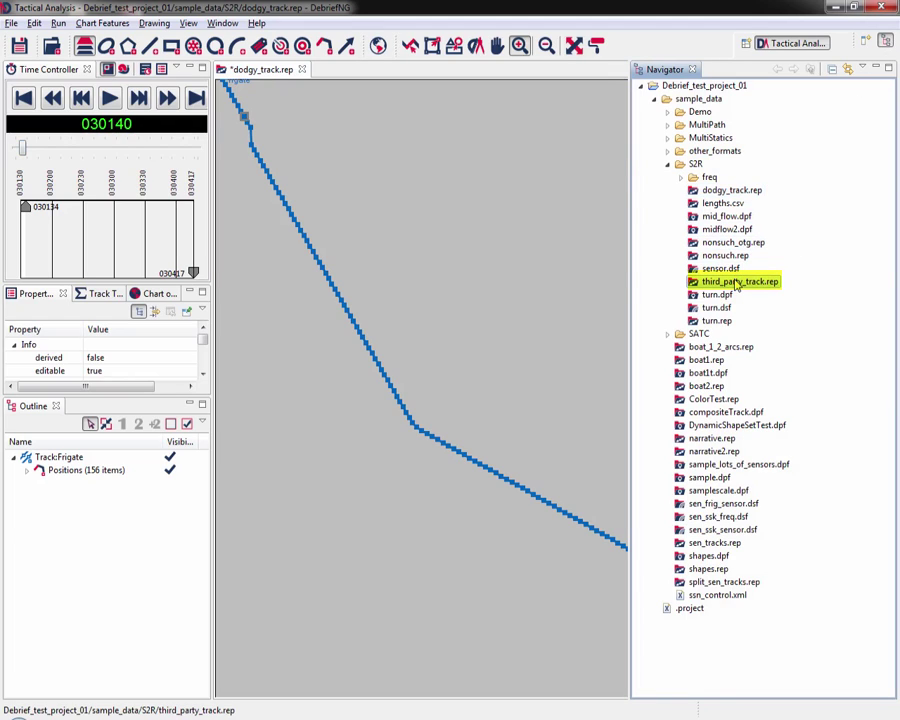
left_click_drag(712, 287, 424, 333)
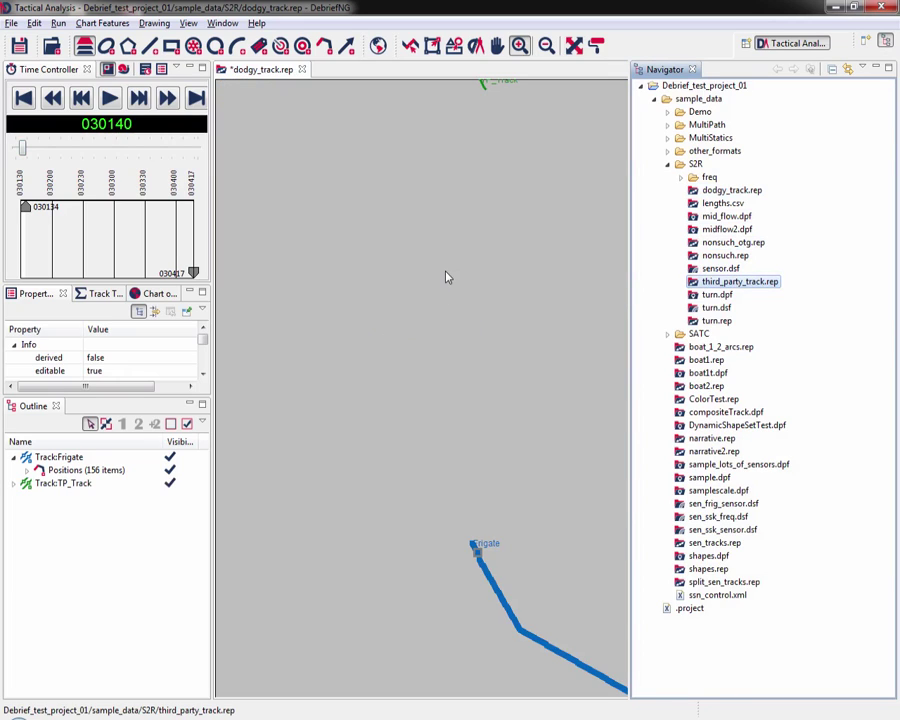
mouse_move(447, 277)
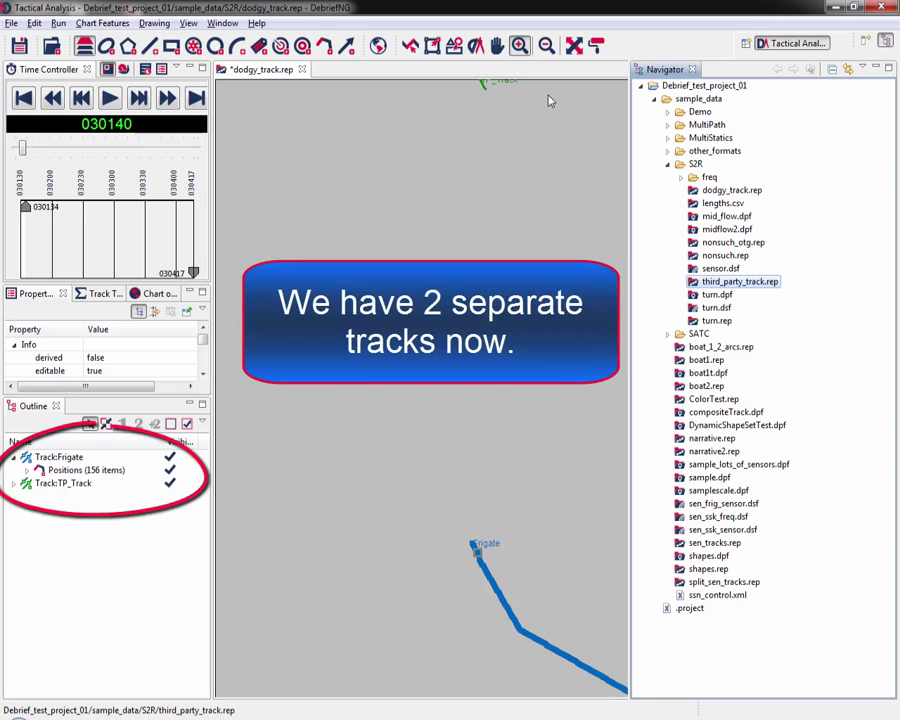
left_click(547, 48)
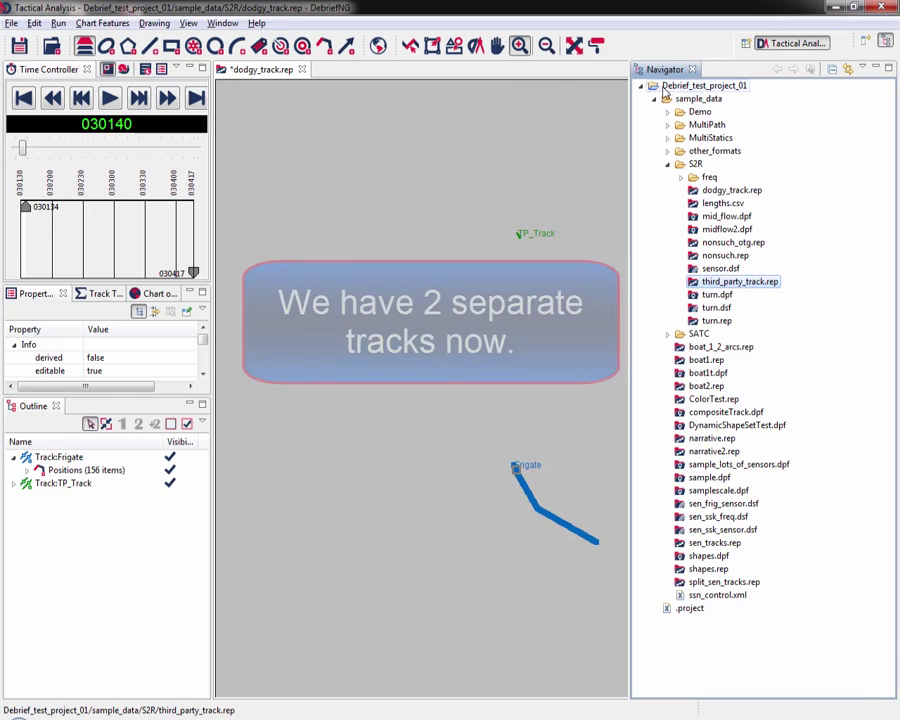
- Hide the Navigator and zoom in to frame both the blue Frigate track and green TP_Track
left_click(887, 44)
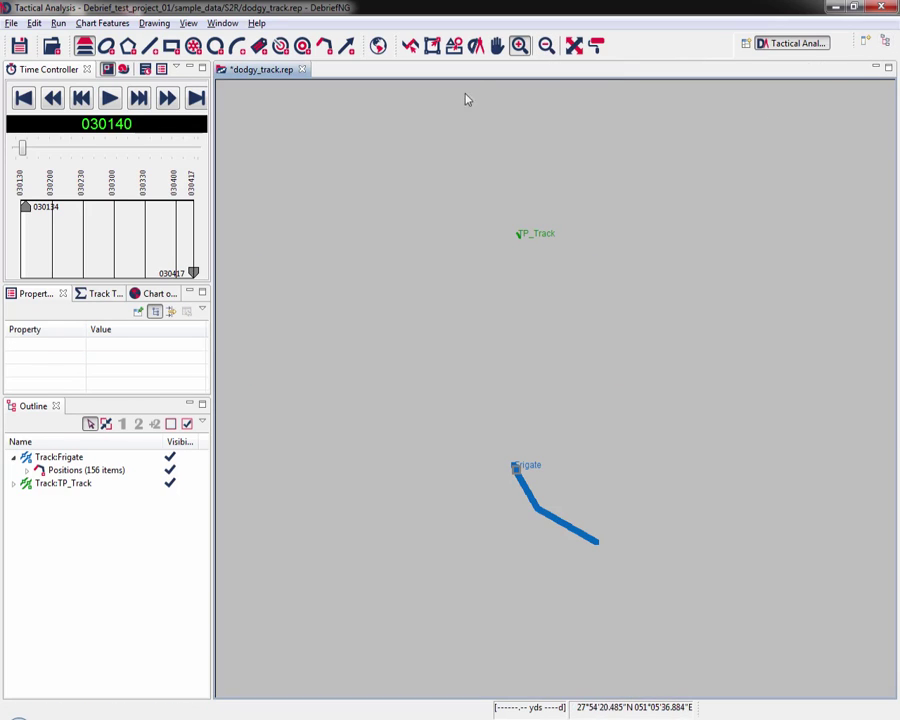
left_click(520, 48)
left_click_drag(420, 218, 658, 480)
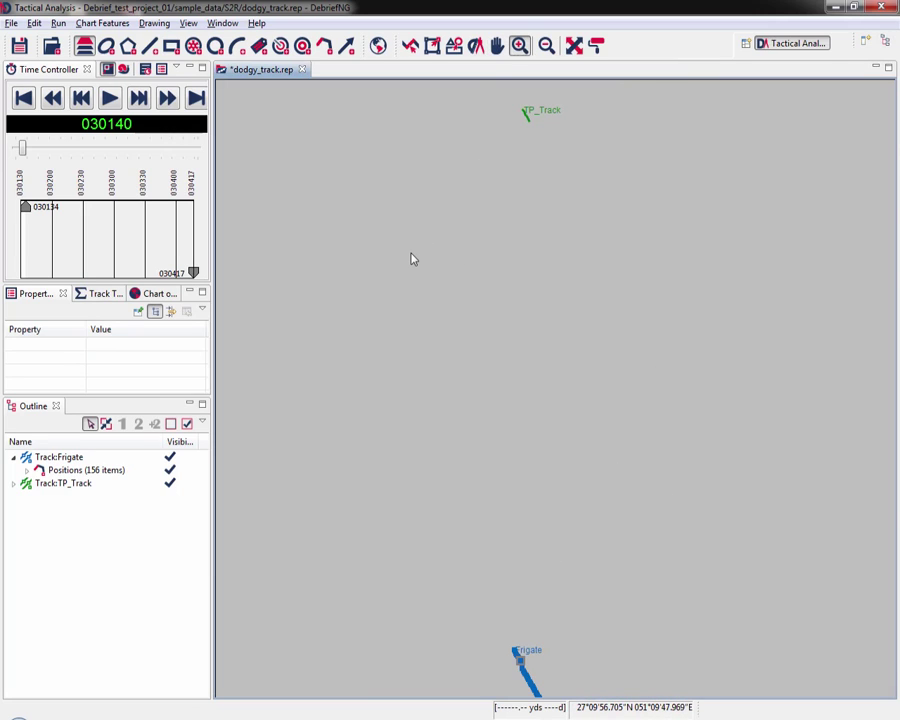
mouse_move(412, 193)
mouse_move(508, 246)
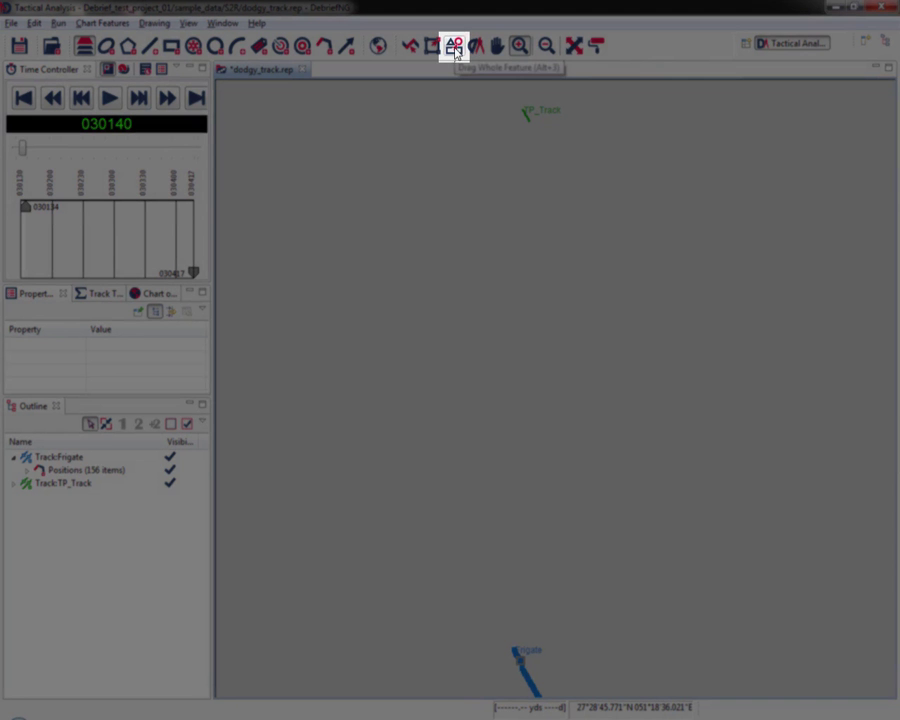
left_click(454, 46)
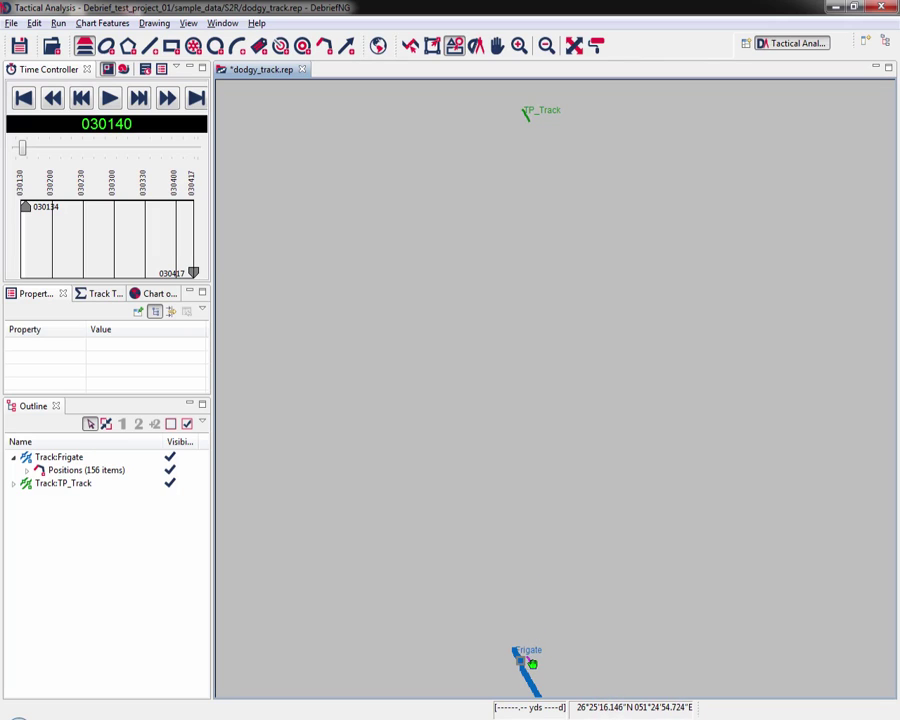
- Move TP_Track down beside the Frigate track and zoom in on the Frigate's jump
left_click_drag(528, 664, 550, 575)
left_click(573, 46)
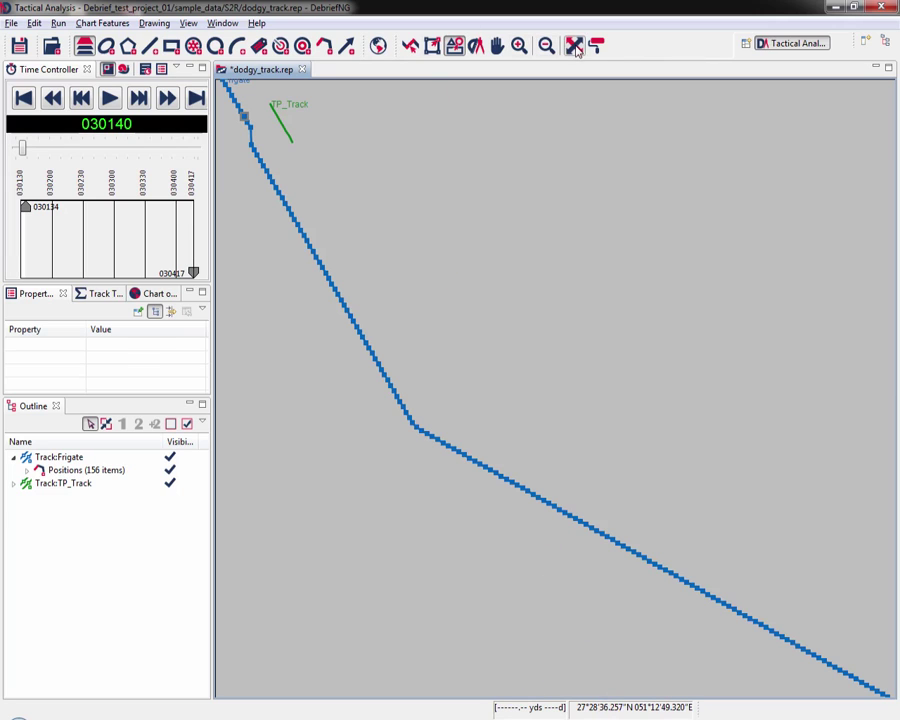
left_click(519, 45)
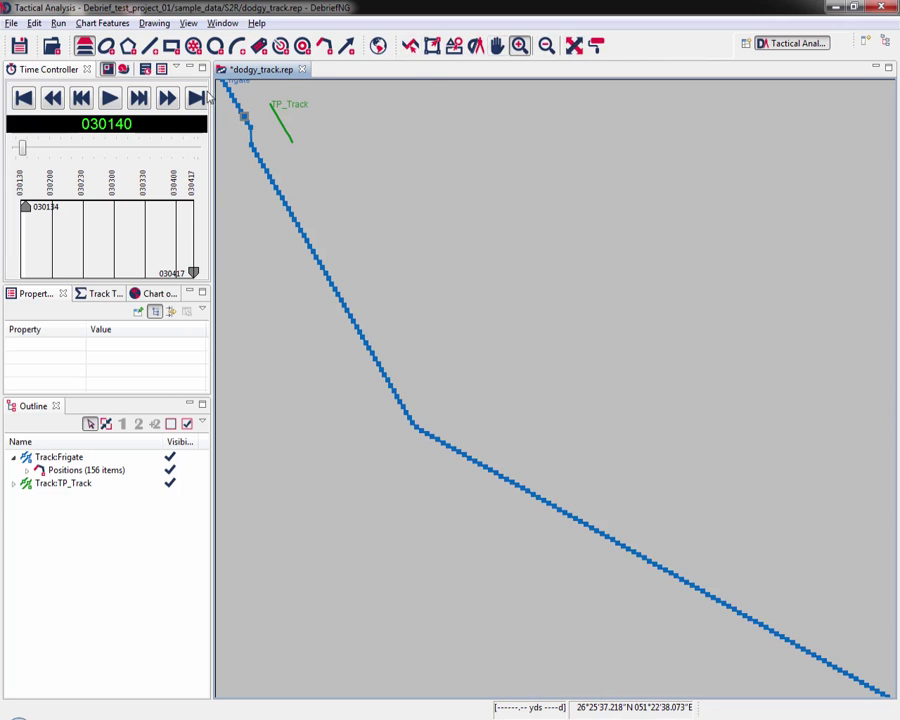
left_click_drag(217, 80, 328, 181)
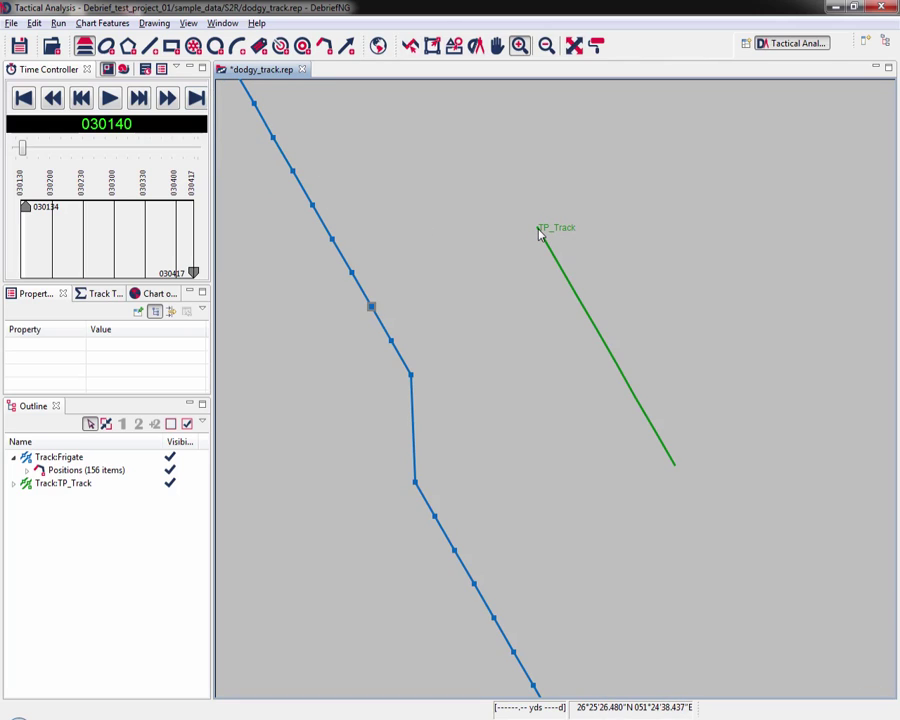
- Split the Frigate track after point 0143, so the second segment starts at 030152.25
mouse_move(416, 398)
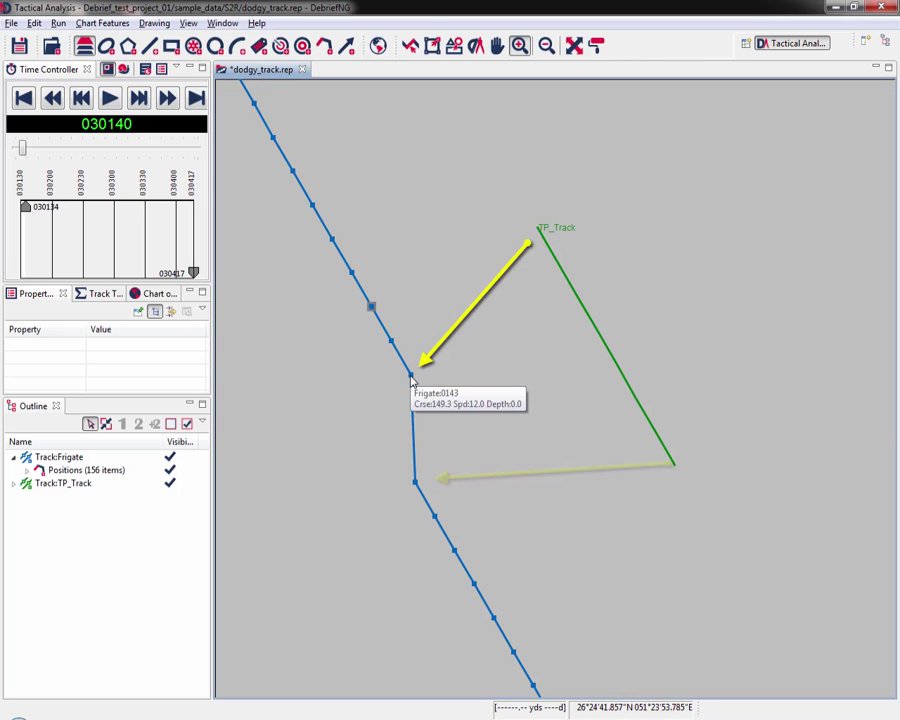
mouse_move(411, 497)
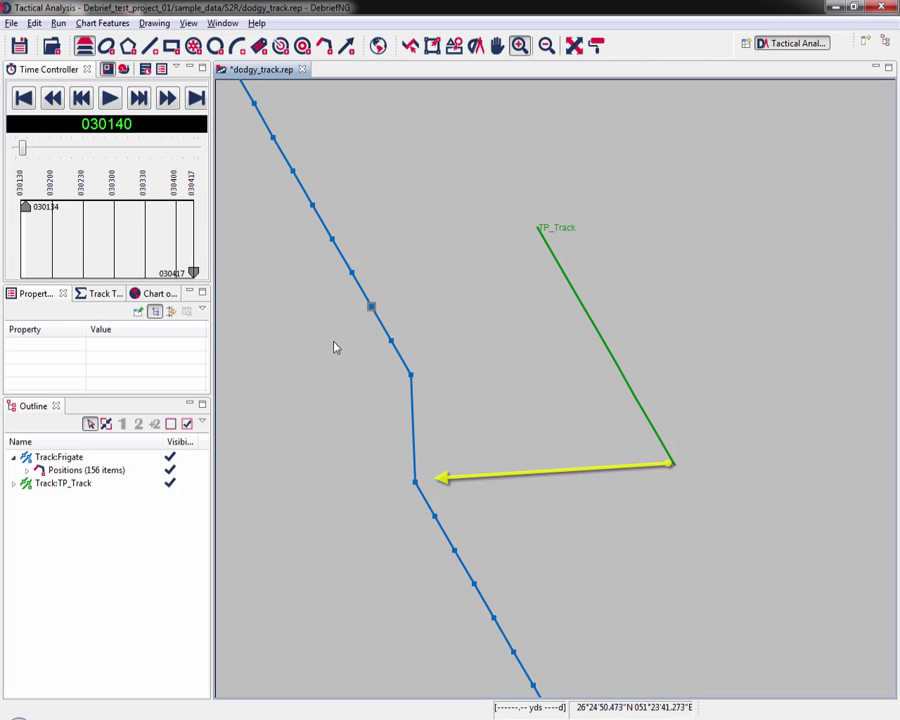
right_click(411, 378)
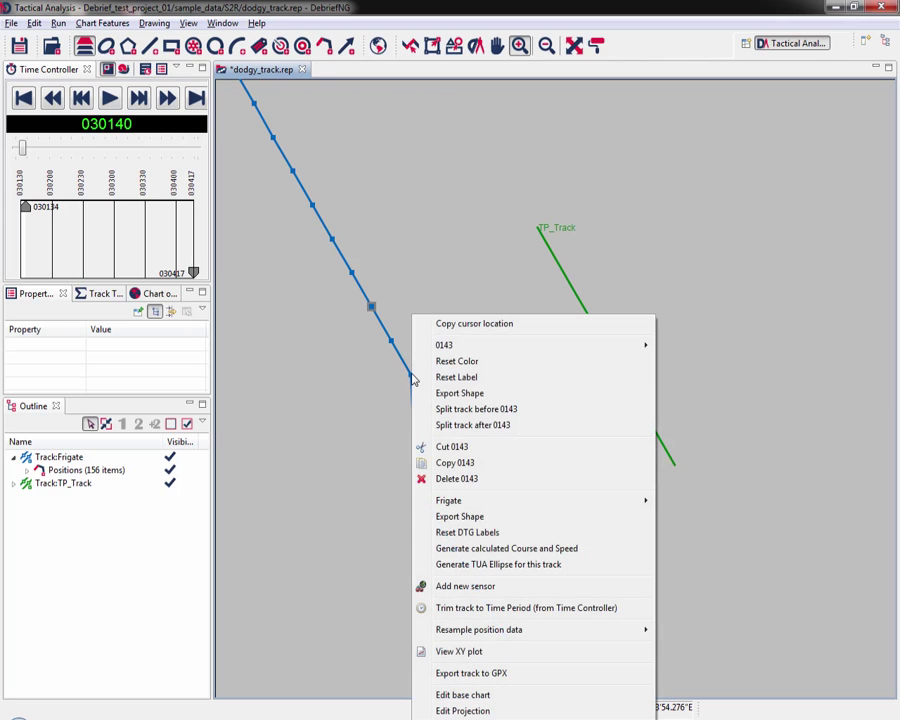
left_click(506, 427)
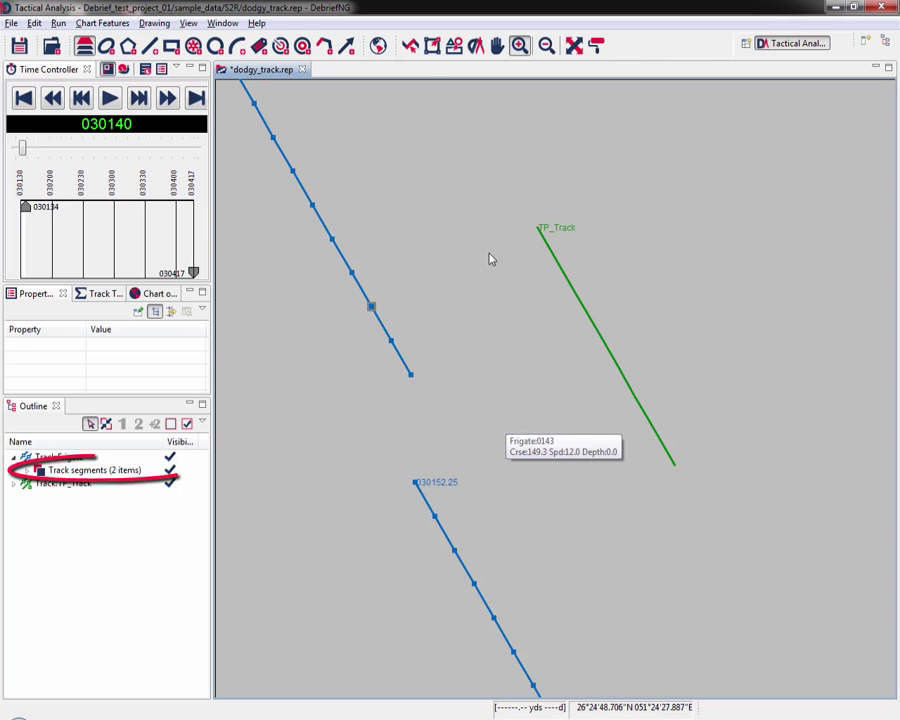
- Drag TP_Track up toward the end of the first Frigate segment at point 0143
left_click(455, 47)
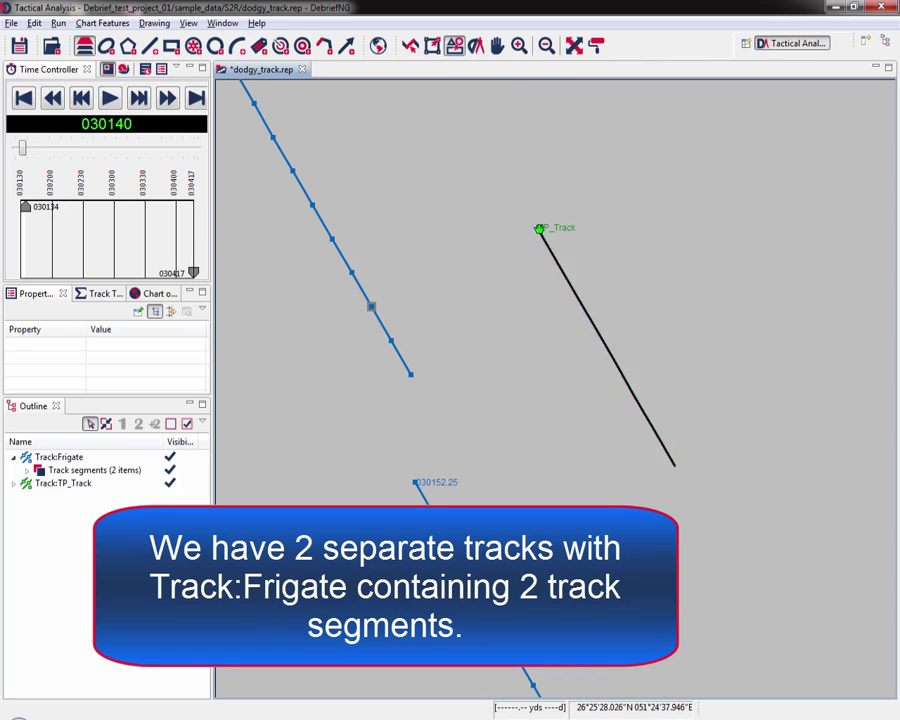
mouse_move(420, 367)
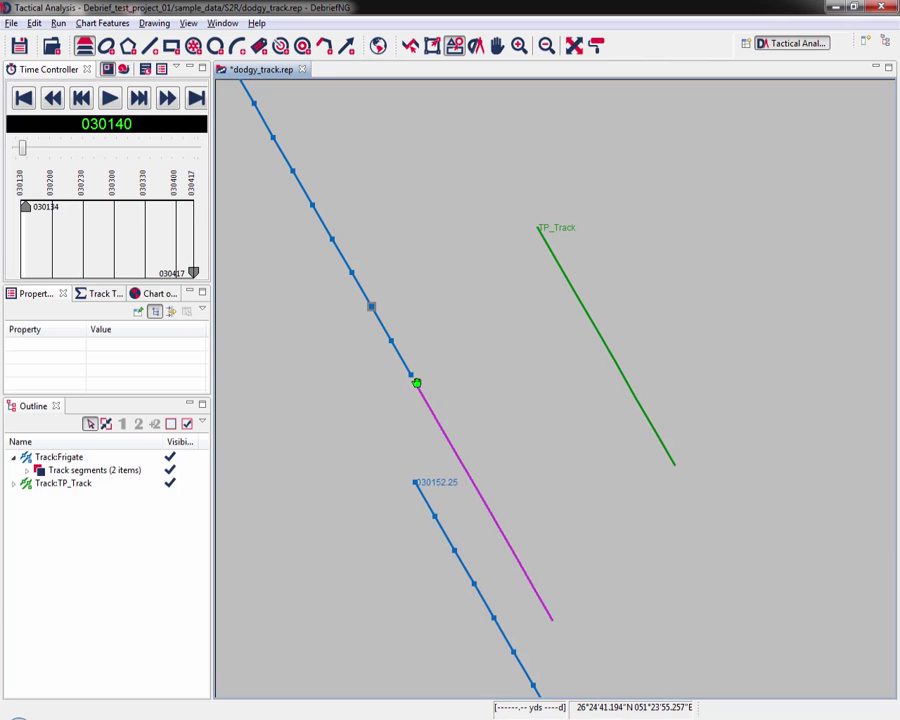
left_click(417, 383)
left_click(519, 45)
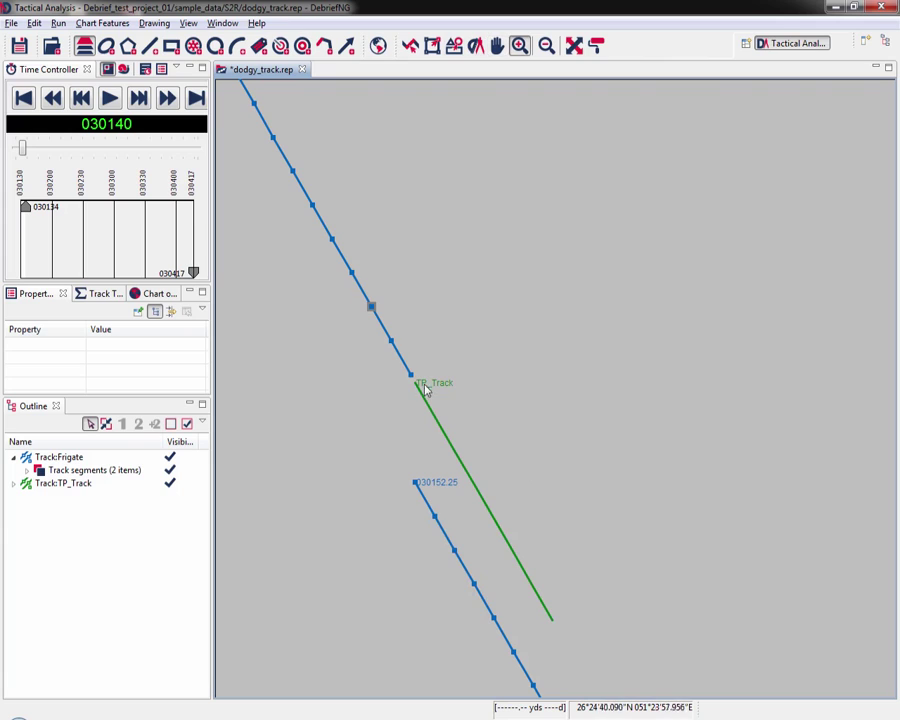
left_click_drag(428, 393, 390, 355)
left_click_drag(430, 300, 693, 524)
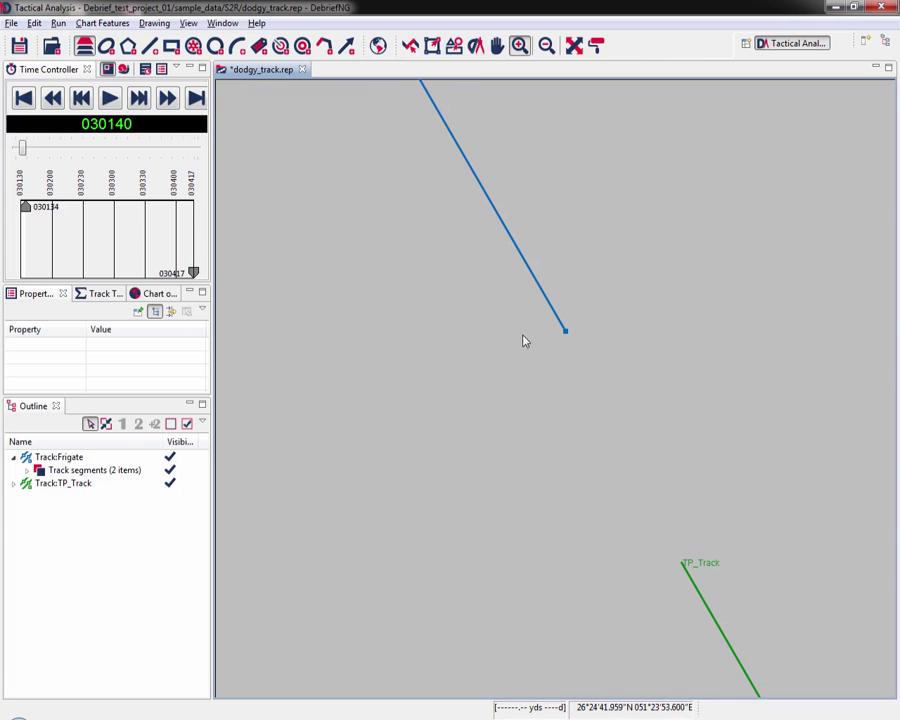
left_click(454, 45)
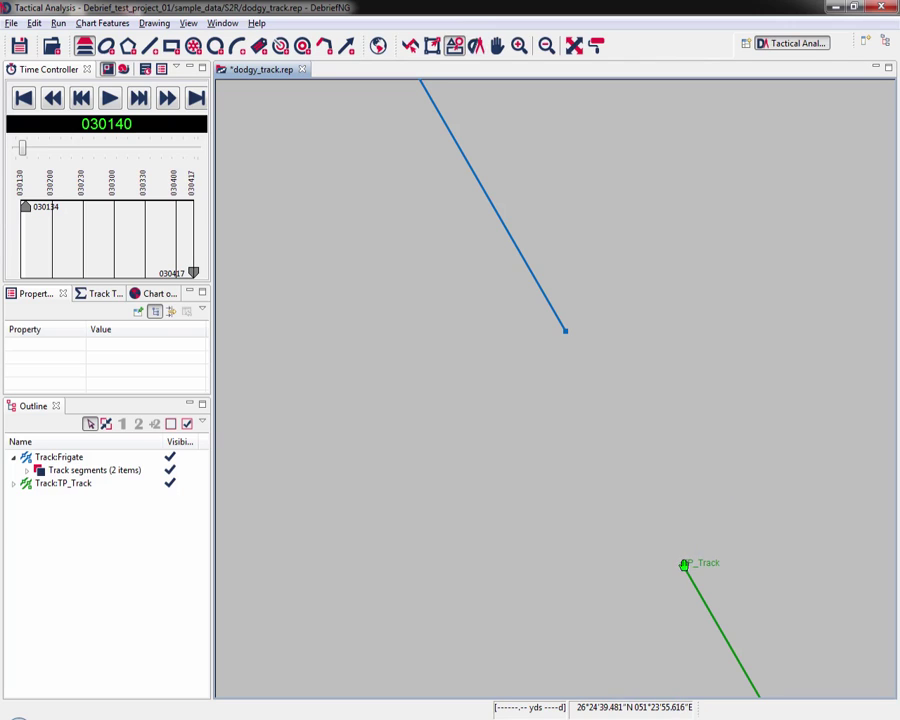
left_click_drag(685, 565, 567, 333)
- Zoom on the junction, close Bearing Residuals, and nudge TP_Track's start onto the Frigate segment's end
left_click(518, 45)
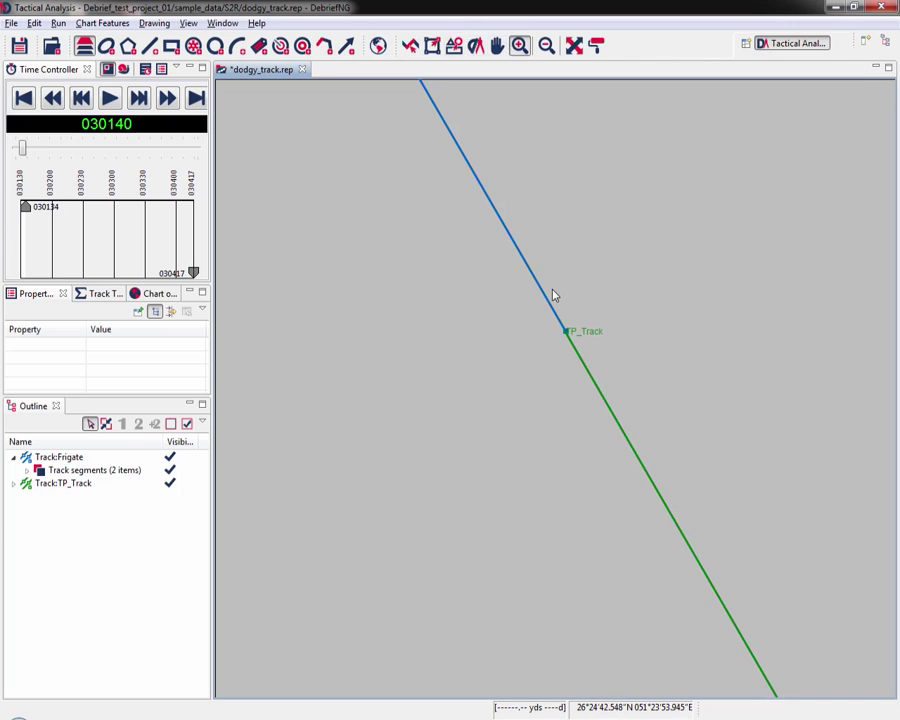
left_click(588, 373)
key("ctrl+z")
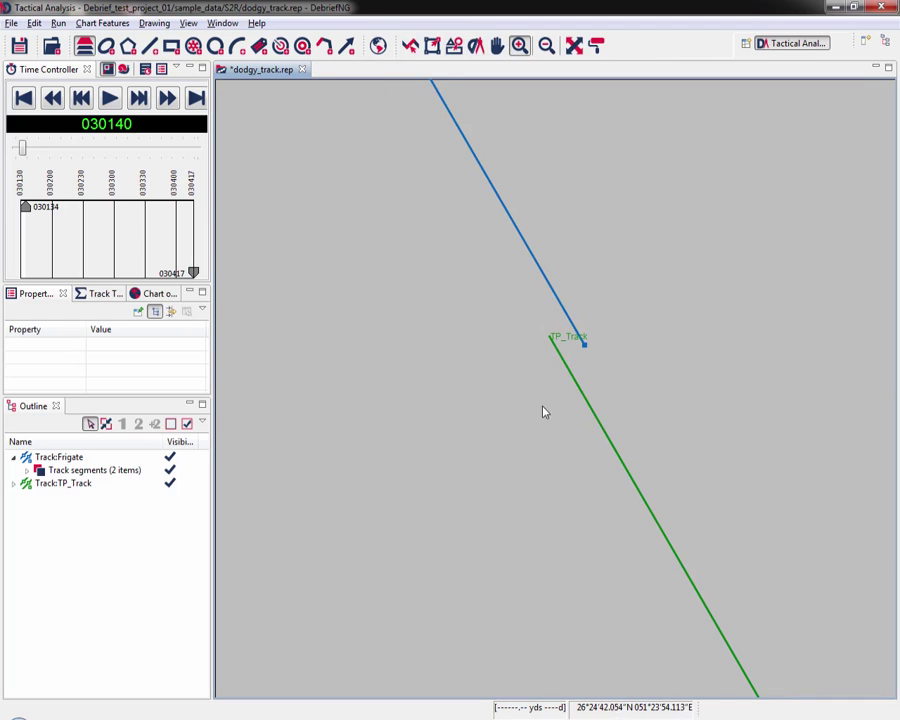
key("ctrl+z")
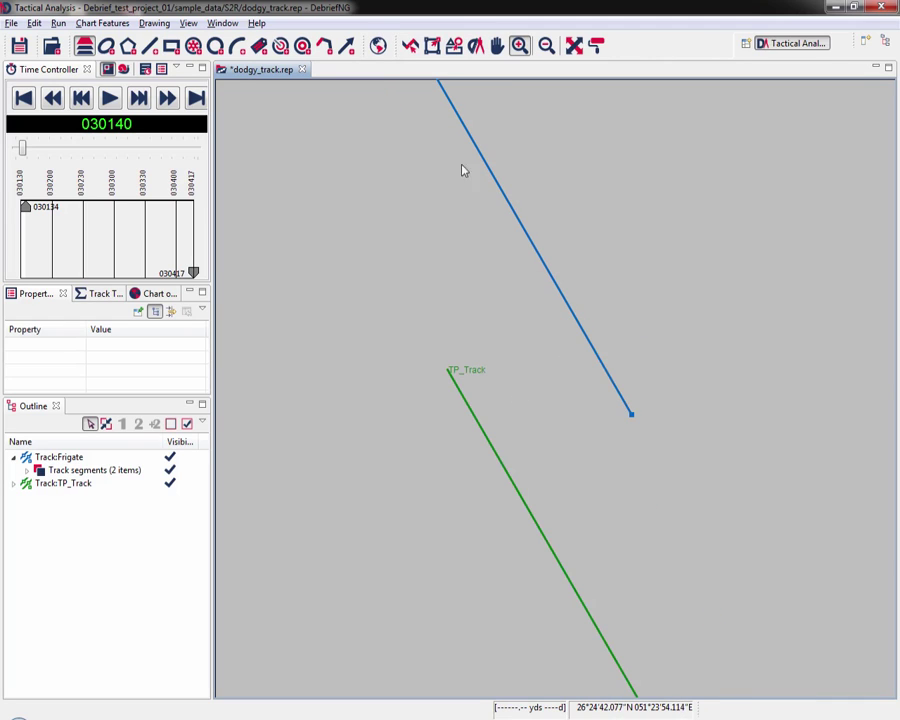
left_click(454, 45)
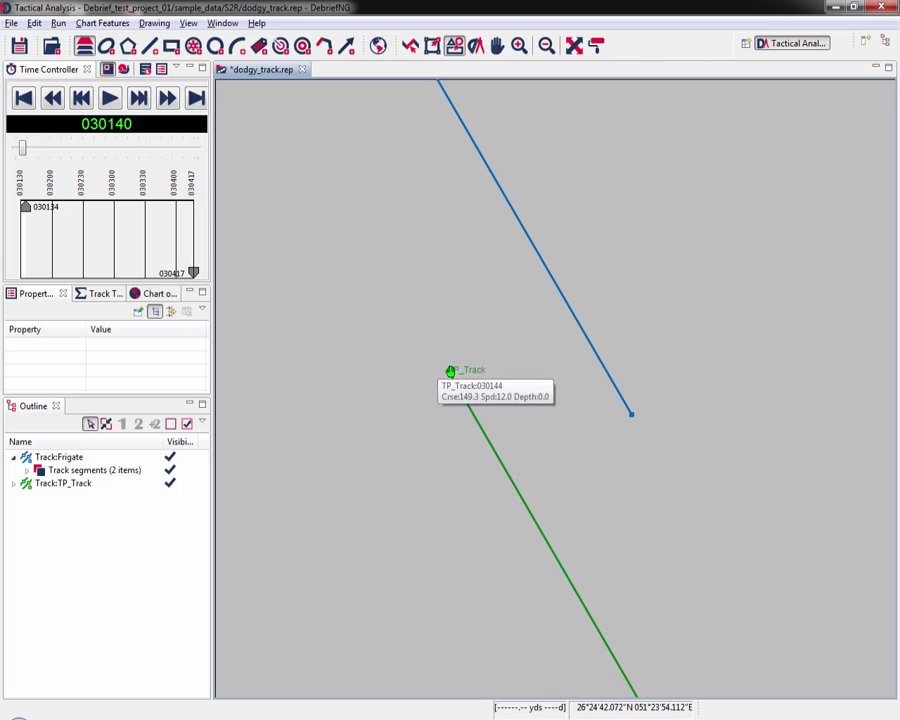
left_click_drag(633, 414, 634, 418)
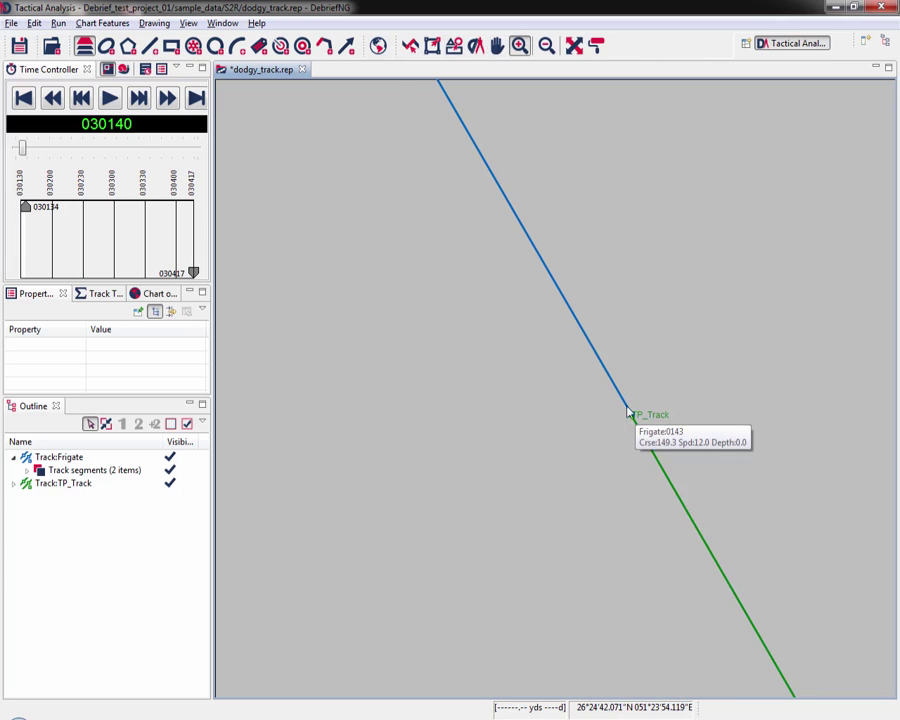
left_click(660, 441)
left_click(408, 45)
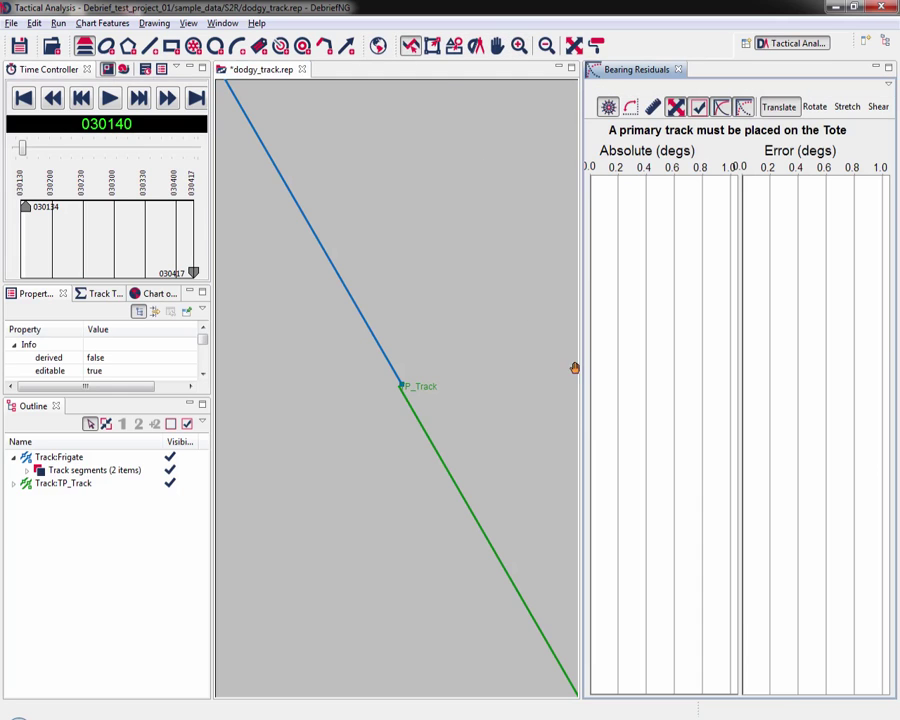
left_click(454, 45)
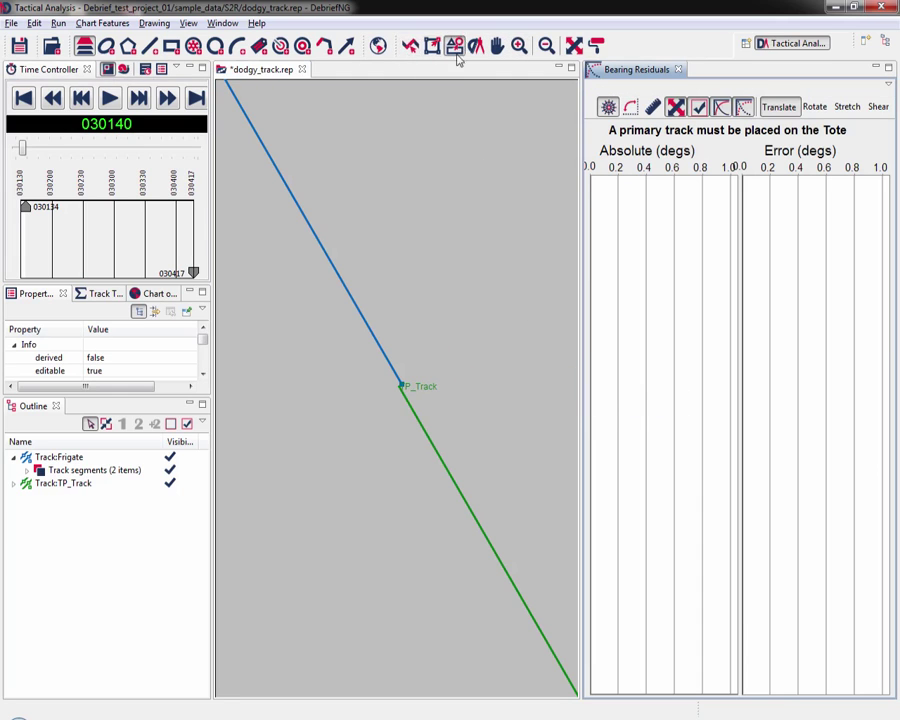
left_click(678, 71)
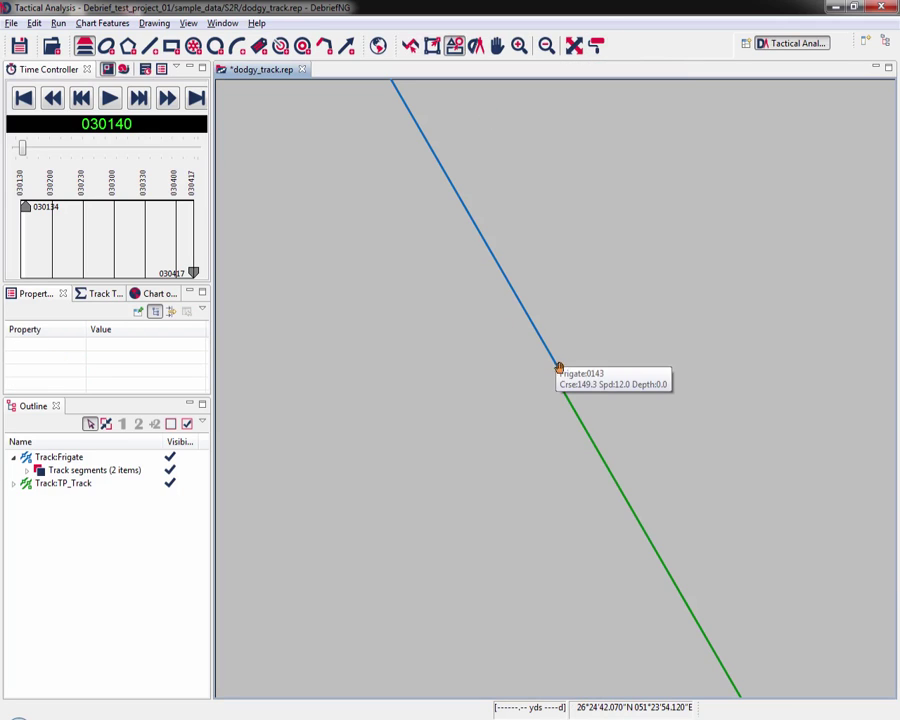
left_click_drag(563, 386, 568, 381)
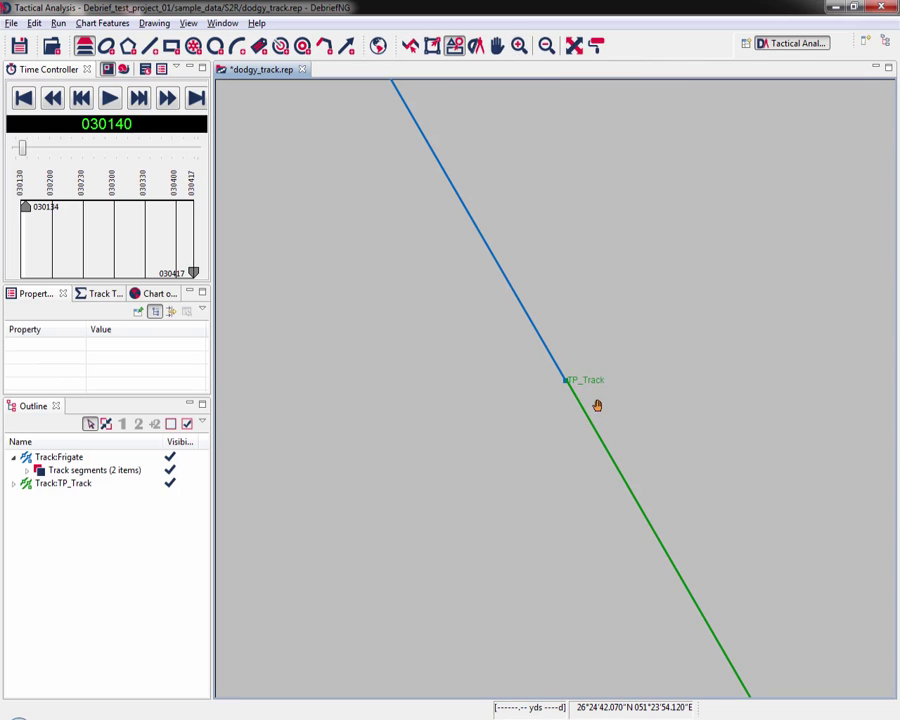
- Zoom in on the junction and make a final small shift so TP_Track starts at point 0143
left_click(519, 45)
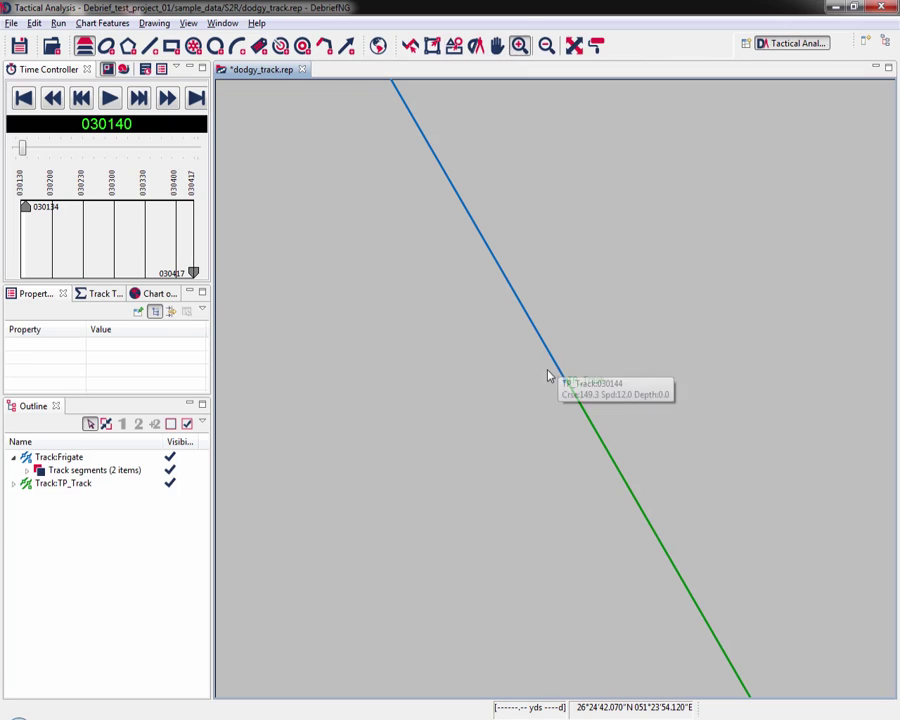
left_click_drag(542, 366, 590, 404)
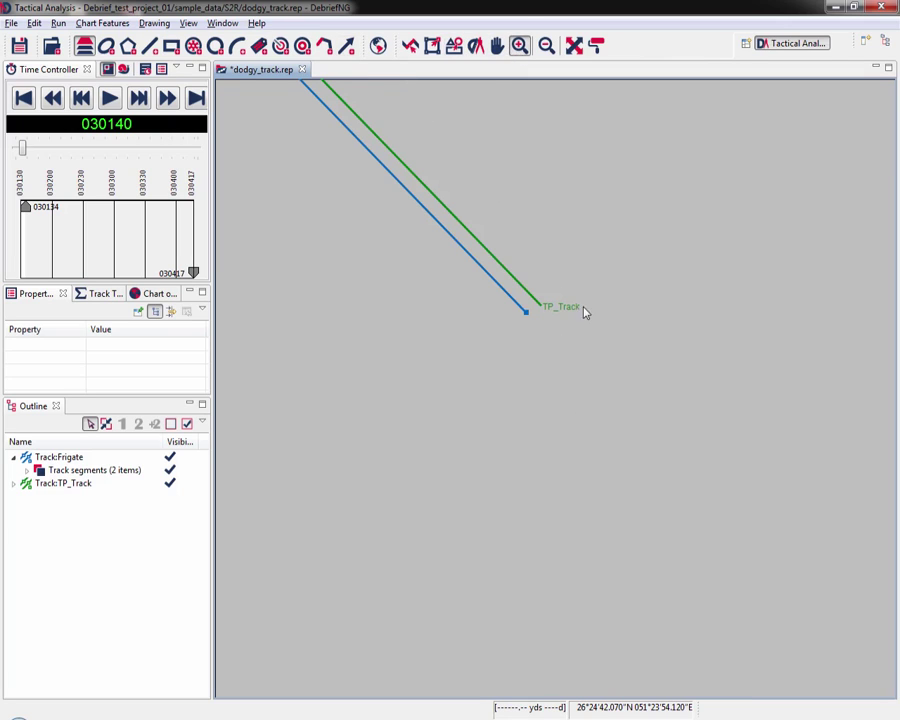
left_click(546, 45)
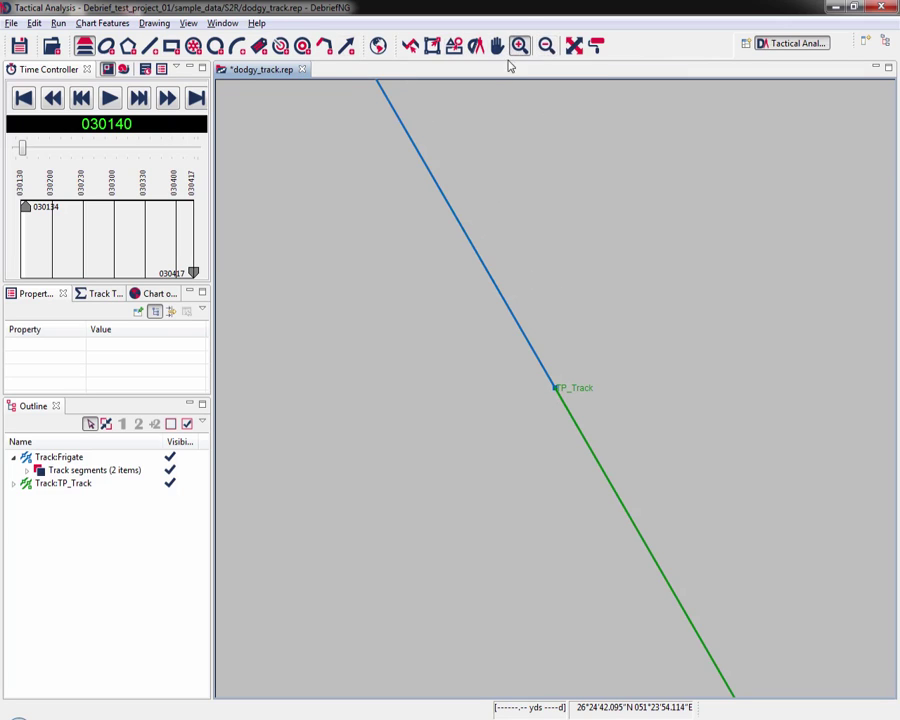
left_click(454, 45)
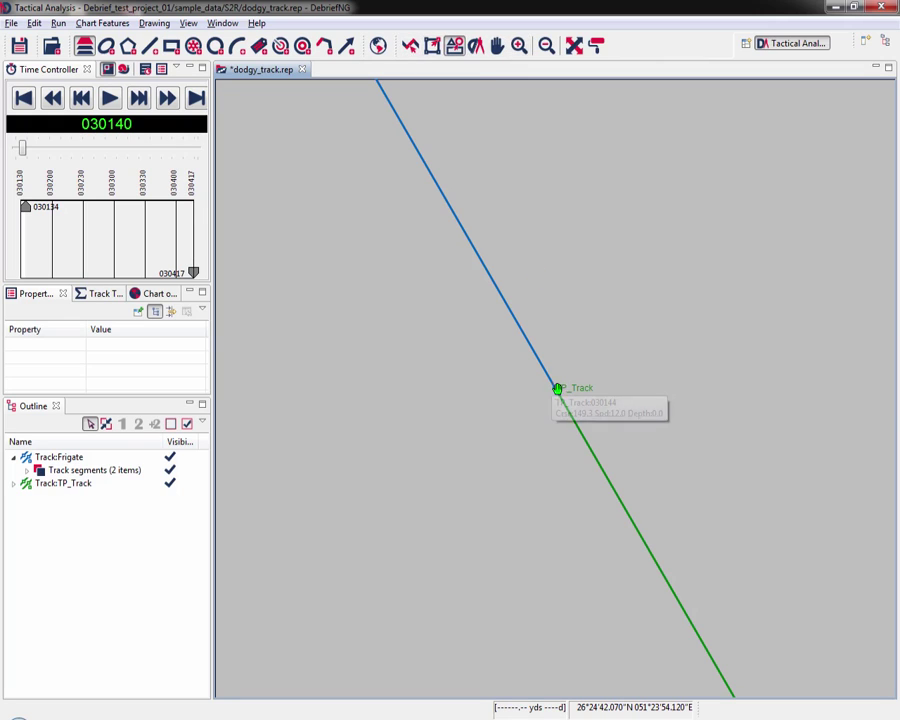
left_click_drag(558, 388, 560, 390)
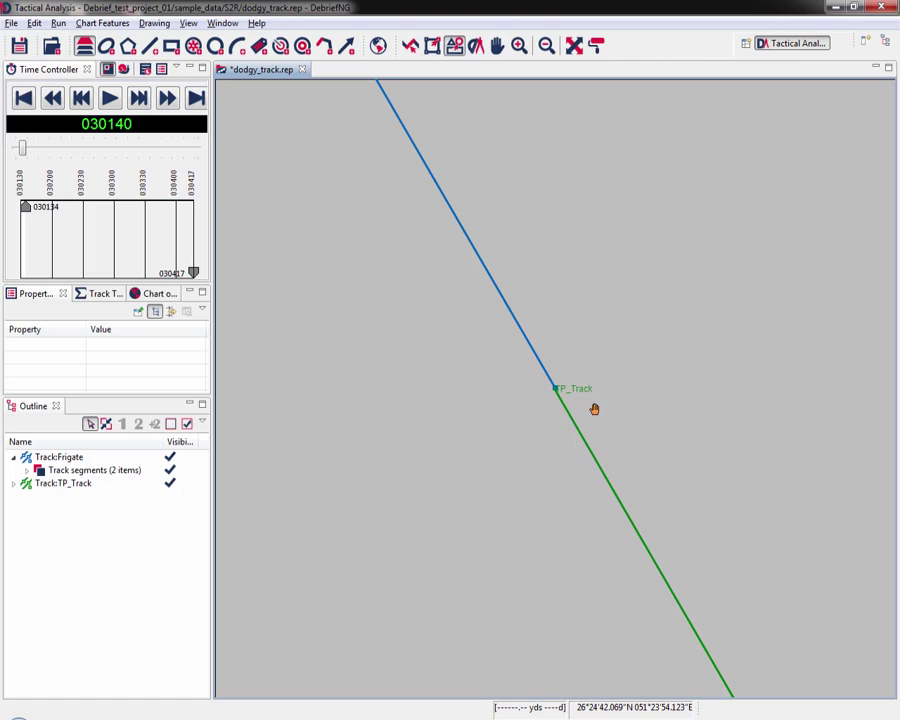
mouse_move(594, 409)
- Expand the Frigate and TP_Track entries in the Outline and nudge the Frigate track to align with TP_Track
left_click(27, 470)
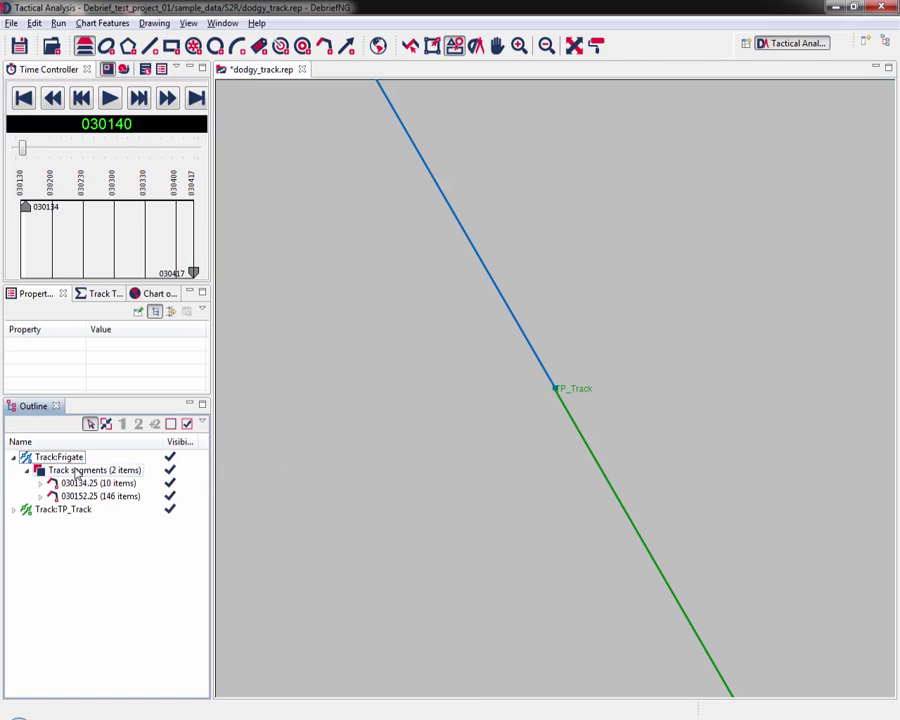
left_click(14, 510)
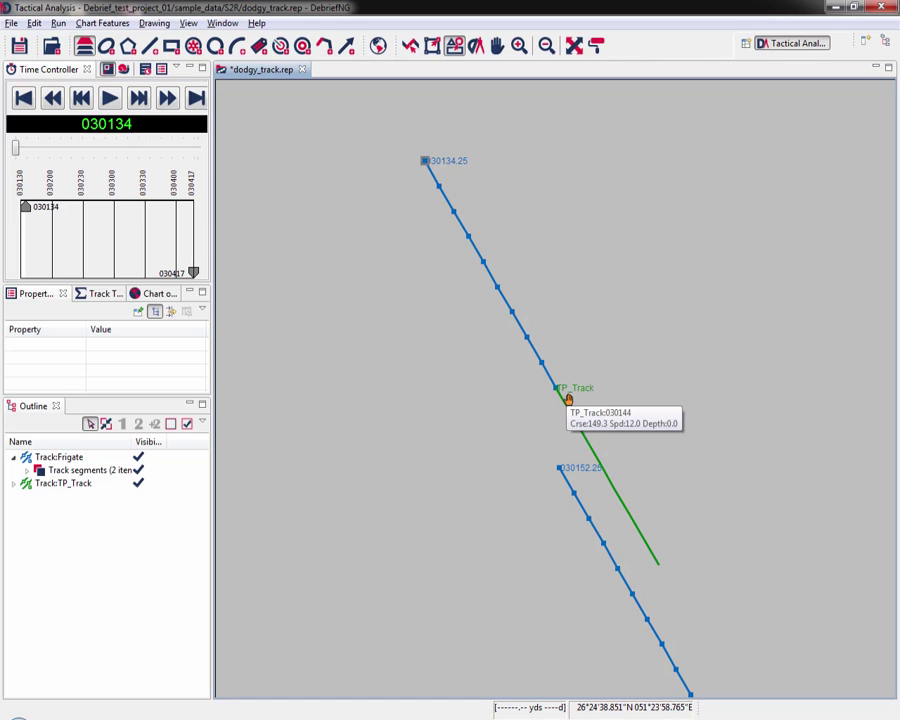
mouse_move(560, 468)
left_mouse_down()
mouse_move(560, 482)
mouse_move(561, 467)
left_mouse_up()
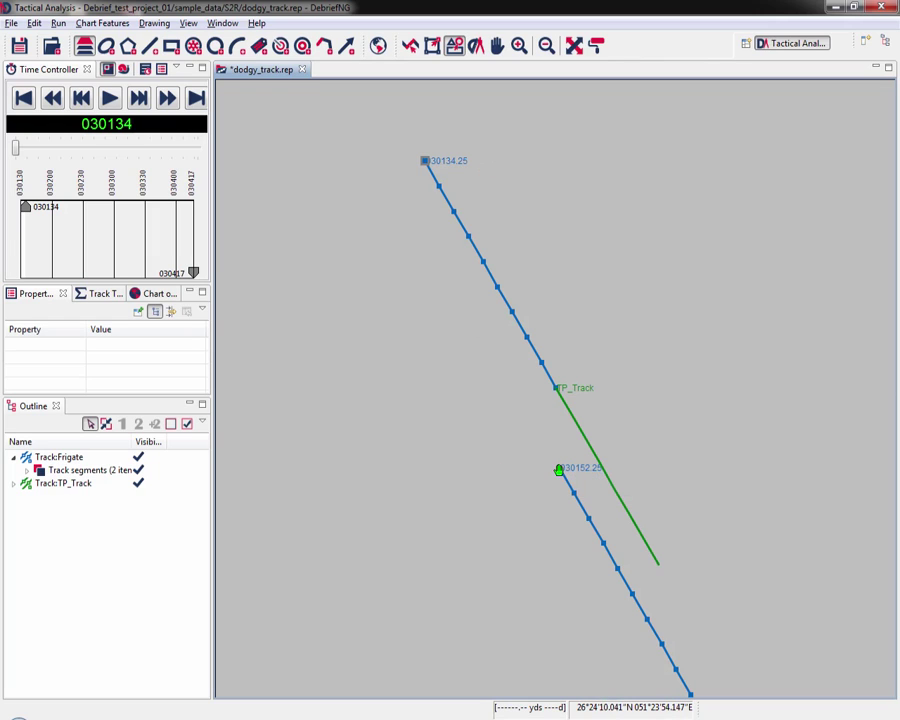
left_click_drag(559, 470, 554, 486)
- Drag the 030152.25 Frigate segment's start onto the green TP_Track's end, zooming in to confirm the join
left_click(410, 45)
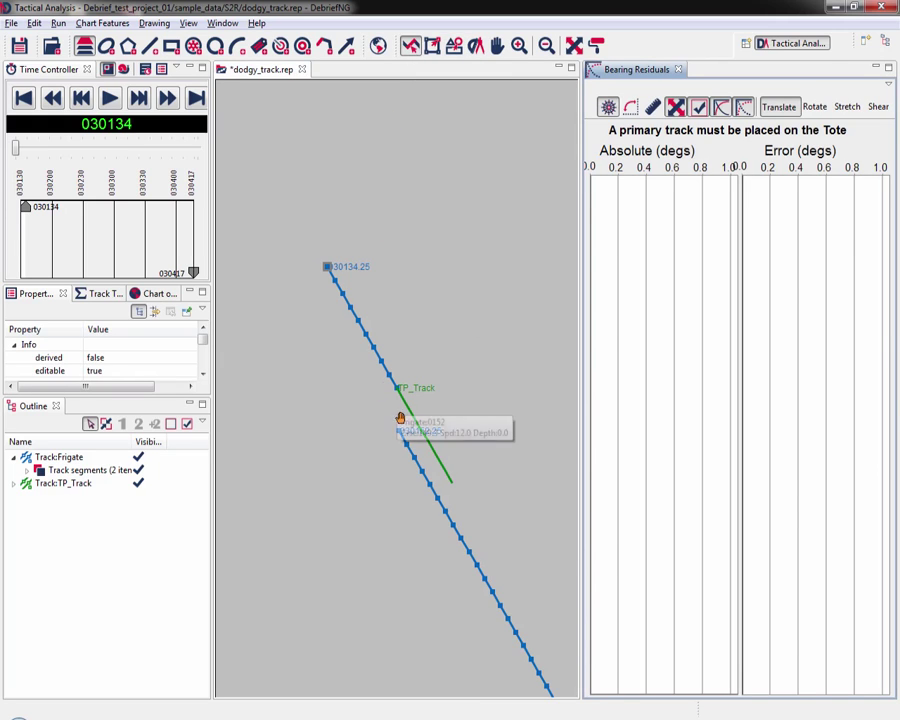
left_click_drag(398, 430, 451, 484)
left_click(472, 518)
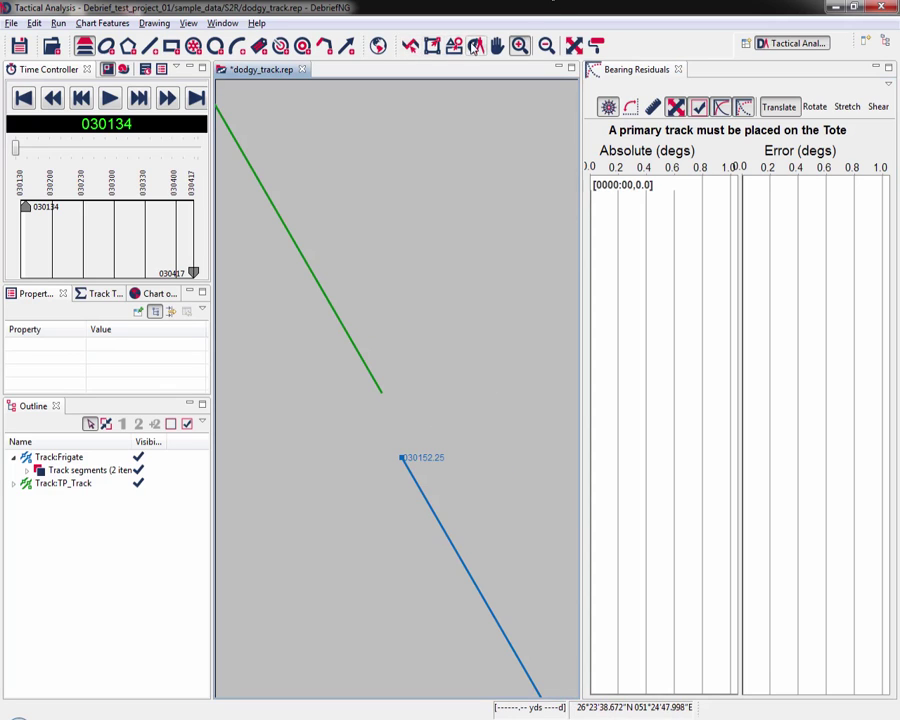
left_click(410, 45)
left_click_drag(401, 457, 380, 392)
left_click(519, 45)
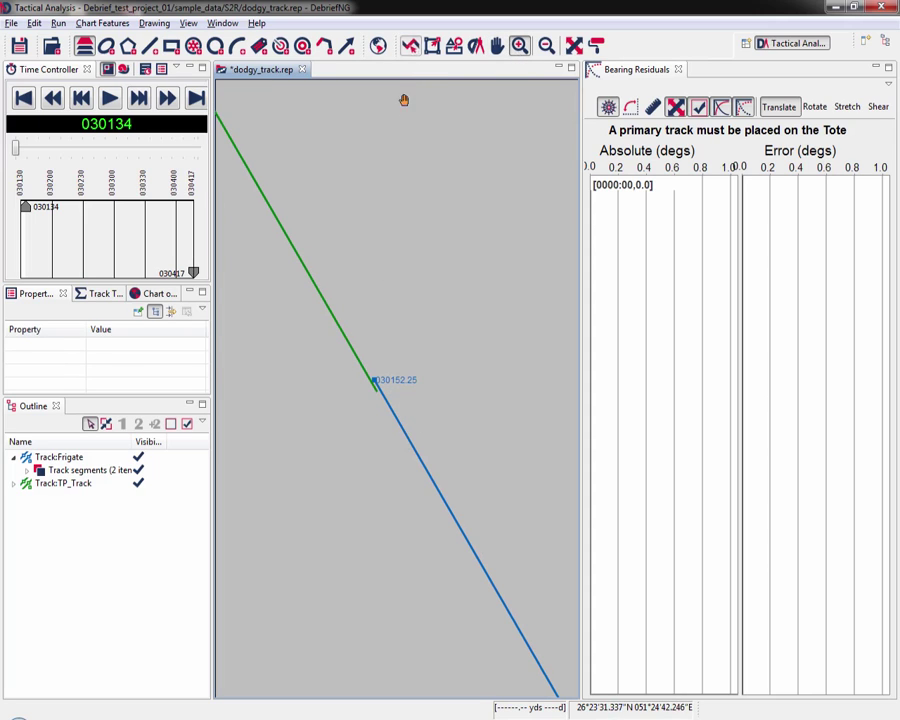
left_click(410, 45)
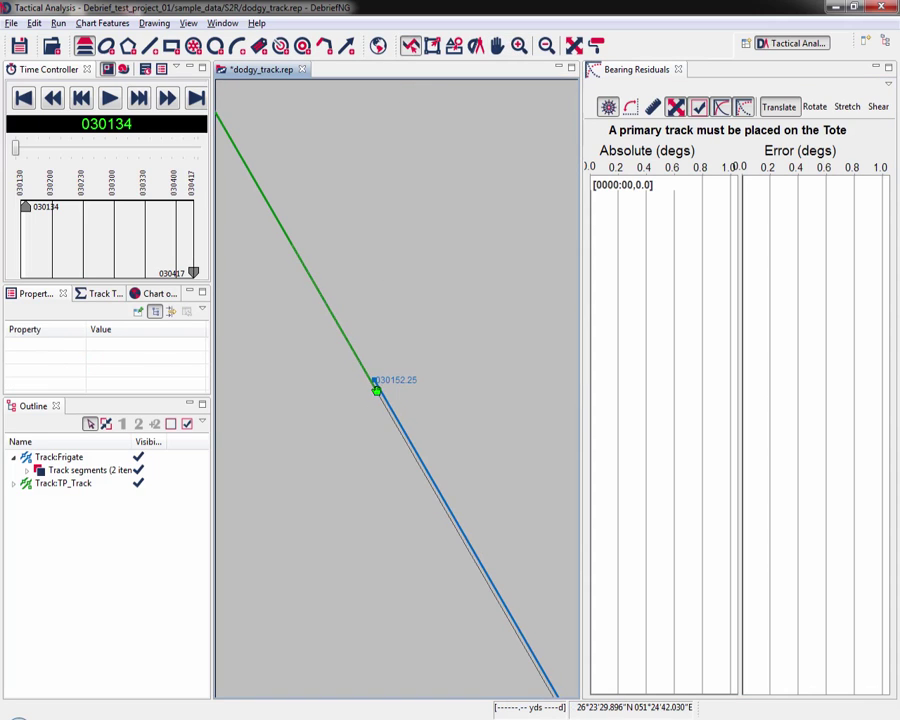
left_click_drag(376, 390, 375, 389)
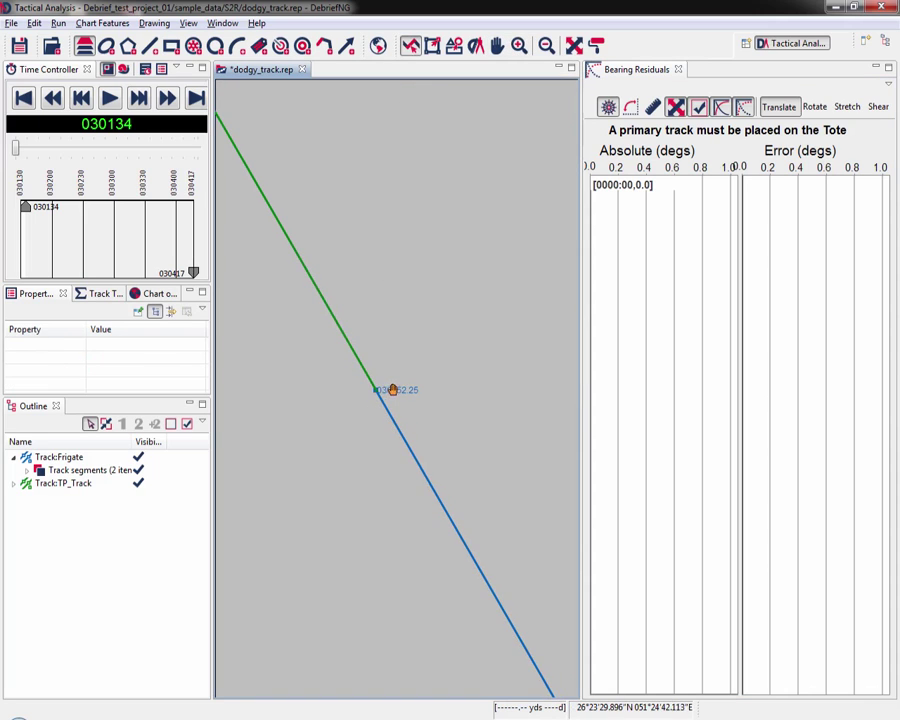
left_click(546, 45)
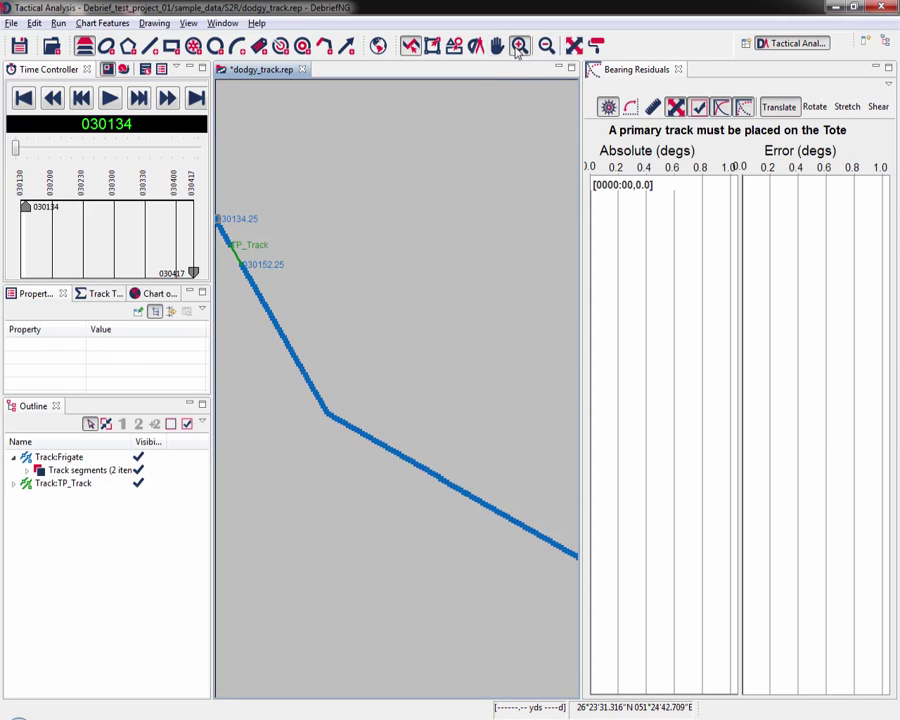
mouse_move(220, 228)
left_click_drag(220, 235, 261, 286)
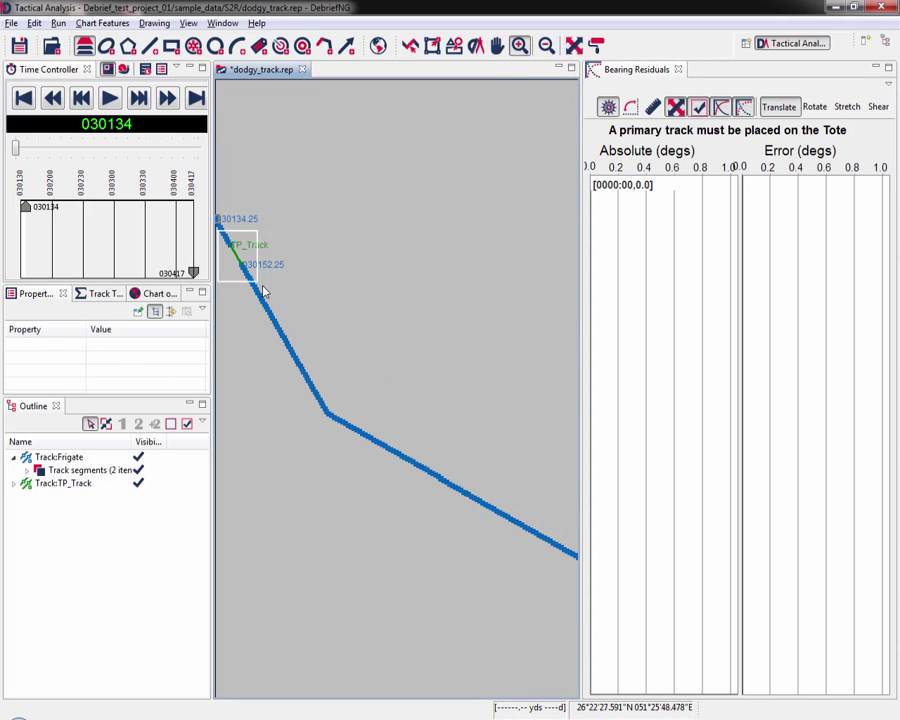
left_click_drag(253, 228, 468, 470)
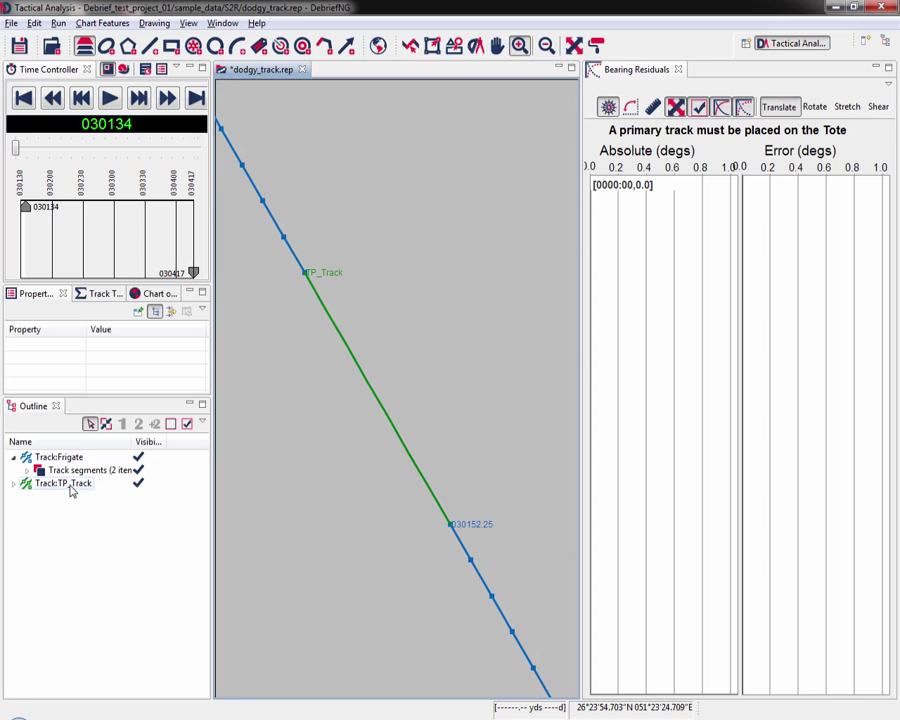
- Select Track:Frigate and Track:TP_Track and use Group tracks into Frigate, then zoom out
left_click(14, 484)
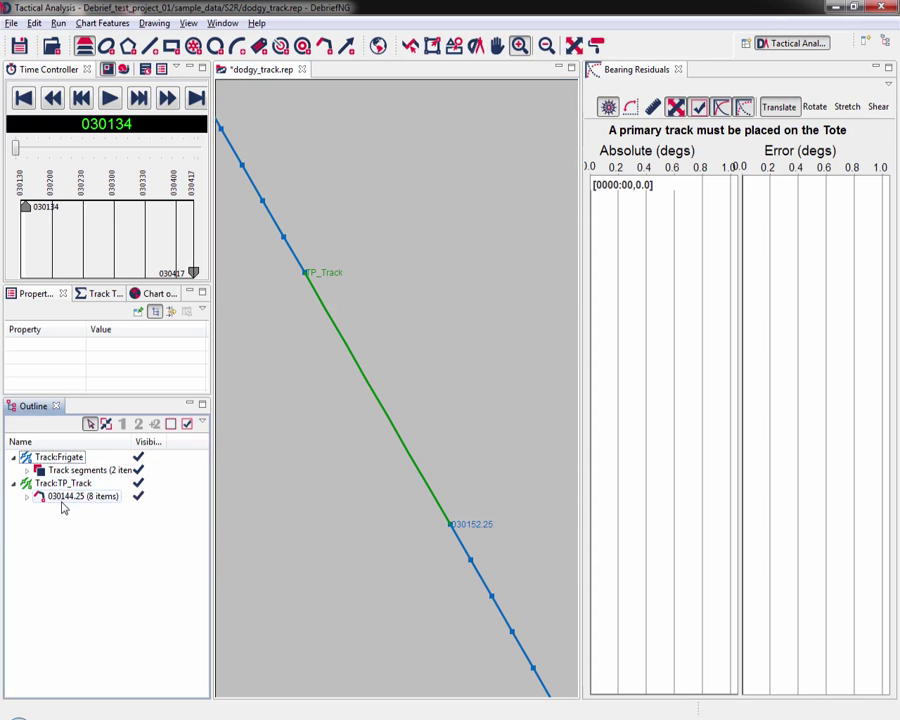
left_click(66, 498)
left_click(62, 472)
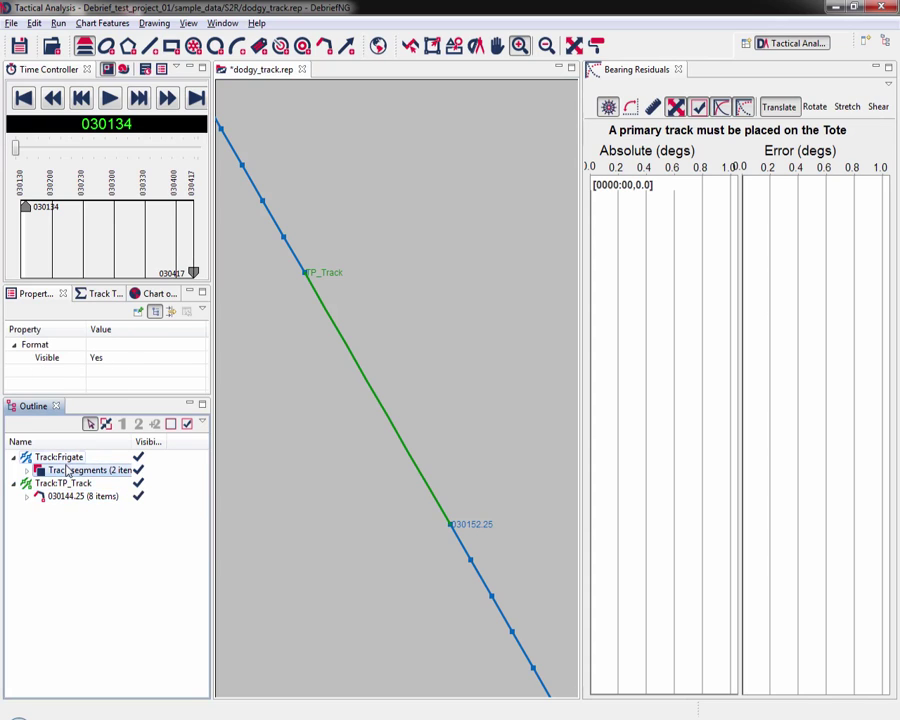
left_click(72, 458)
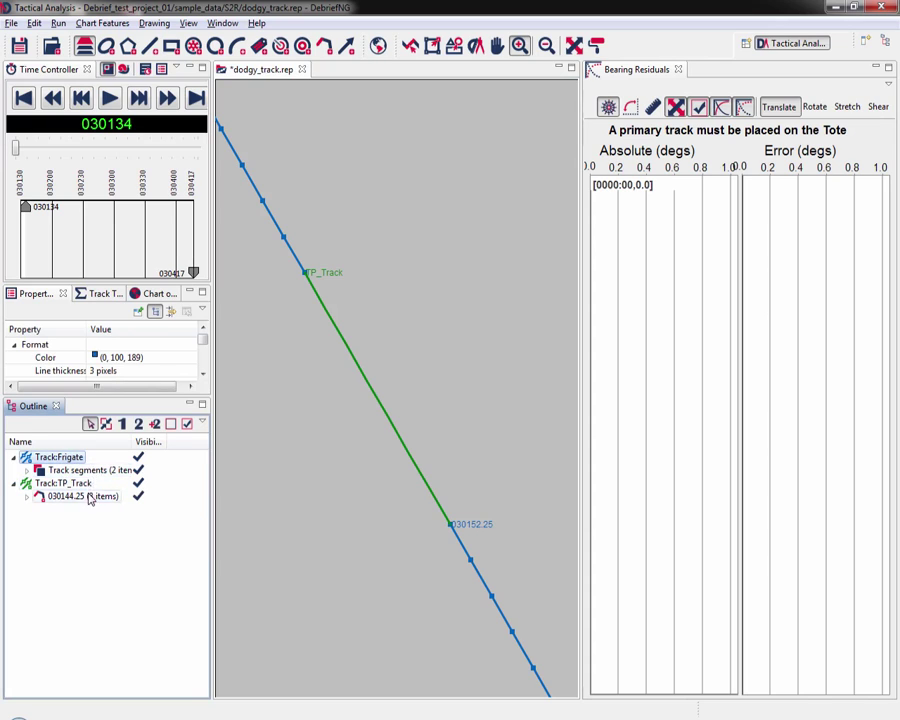
left_click(57, 484)
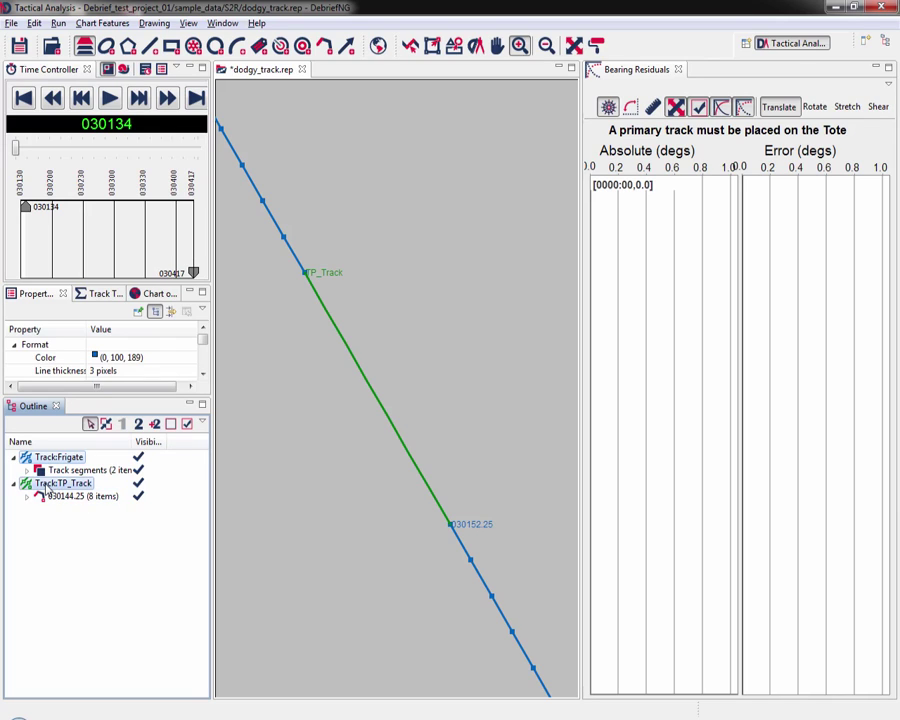
right_click(46, 487)
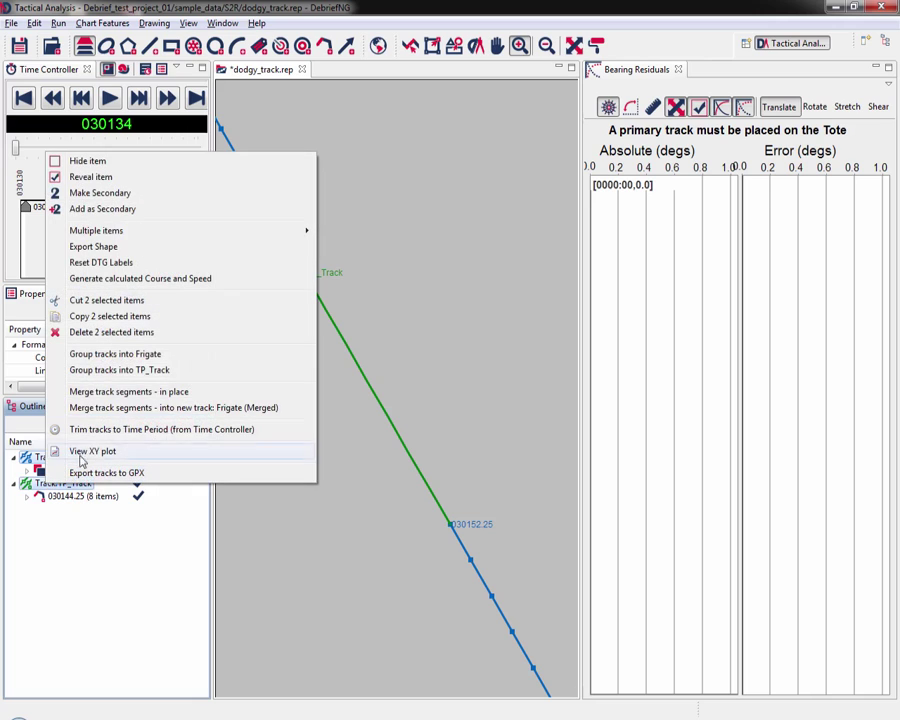
left_click(166, 359)
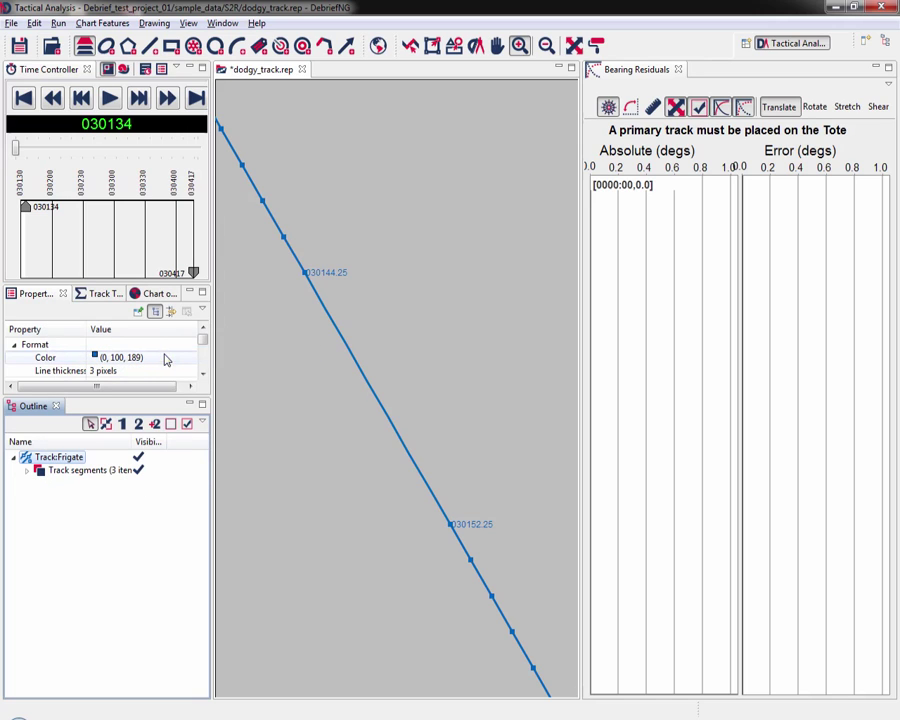
left_click(547, 47)
left_click(547, 47)
left_click(547, 47)
left_click(547, 47)
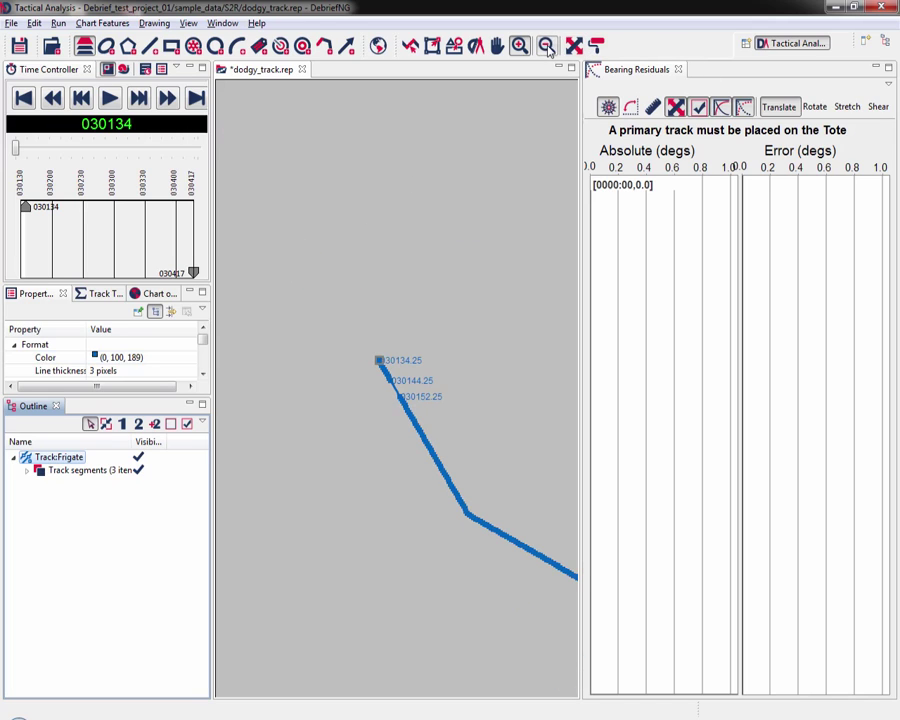
- Merge all Frigate track segments into one 164-position track, then close dodgy_track.rep without saving
left_click(79, 477)
right_click(79, 477)
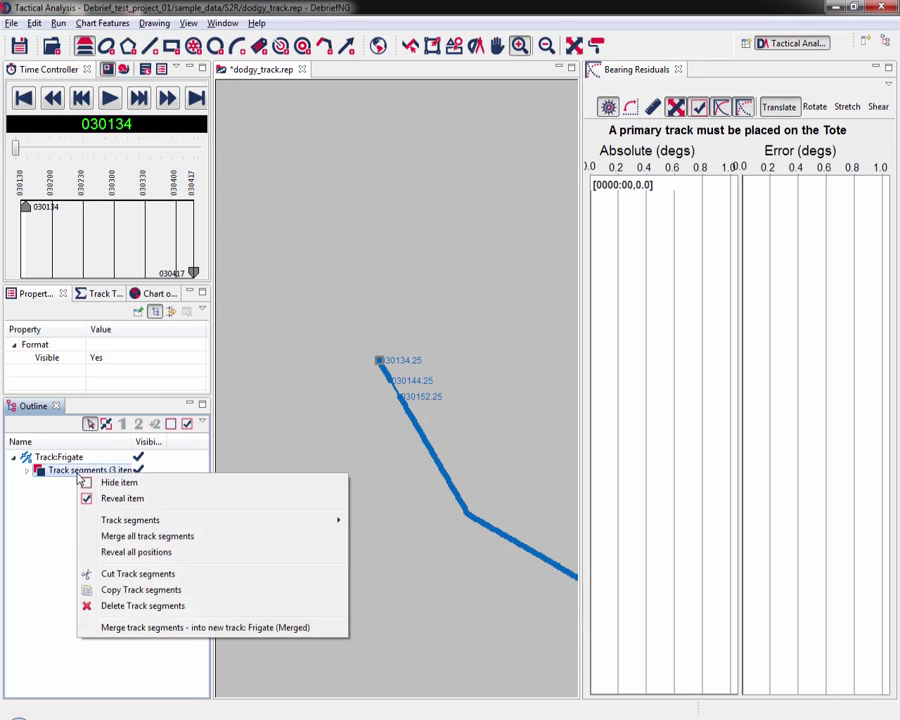
left_click(170, 539)
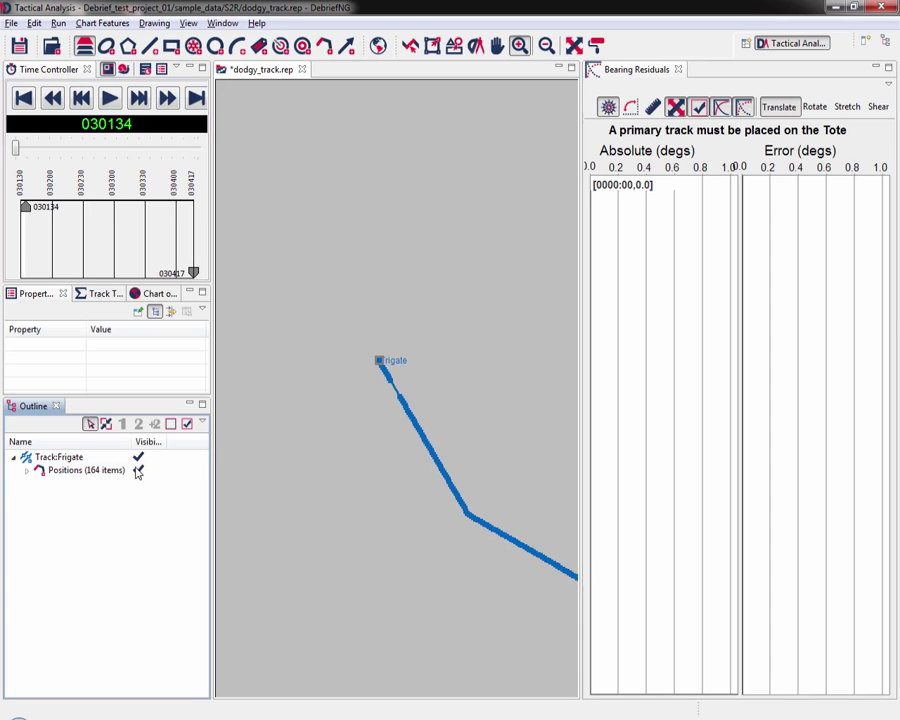
left_click(301, 70)
left_click(519, 373)
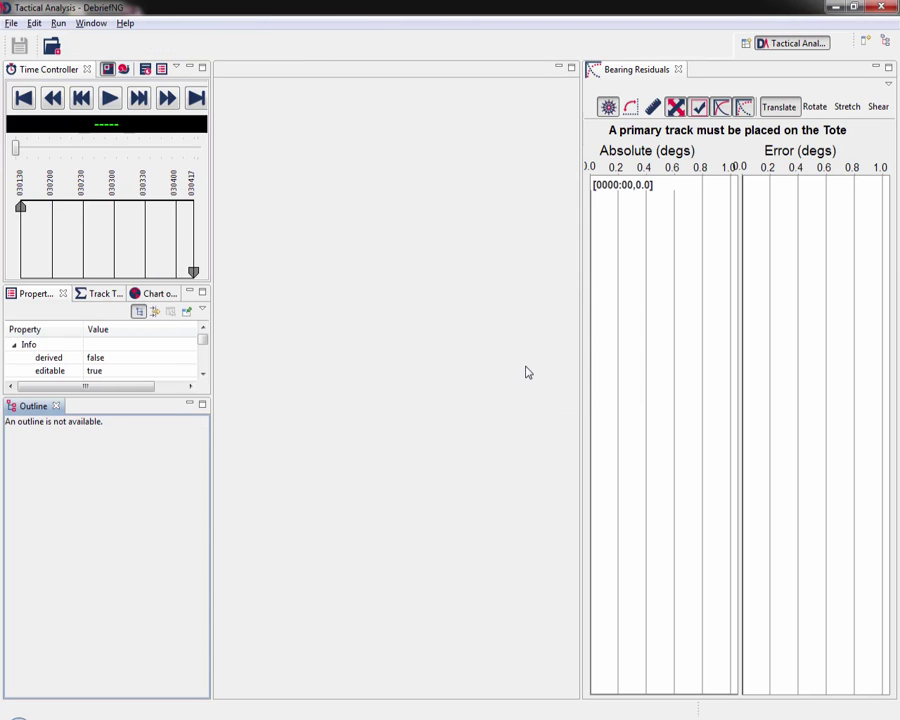